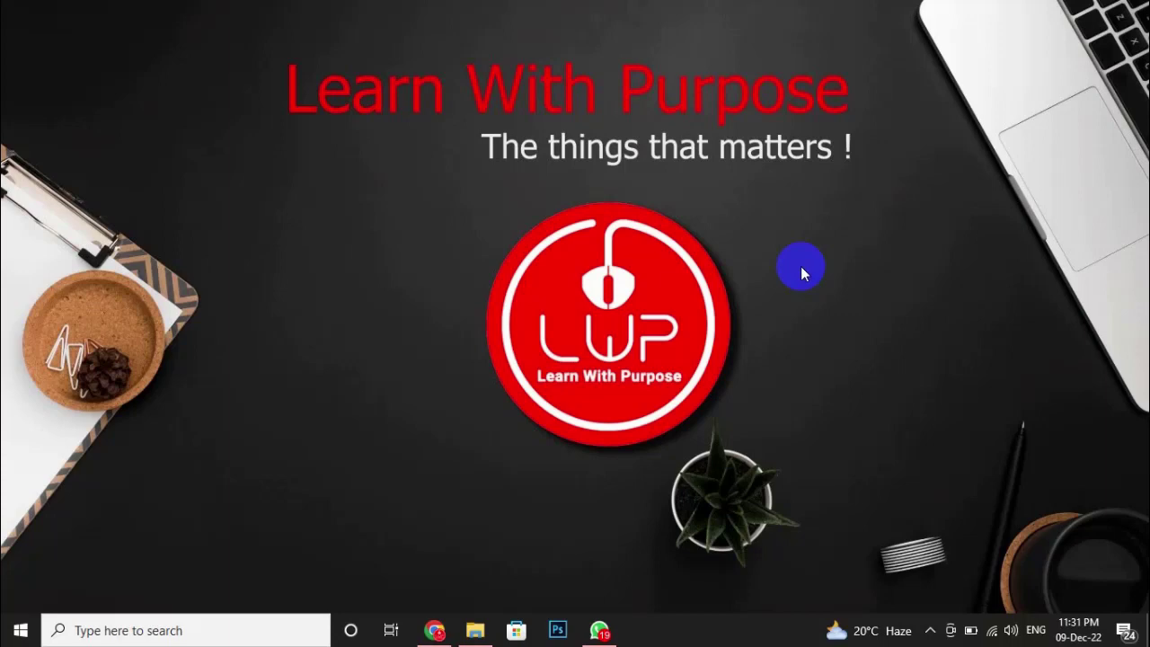
Browse to the Payroll Production folder, then open and close the Production Payroll zip archive.
{"action": "left_click", "coordinate": [475, 631]}
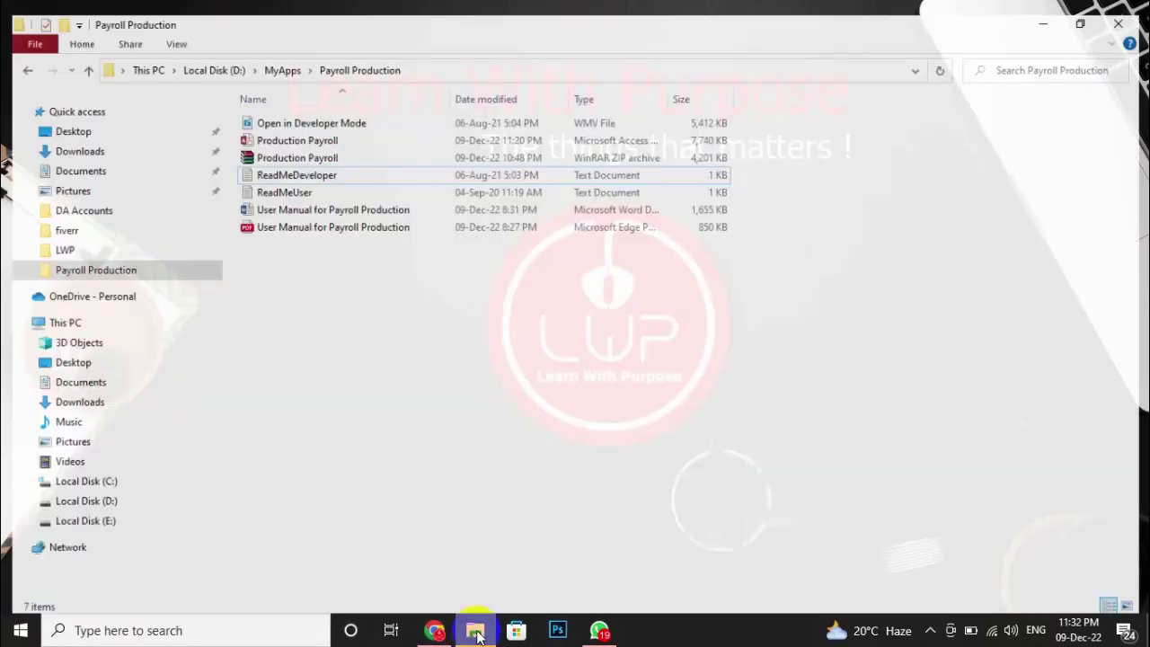
{"action": "left_click", "coordinate": [347, 146]}
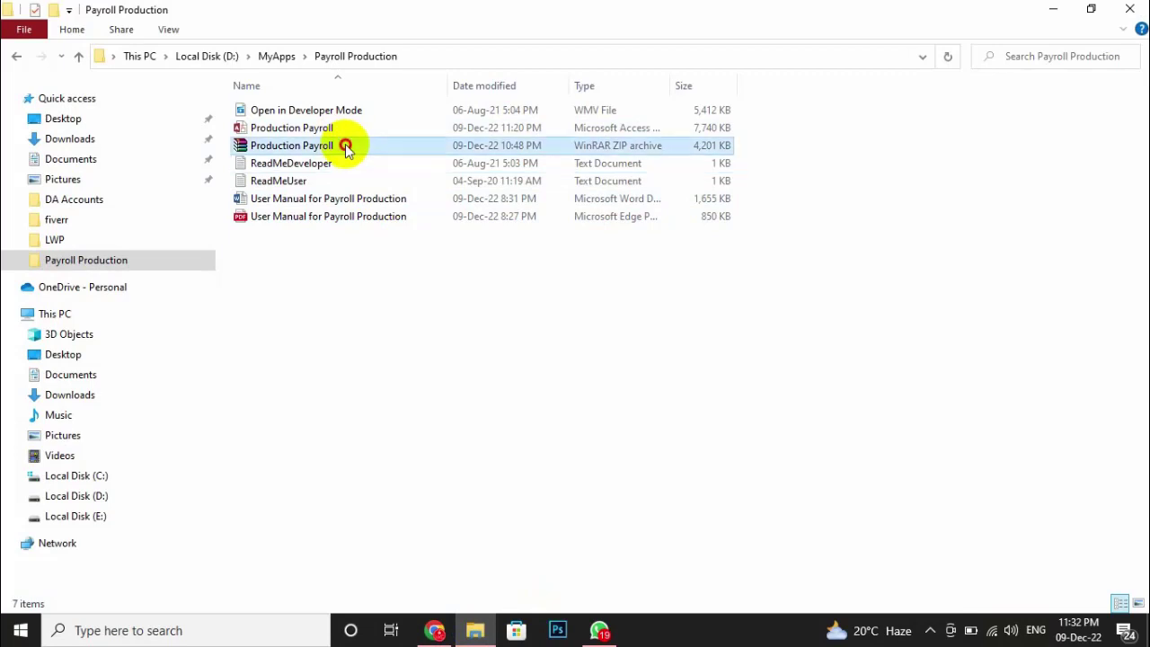
{"action": "double_click", "coordinate": [346, 146]}
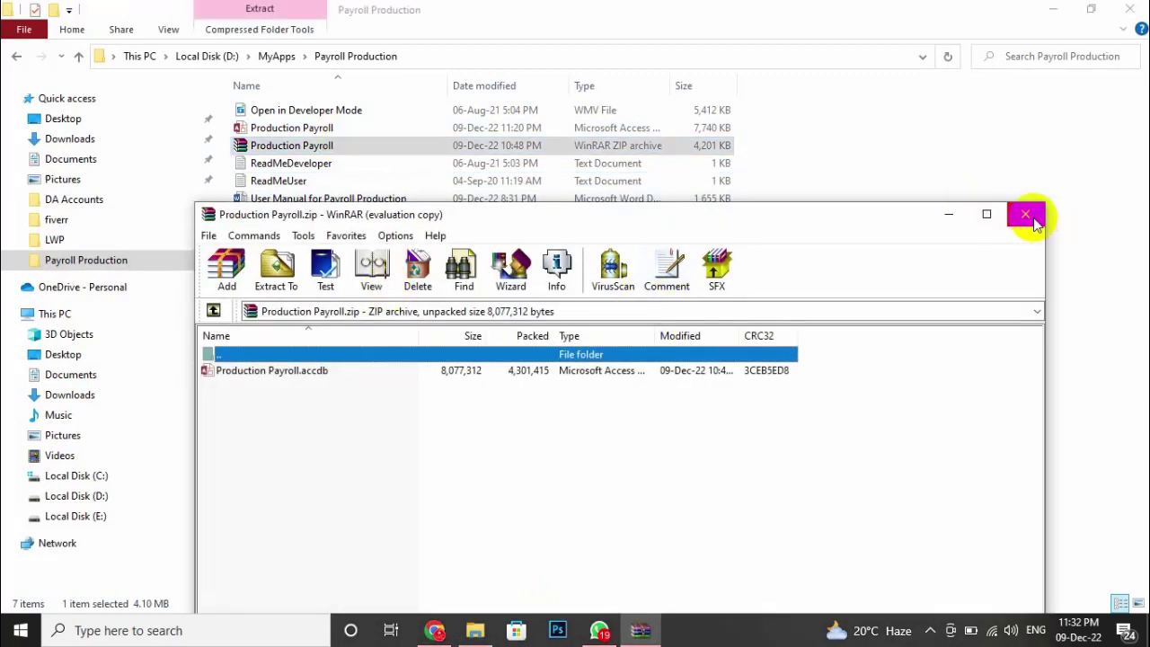
{"action": "left_click", "coordinate": [1026, 215]}
Open Production Payroll.accdb and log in to reach the Business Profile form.
{"action": "left_click", "coordinate": [324, 131]}
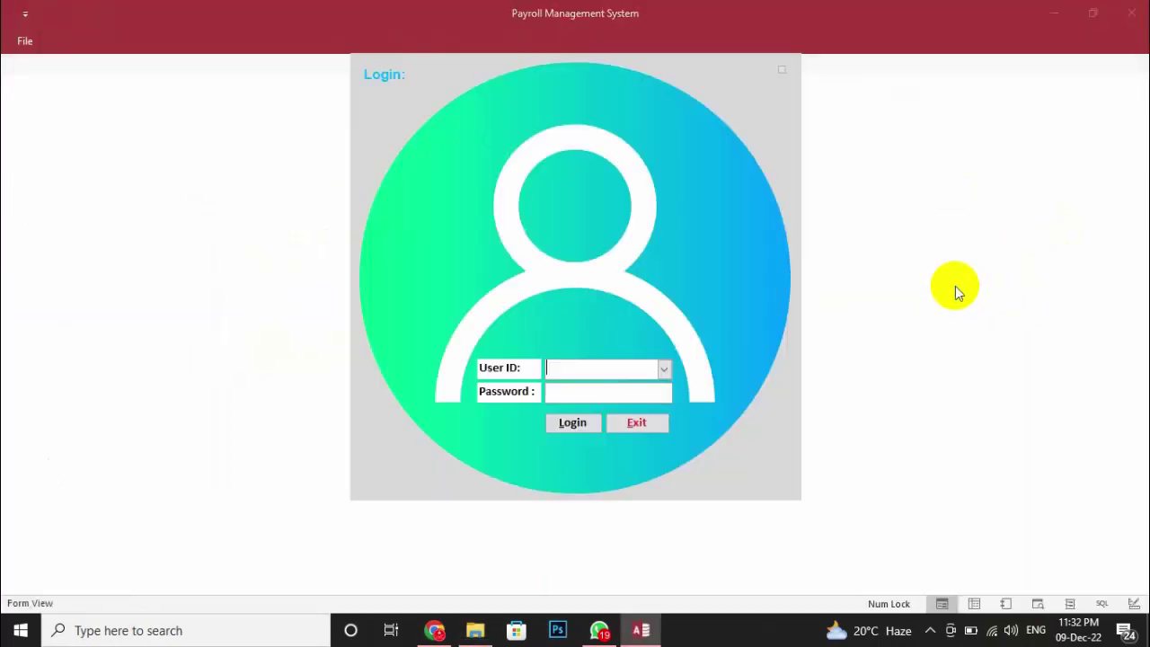
{"action": "left_click", "coordinate": [575, 422]}
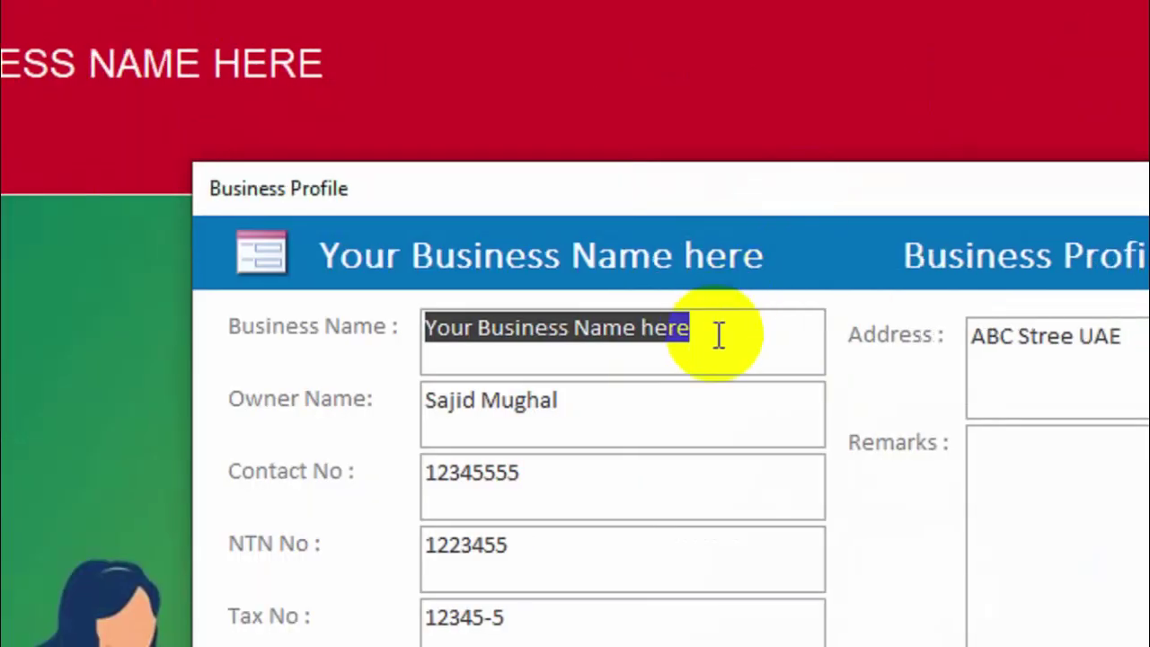
Change the Business Name to 'Learn With Purpose' and exit the Business Profile form.
{"action": "type", "text": "Lear"}
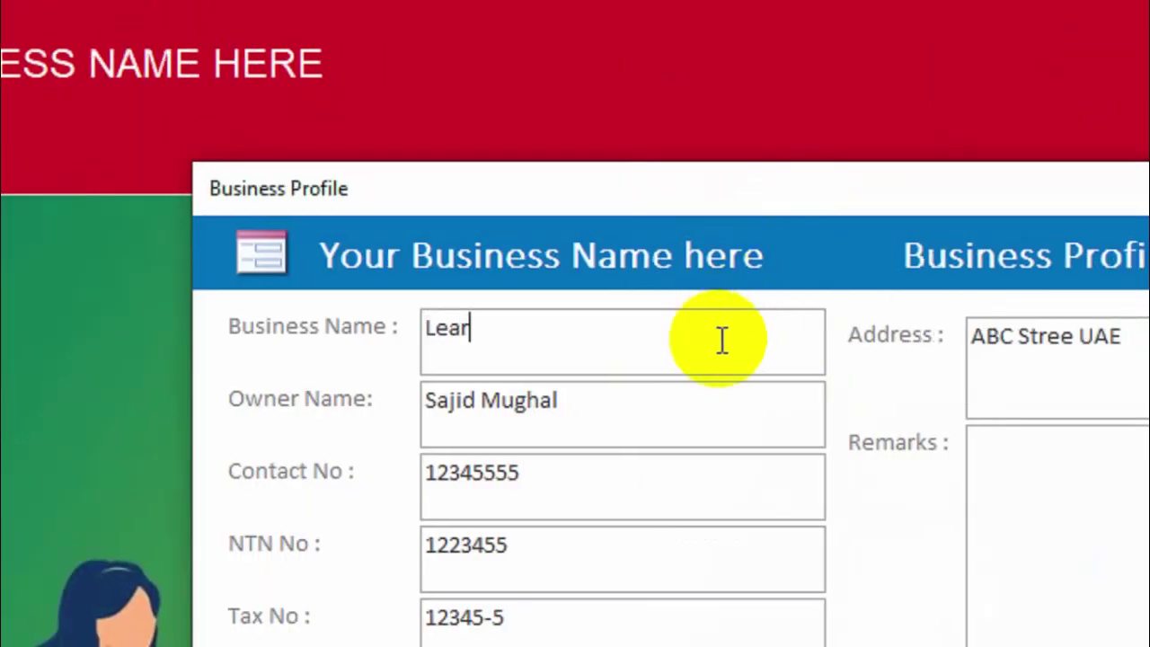
{"action": "type", "text": "n With Pur"}
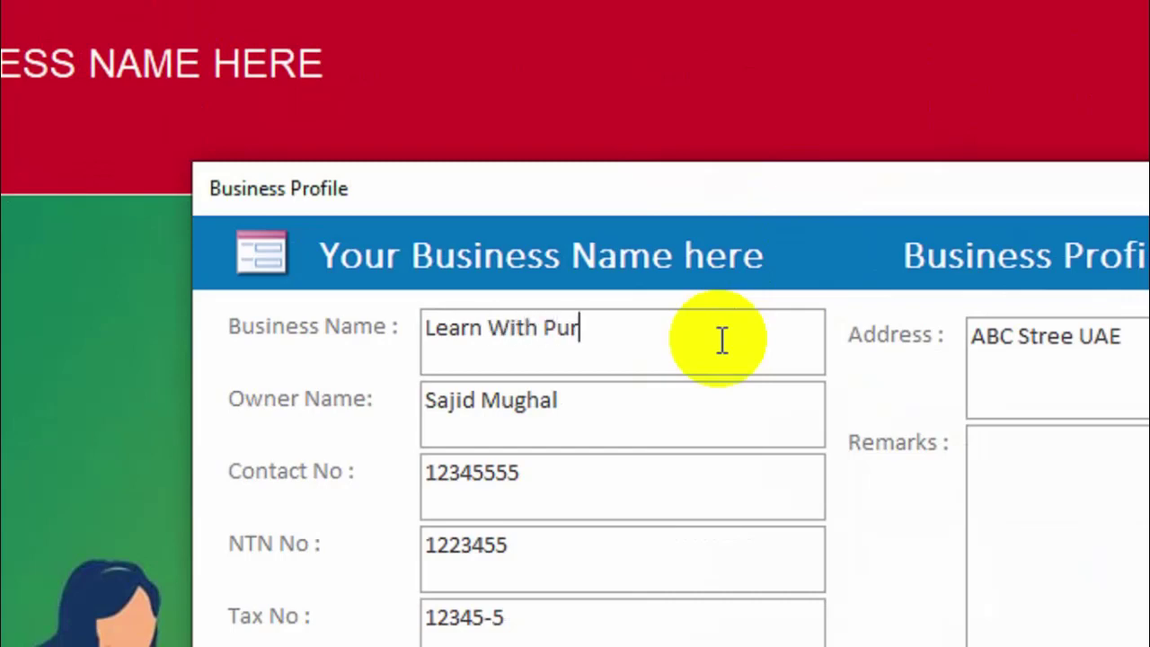
{"action": "type", "text": "pose"}
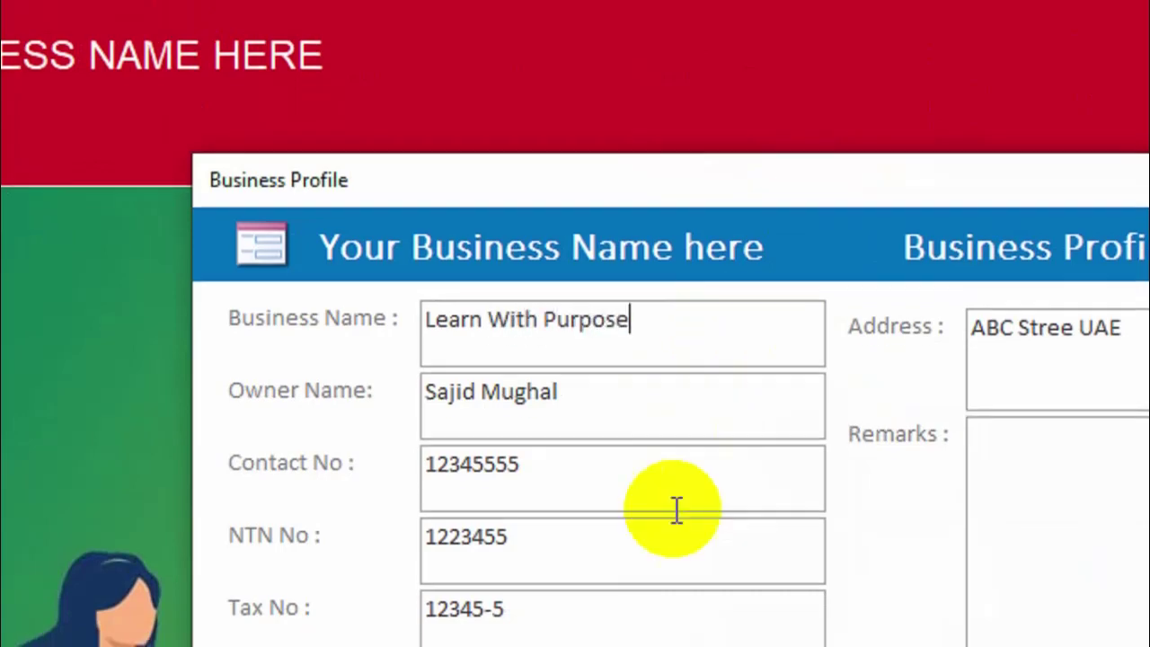
{"action": "scroll", "coordinate": [675, 509], "scroll_direction": "down", "scroll_amount": 3}
{"action": "left_click", "coordinate": [607, 422]}
{"action": "left_click", "coordinate": [584, 492]}
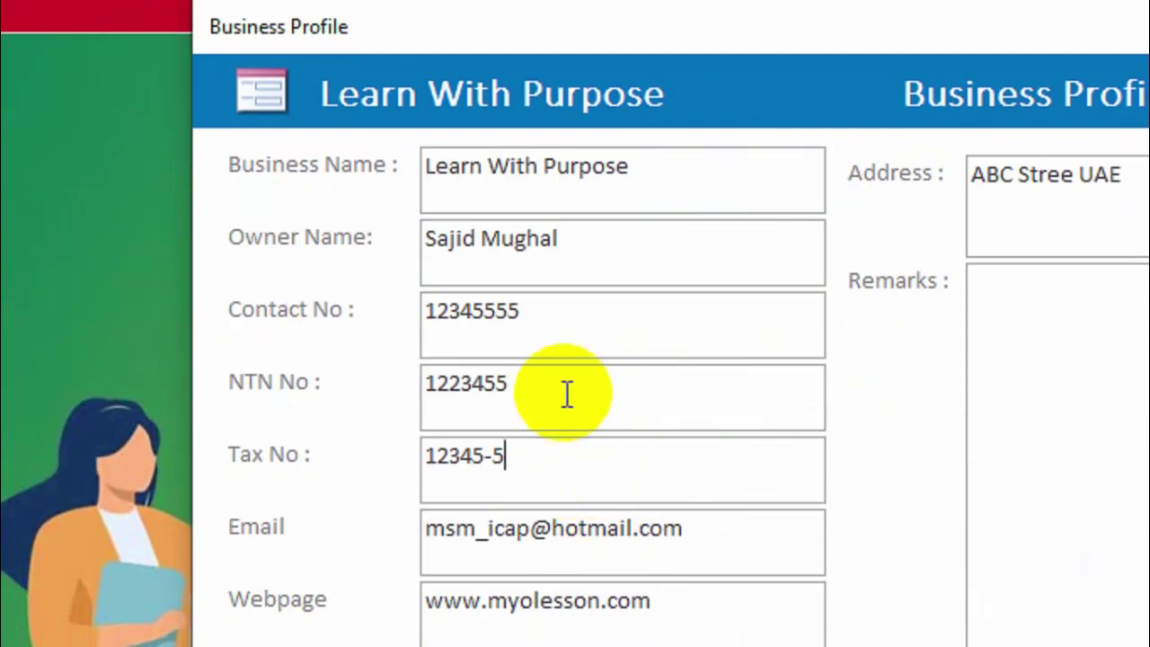
{"action": "left_click", "coordinate": [575, 337]}
{"action": "left_click", "coordinate": [611, 275]}
{"action": "left_click", "coordinate": [647, 189]}
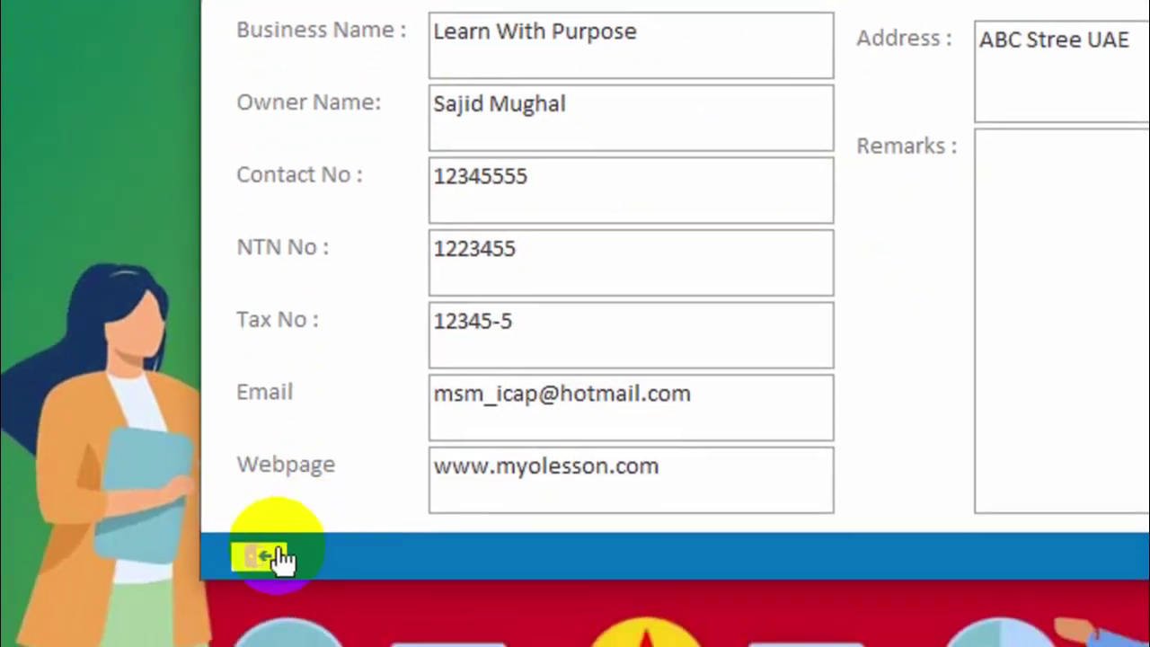
{"action": "left_click", "coordinate": [269, 552]}
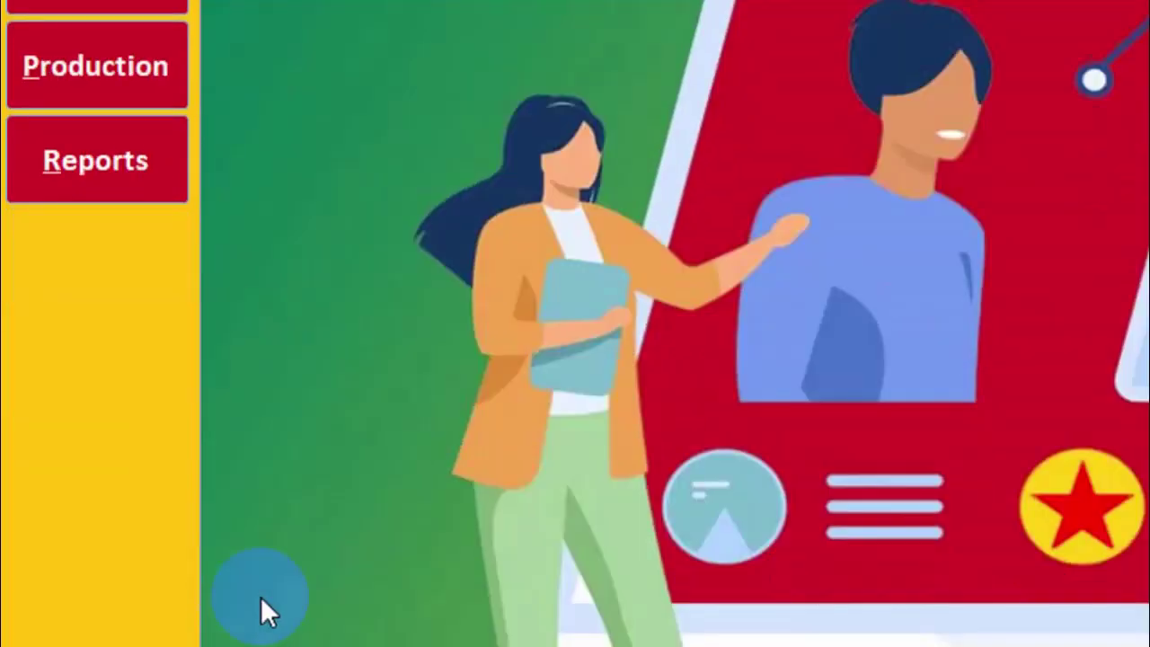
Log back in with the user ID and password so the header reads LEARN WITH PURPOSE.
{"action": "left_click", "coordinate": [70, 610]}
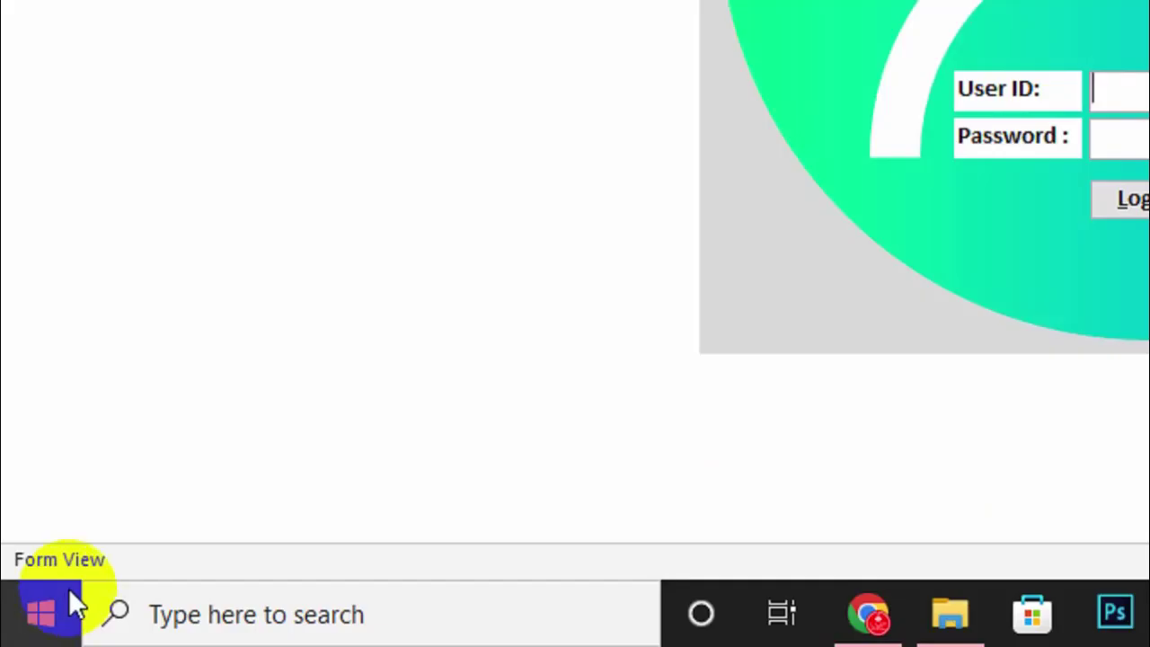
{"action": "type", "text": "Sajid7"}
{"action": "key", "text": "Tab"}
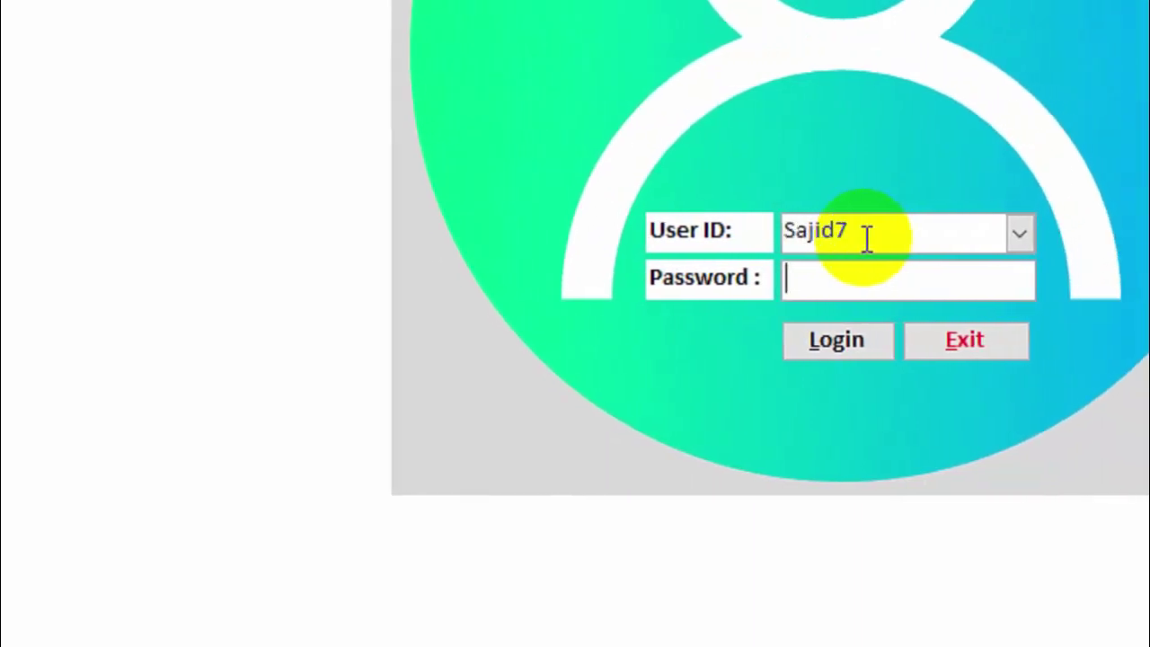
{"action": "left_click", "coordinate": [863, 352]}
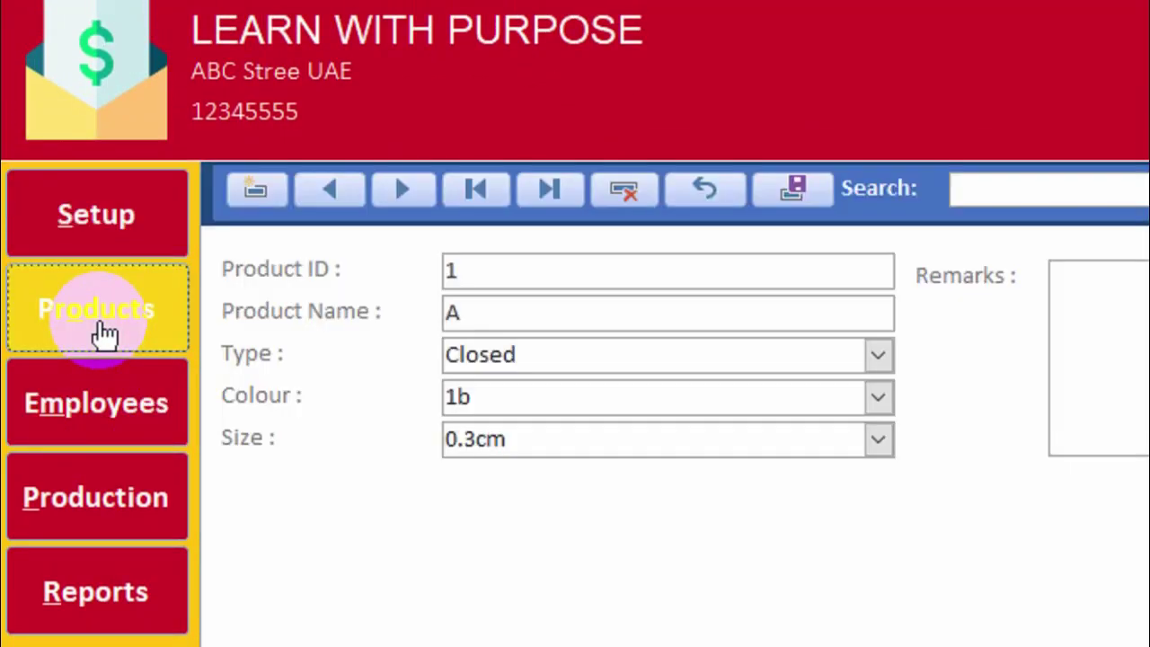
Add new product record 4 with the Product Name T-Shirt.
{"action": "left_click", "coordinate": [259, 191]}
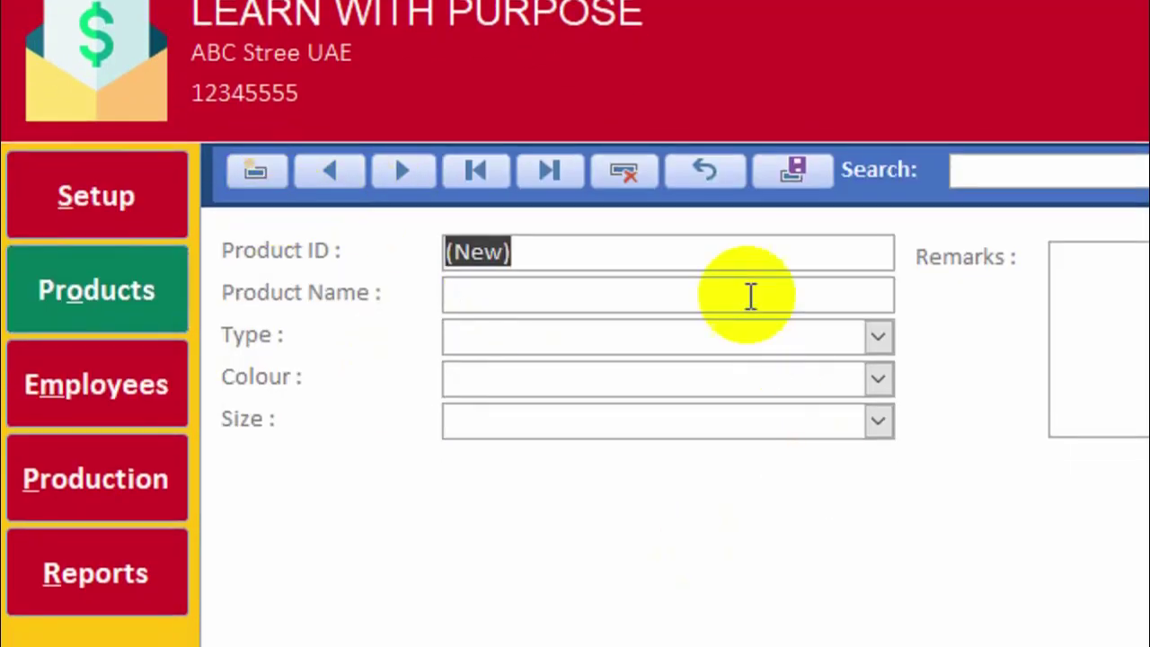
{"action": "left_click", "coordinate": [630, 317]}
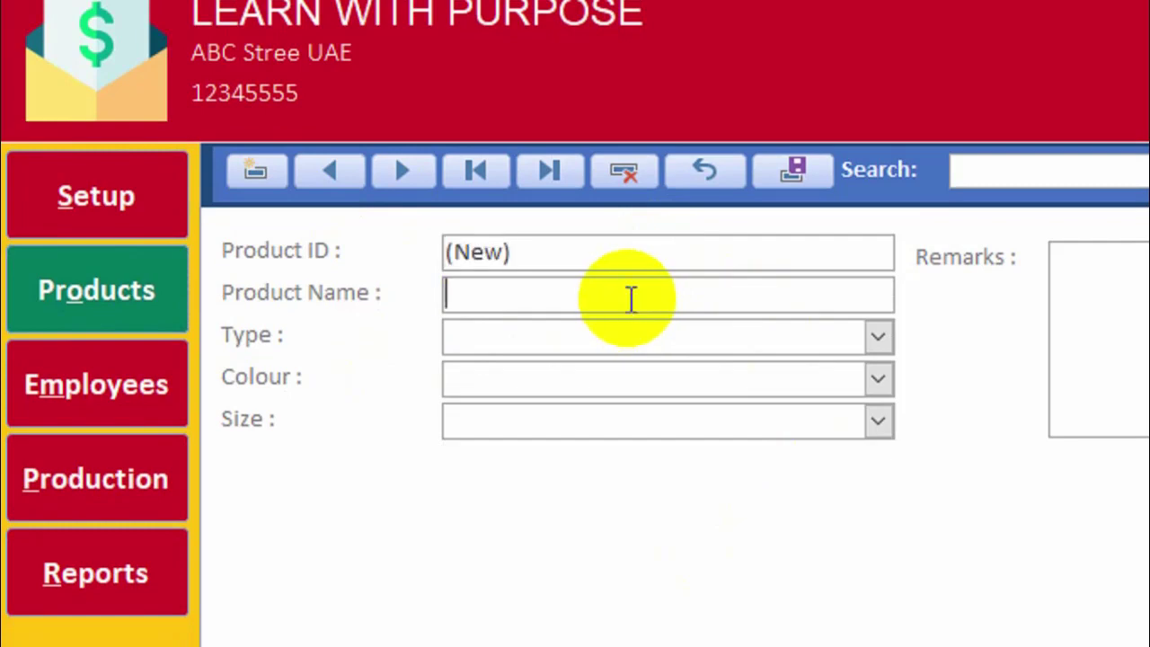
{"action": "type", "text": "T-"}
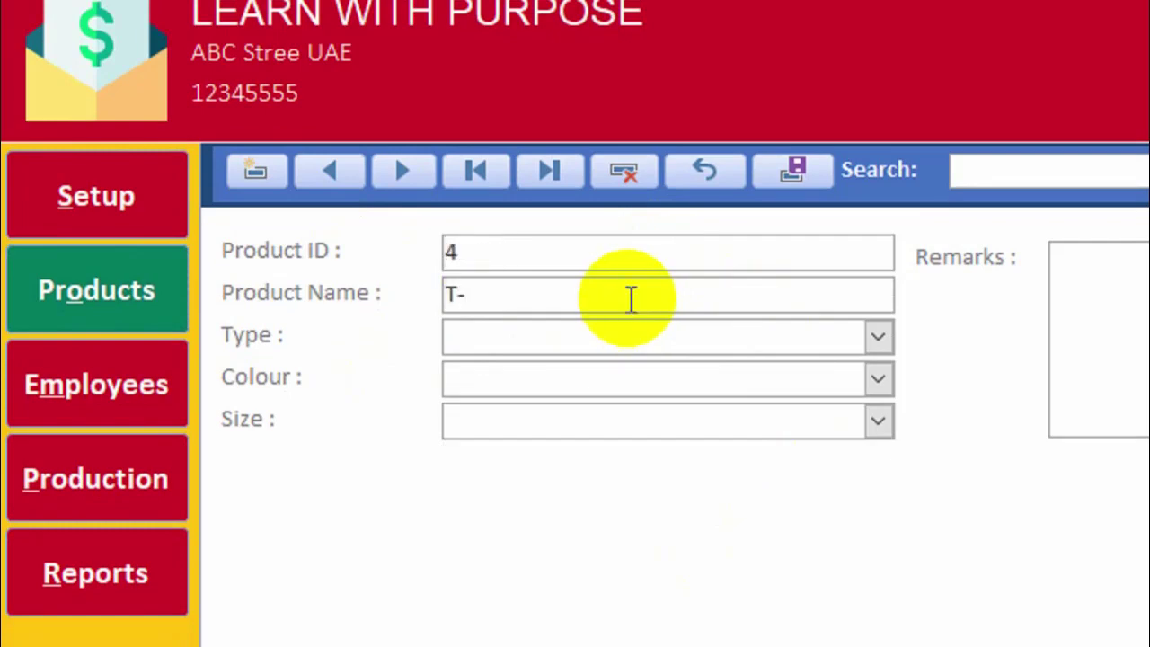
{"action": "type", "text": "Shirt"}
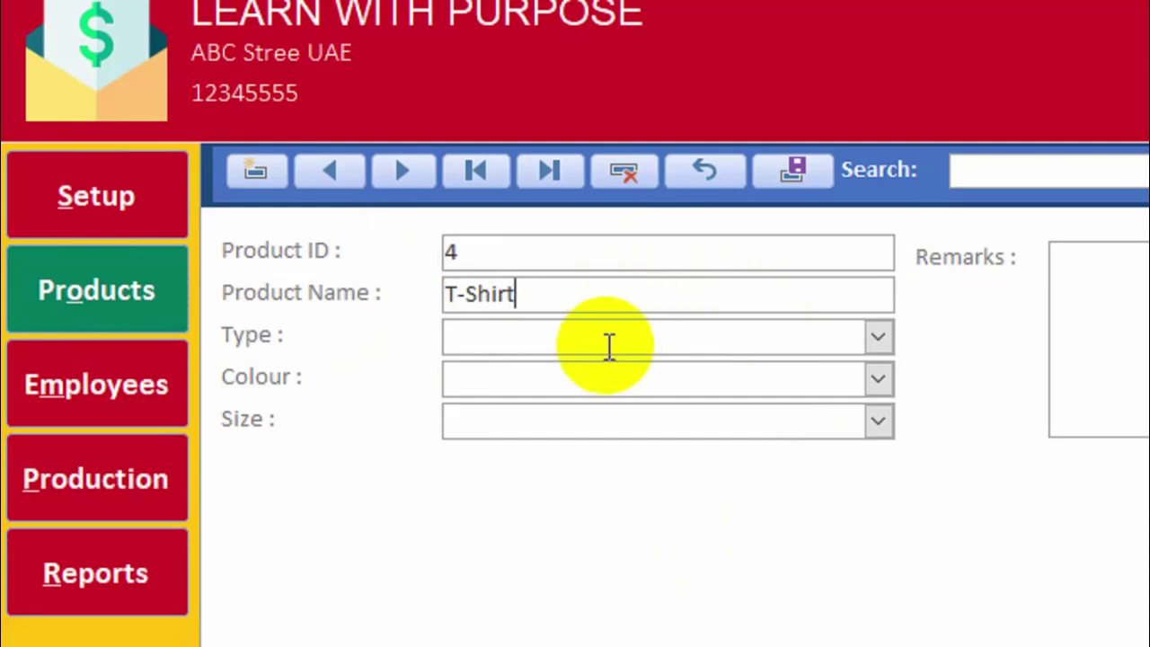
{"action": "left_click", "coordinate": [571, 338]}
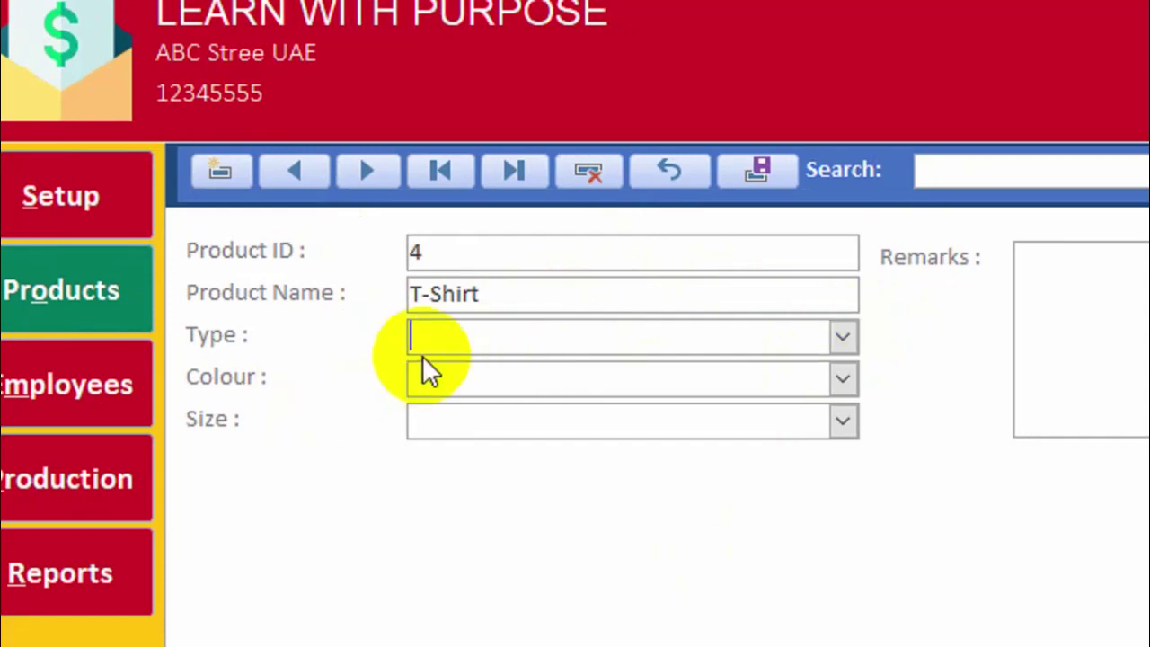
{"action": "left_click", "coordinate": [843, 338]}
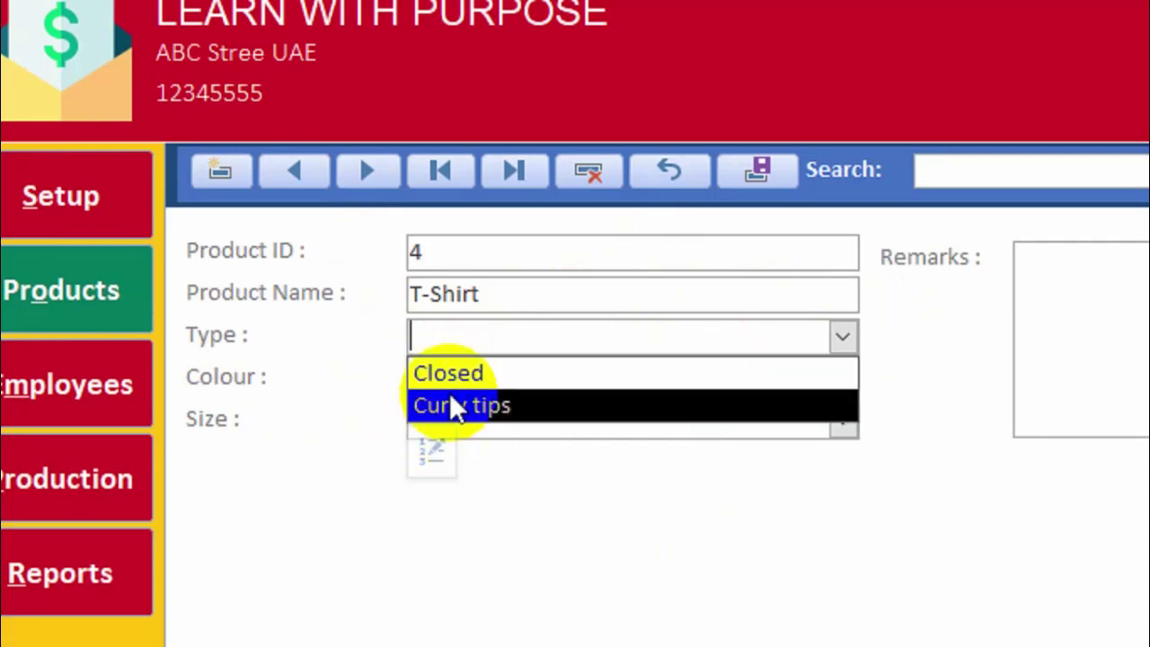
Check the Type list items, then set the product Type to Closed.
{"action": "left_click", "coordinate": [431, 461]}
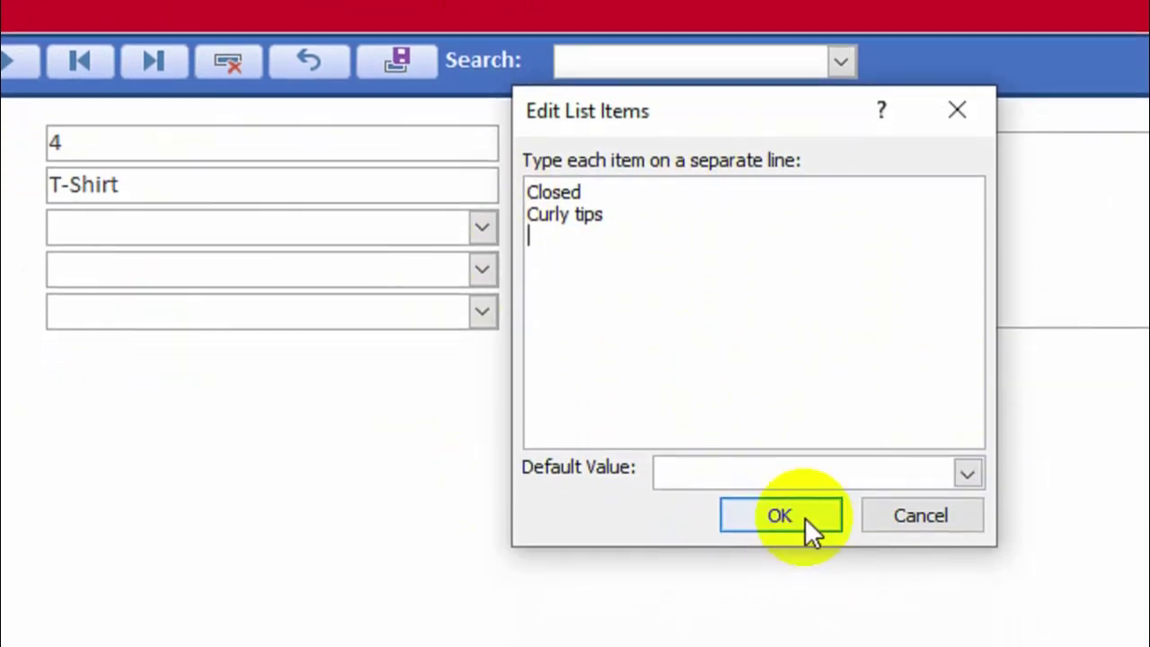
{"action": "left_click", "coordinate": [796, 606]}
{"action": "left_click", "coordinate": [169, 207]}
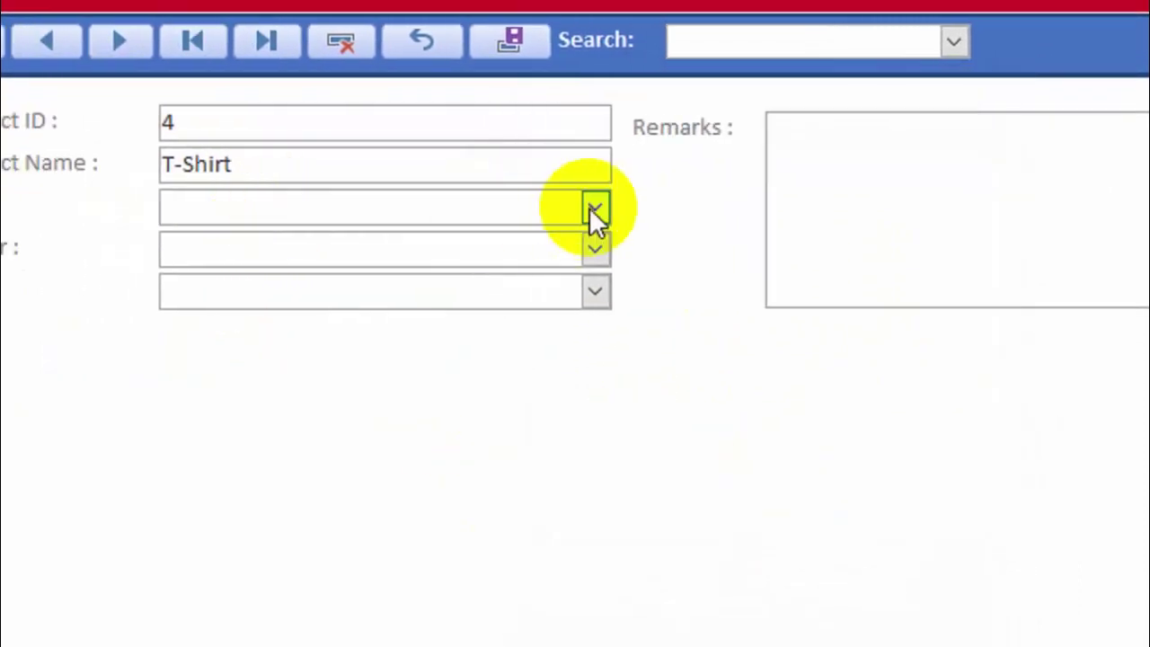
{"action": "left_click", "coordinate": [482, 208]}
{"action": "left_click", "coordinate": [434, 244]}
{"action": "key", "text": "Tab"}
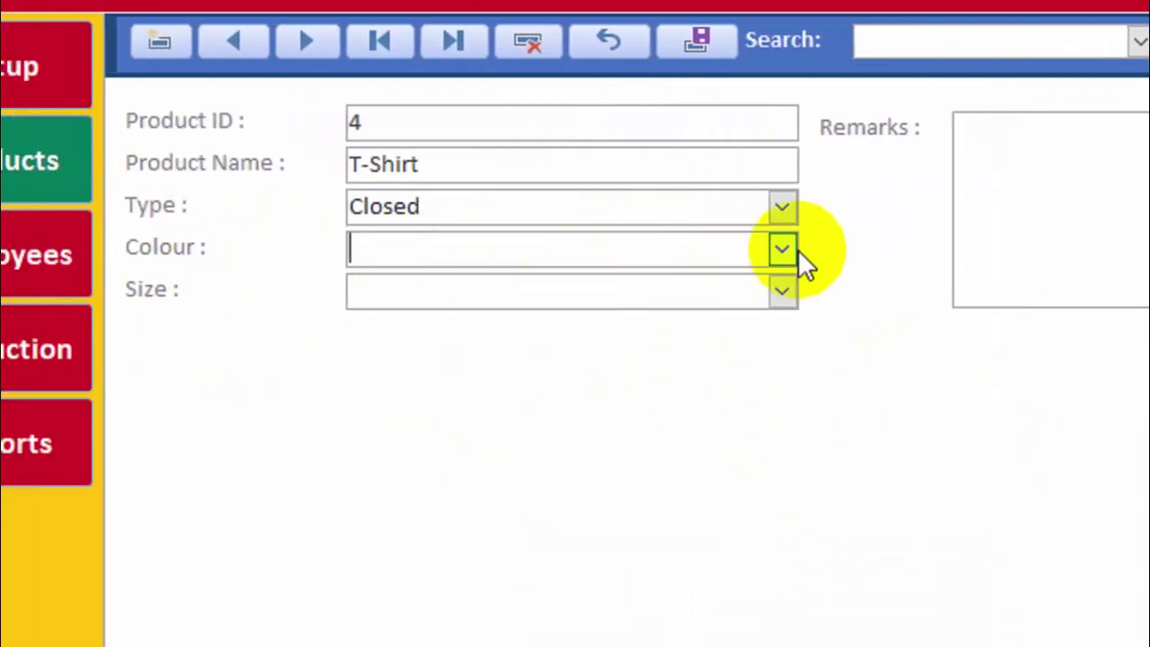
Review the Colour list entries and set the Colour to #2.
{"action": "left_click", "coordinate": [759, 246]}
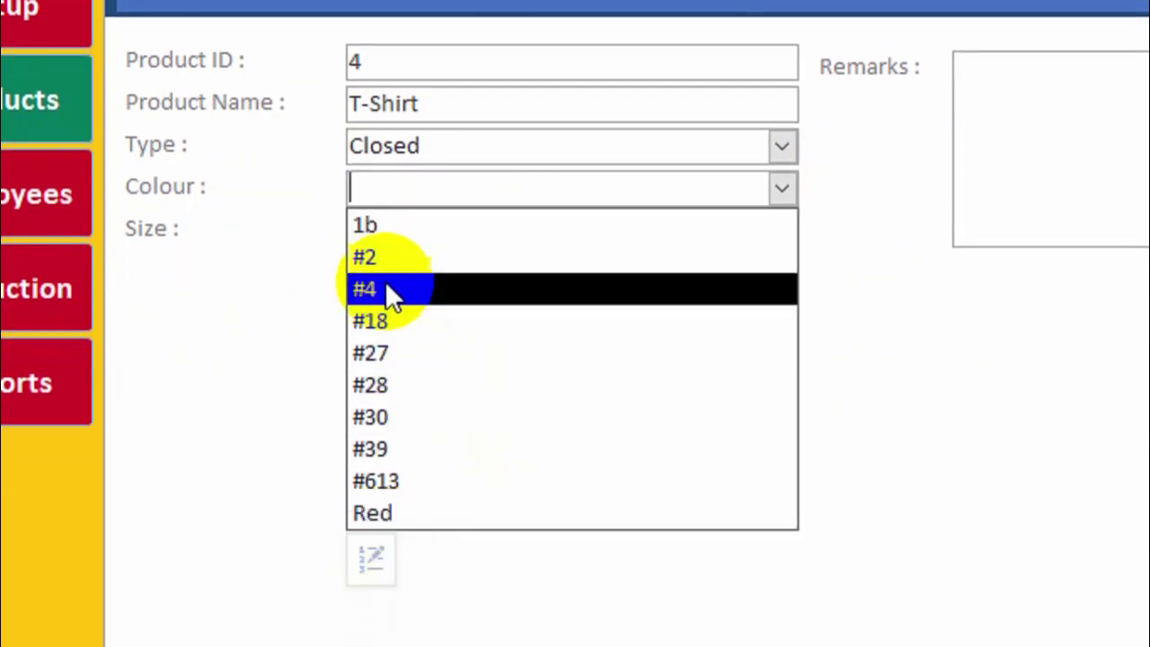
{"action": "left_click", "coordinate": [370, 526]}
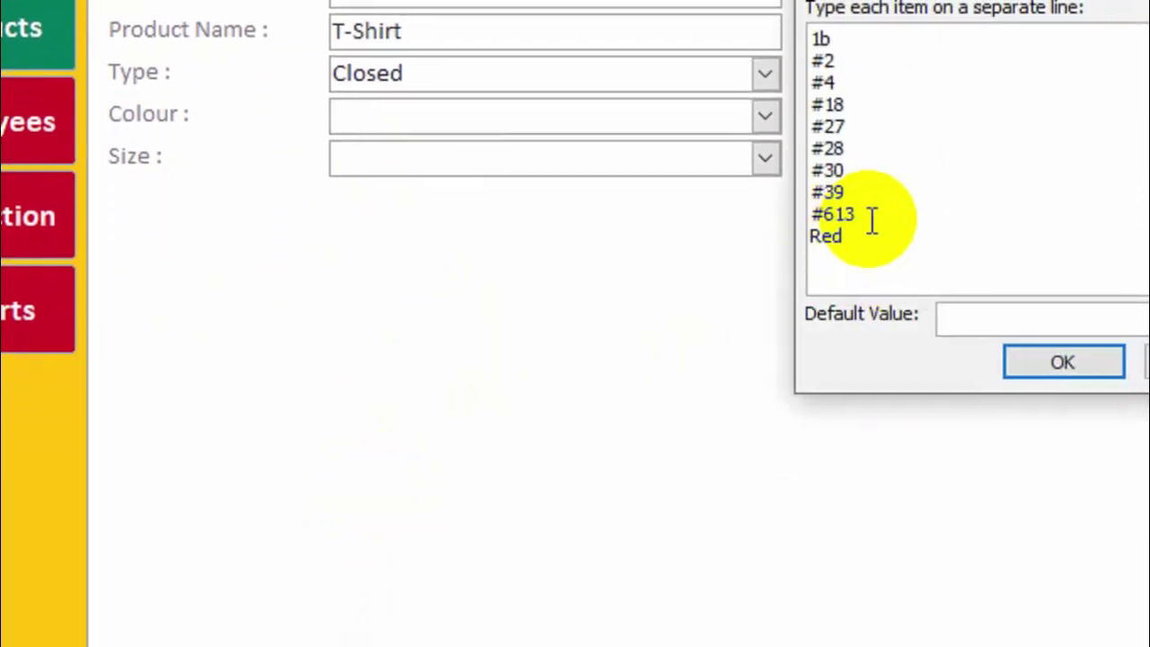
{"action": "left_click", "coordinate": [881, 259]}
{"action": "left_click", "coordinate": [863, 123]}
{"action": "left_click", "coordinate": [863, 63]}
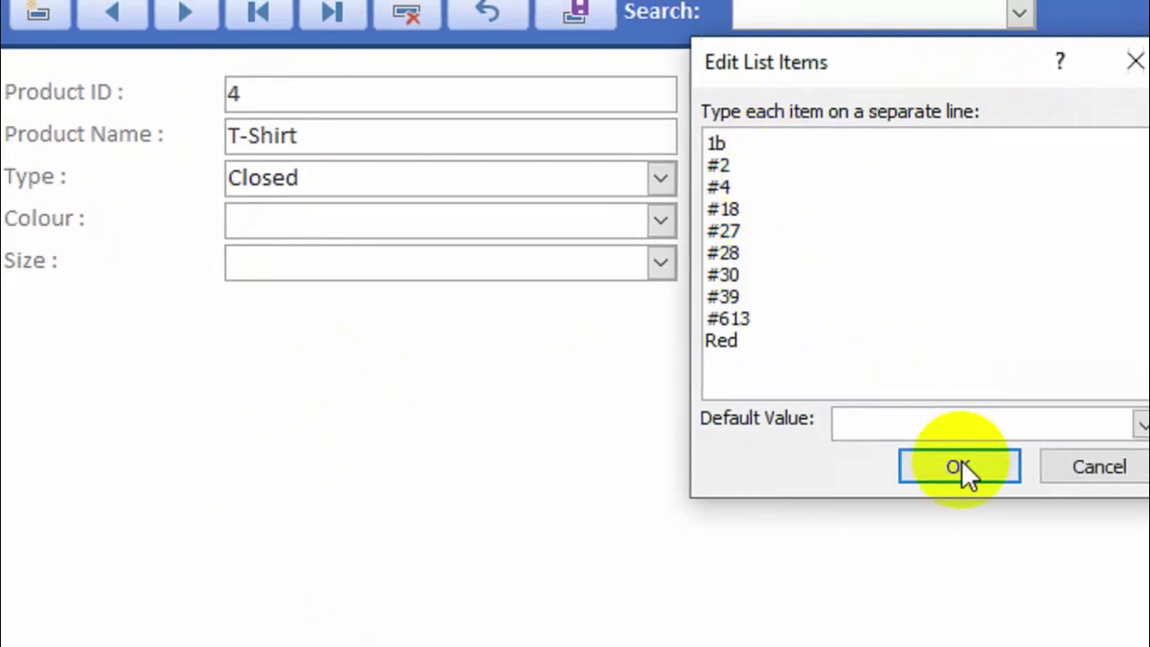
{"action": "left_click", "coordinate": [885, 466]}
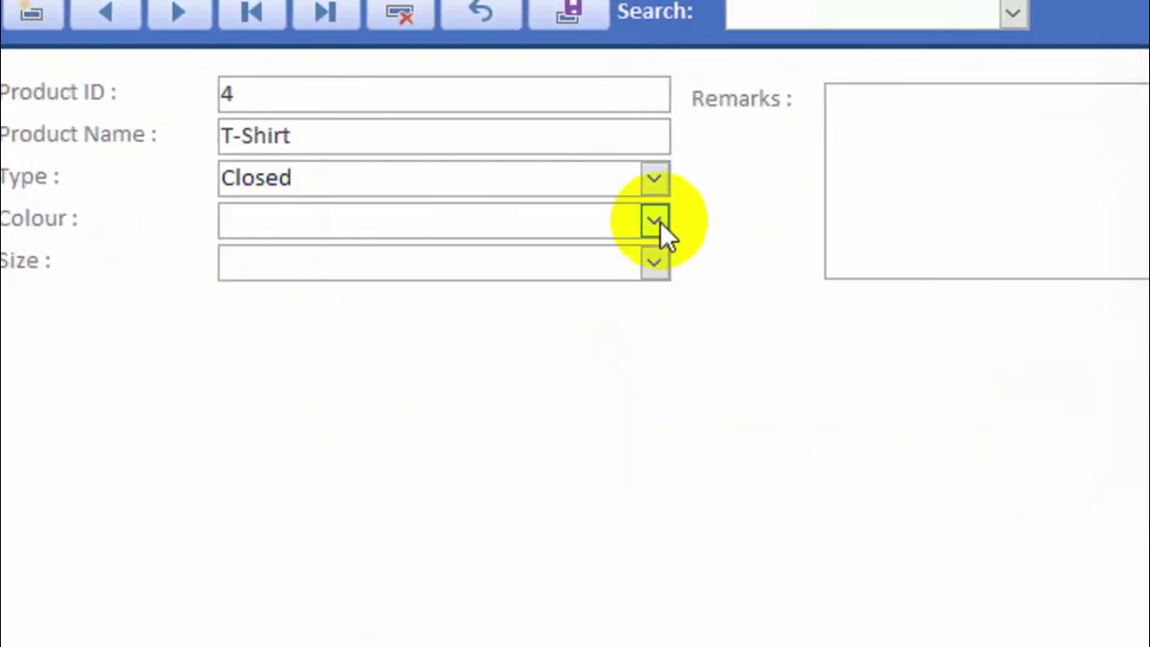
{"action": "left_click", "coordinate": [591, 220]}
{"action": "left_click", "coordinate": [465, 288]}
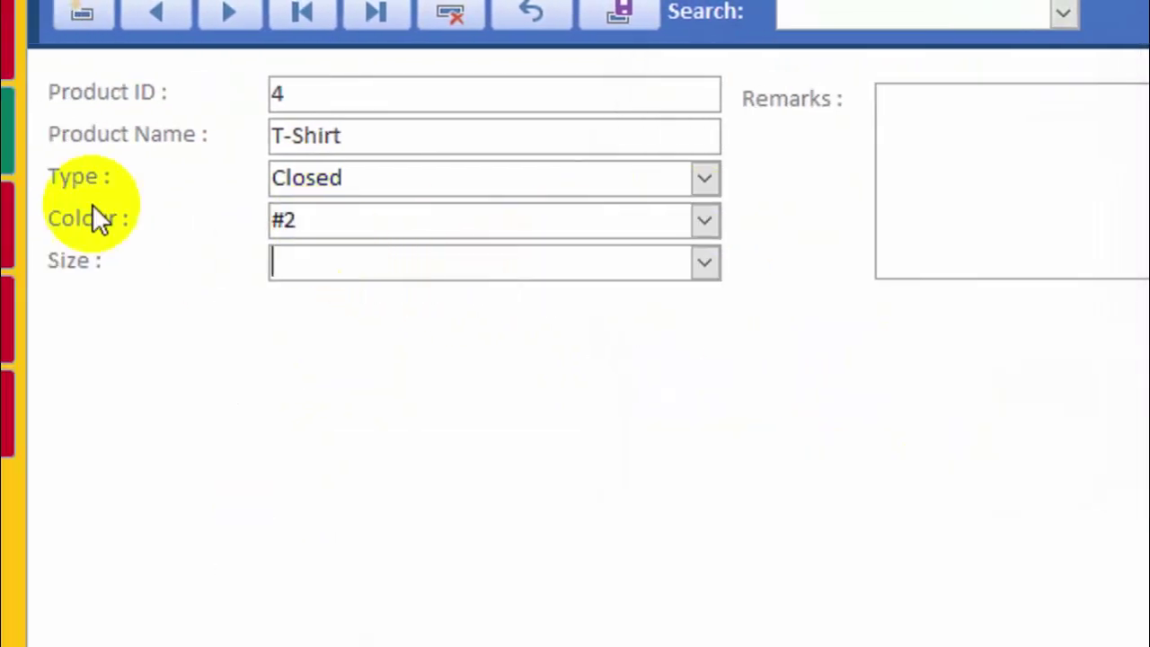
Check the Size list items and set the Size to 0.7cm.
{"action": "left_click", "coordinate": [841, 264]}
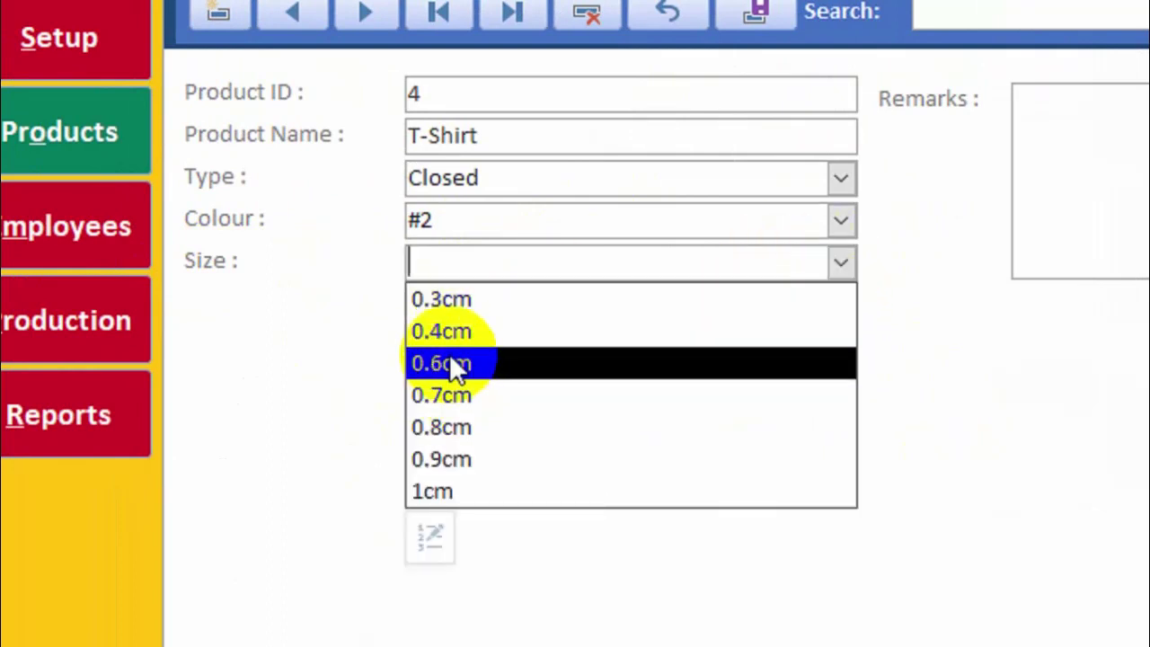
{"action": "left_click", "coordinate": [433, 516]}
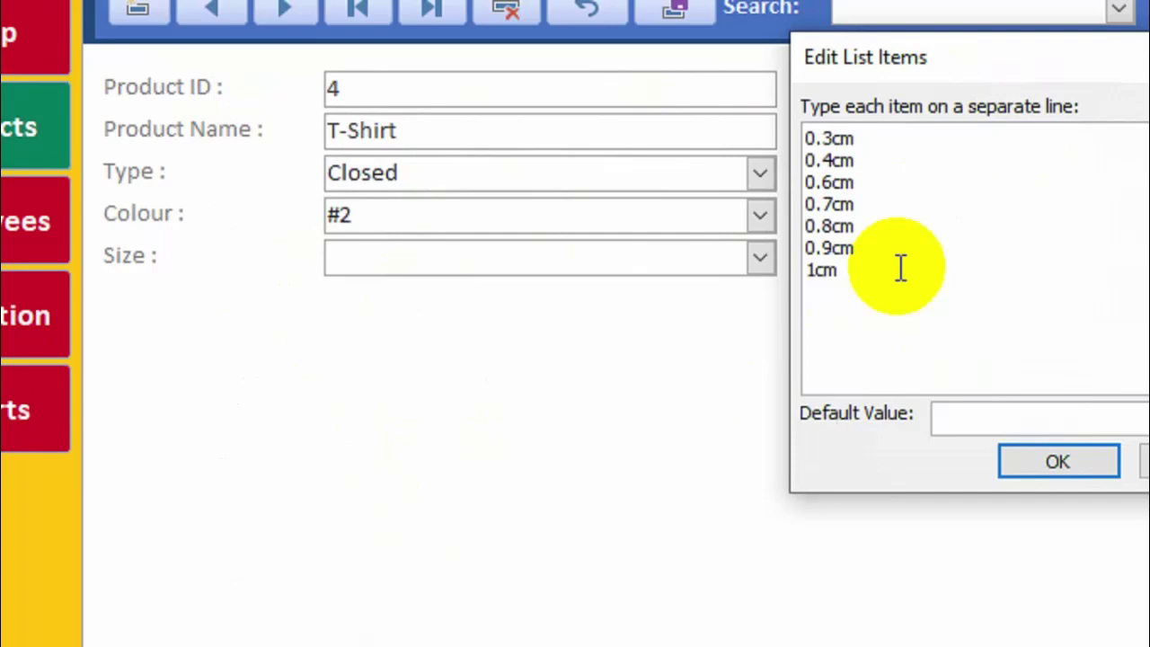
{"action": "left_click", "coordinate": [1123, 461]}
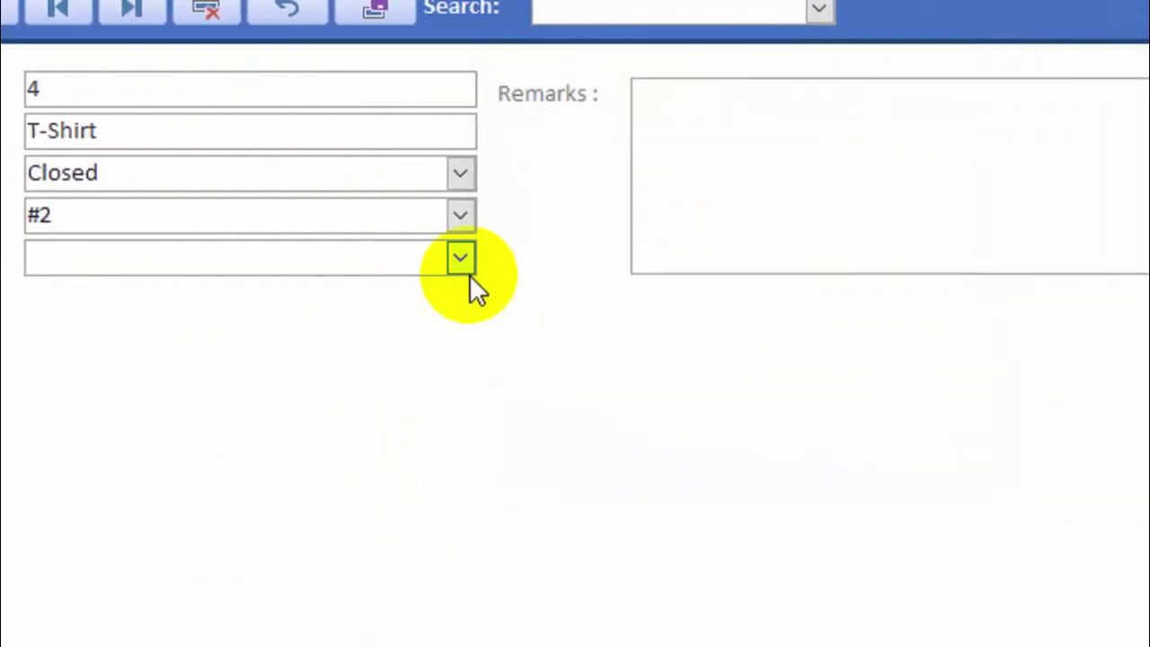
{"action": "left_click", "coordinate": [701, 258]}
{"action": "left_click", "coordinate": [177, 390]}
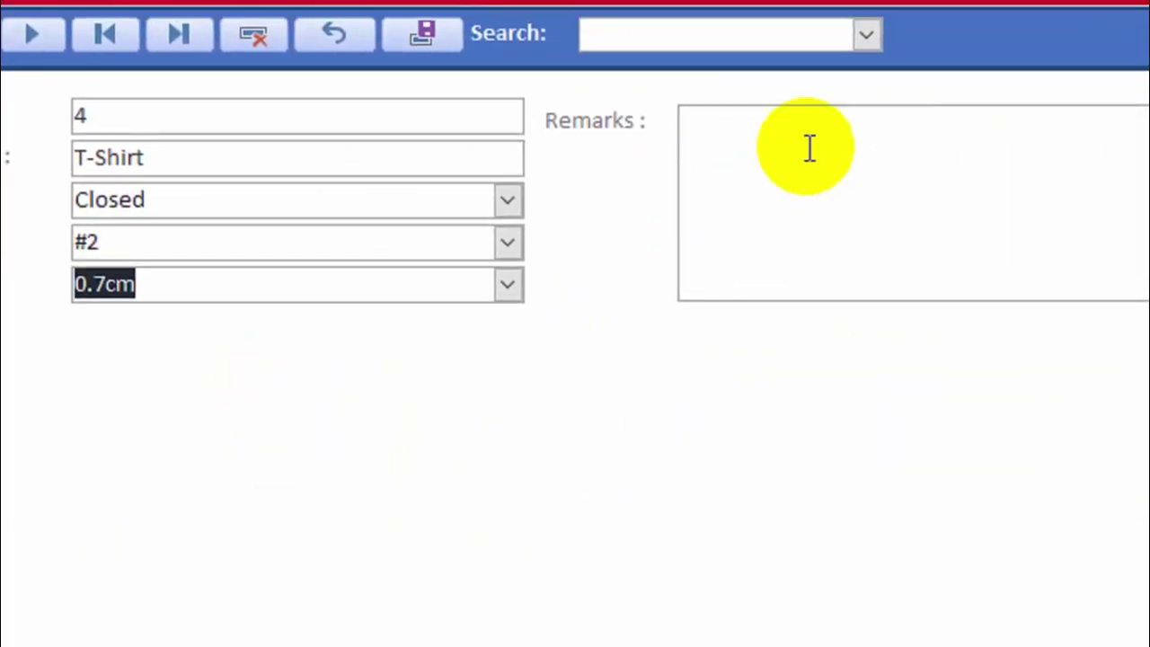
{"action": "left_click", "coordinate": [759, 122]}
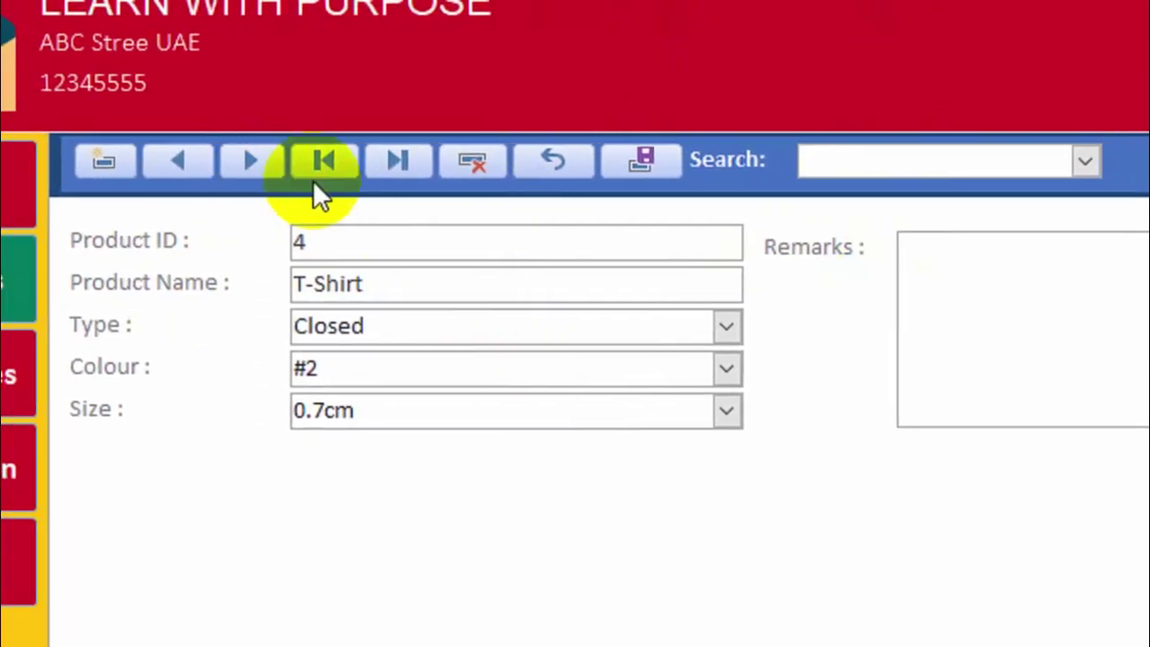
Flip between the T-Shirt record and a blank new record using the record buttons and Search list.
{"action": "left_click", "coordinate": [236, 155]}
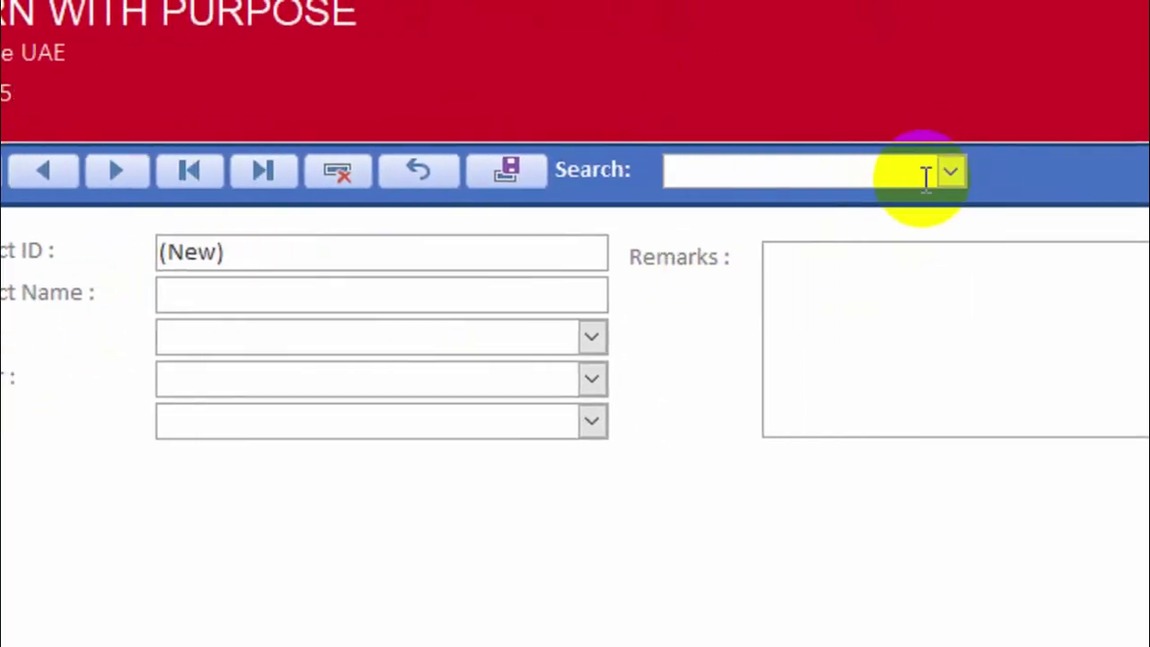
{"action": "left_click", "coordinate": [1113, 161]}
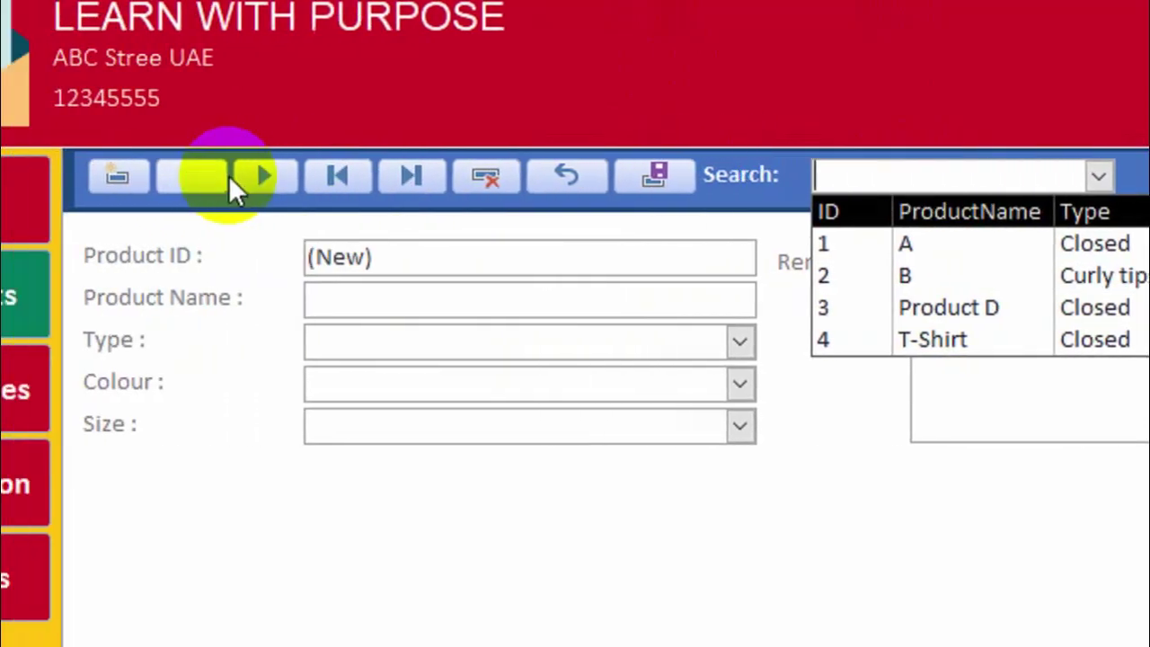
{"action": "left_click", "coordinate": [268, 182]}
{"action": "left_click", "coordinate": [329, 175]}
{"action": "left_click", "coordinate": [255, 178]}
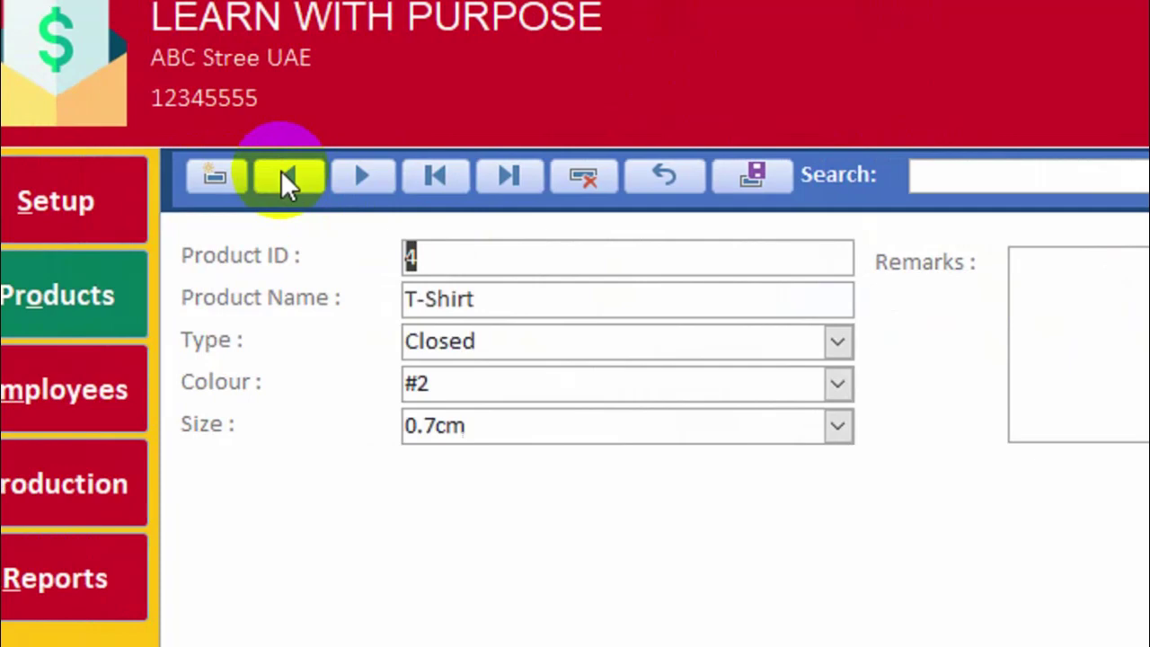
{"action": "left_click", "coordinate": [365, 179]}
{"action": "left_click", "coordinate": [292, 175]}
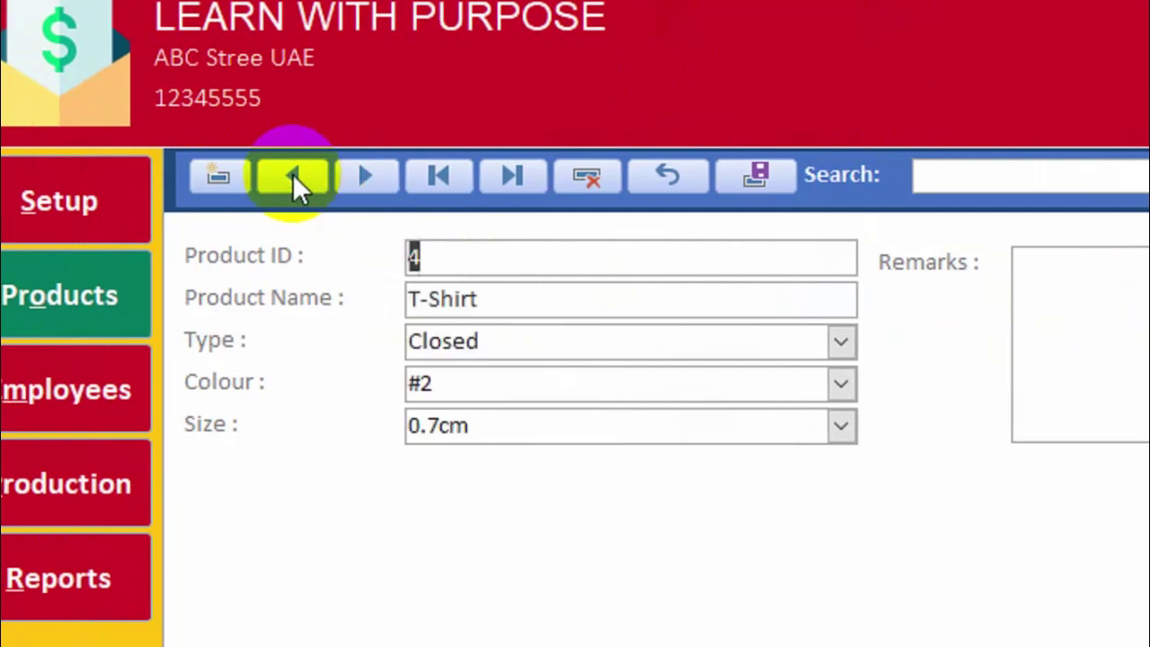
{"action": "left_click", "coordinate": [352, 175]}
{"action": "left_click", "coordinate": [301, 171]}
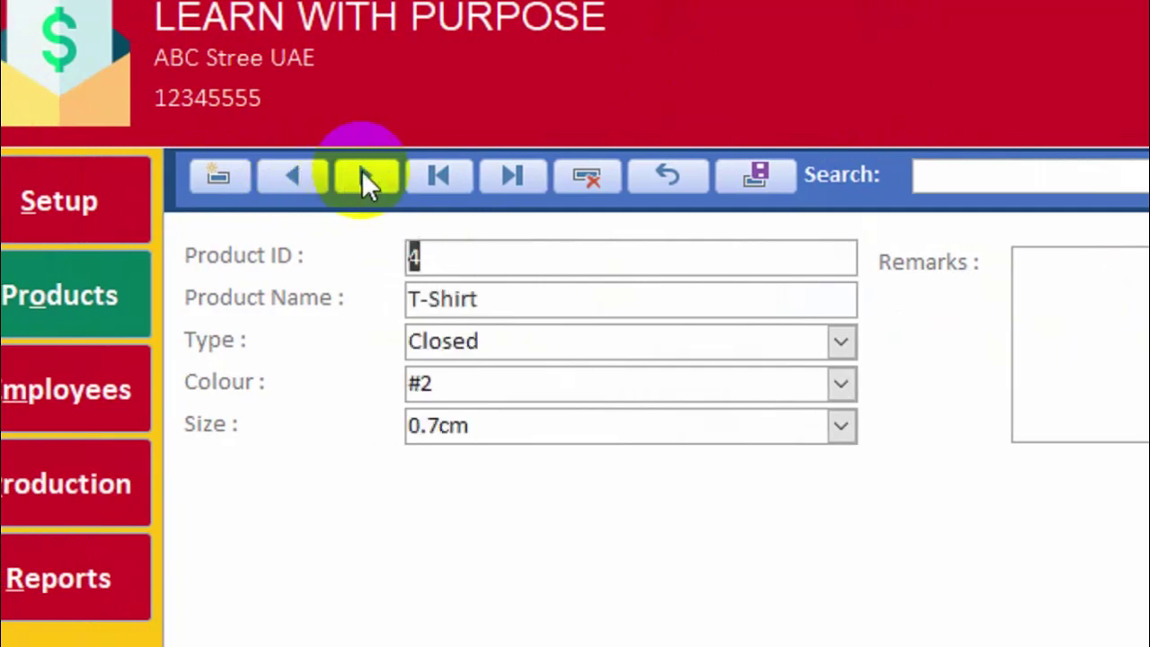
{"action": "left_click", "coordinate": [360, 172]}
{"action": "left_click", "coordinate": [656, 306]}
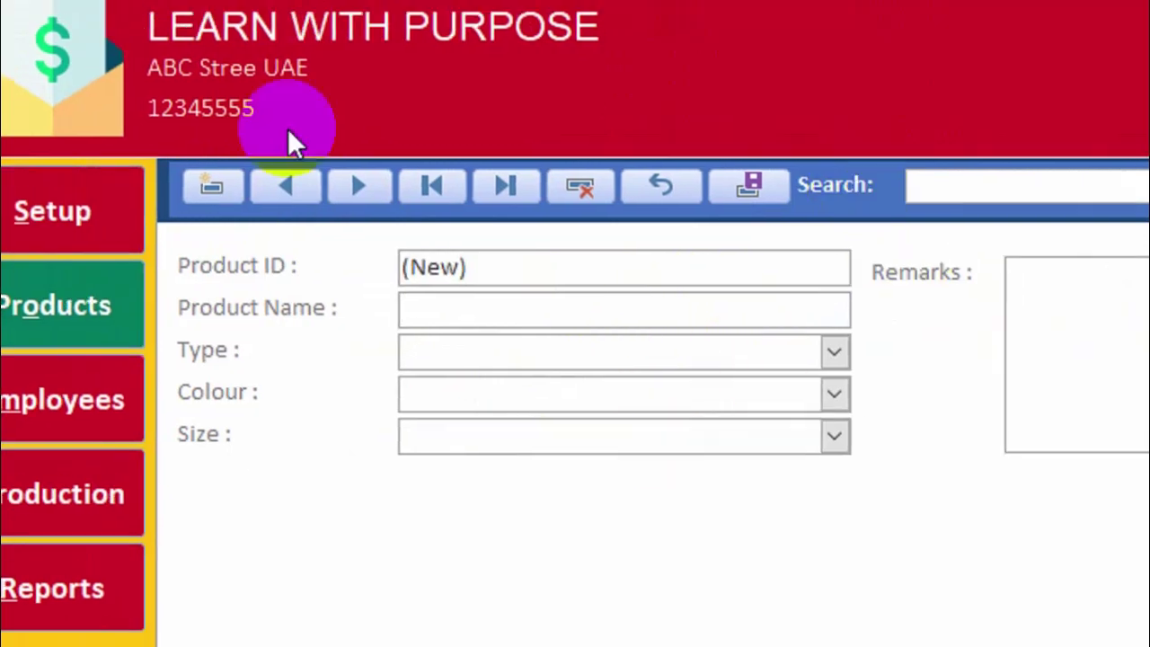
{"action": "left_click", "coordinate": [139, 280]}
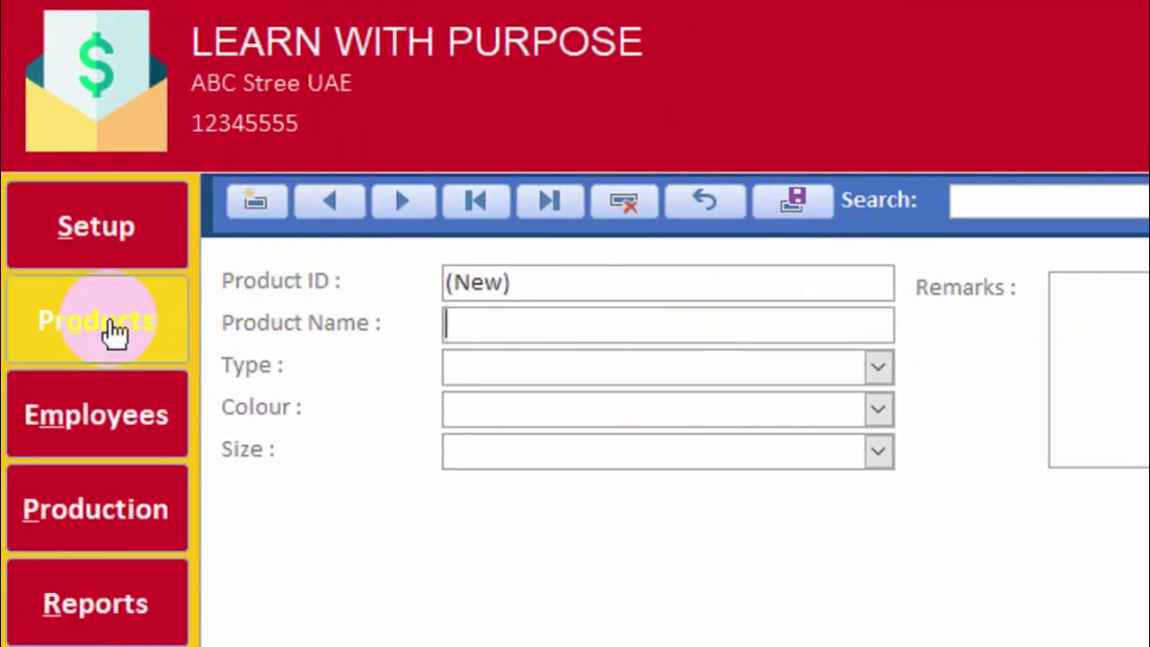
Start a new employee record with gender Male and the first and last names filled.
{"action": "left_click", "coordinate": [90, 415]}
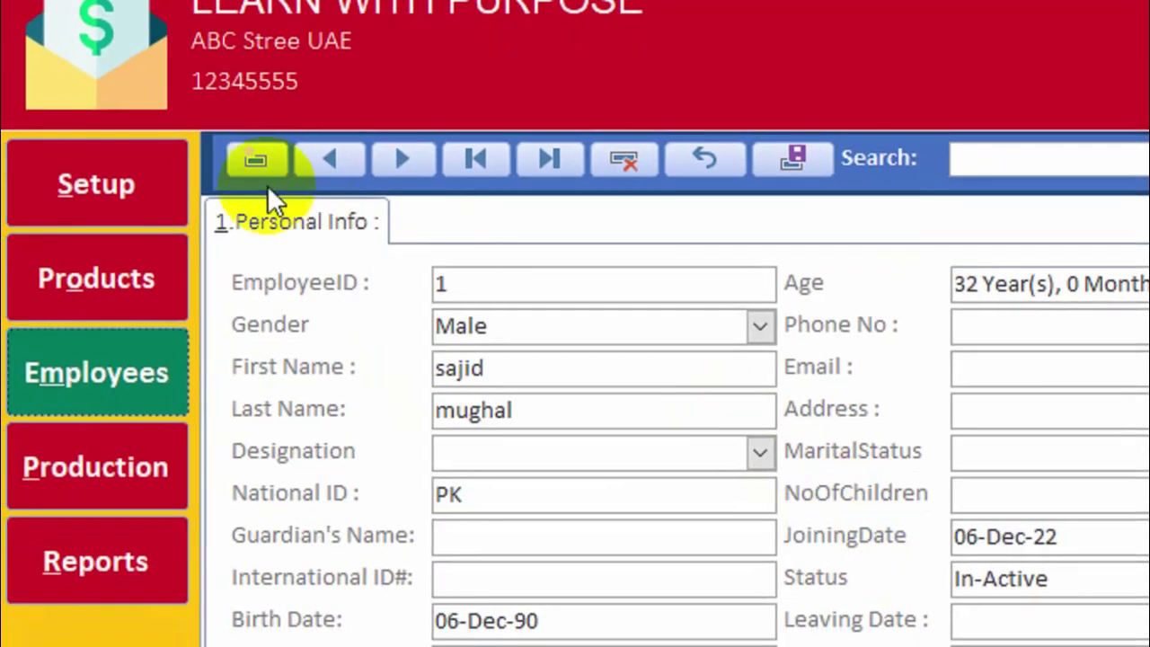
{"action": "left_click", "coordinate": [269, 195]}
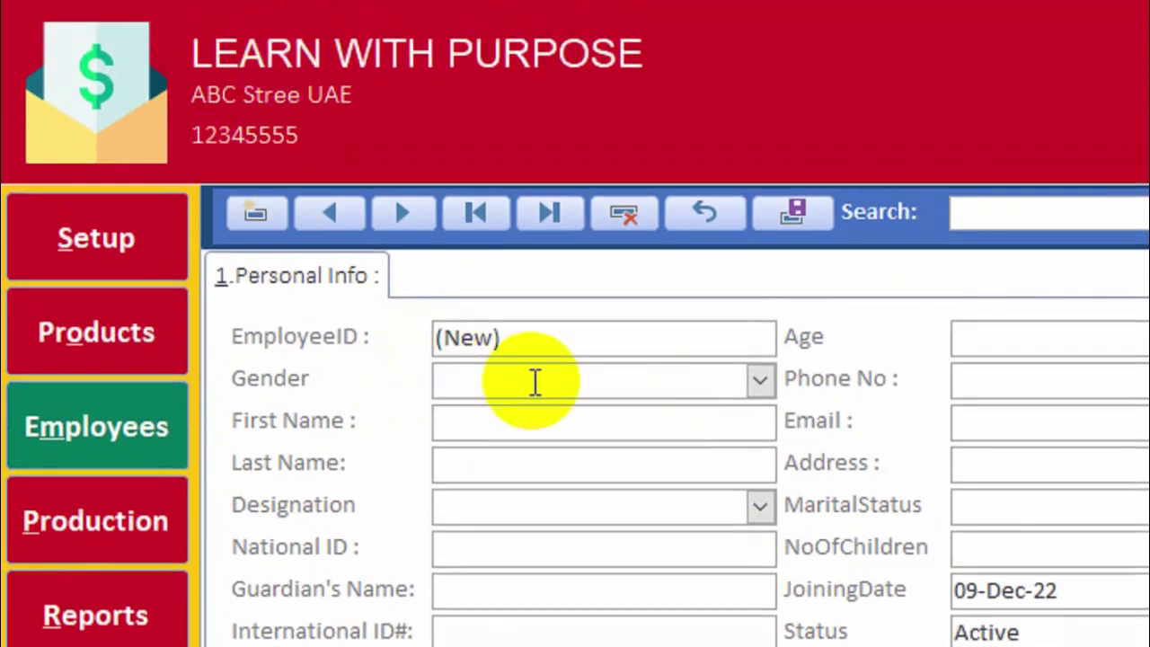
{"action": "left_click", "coordinate": [759, 380]}
{"action": "left_click", "coordinate": [670, 415]}
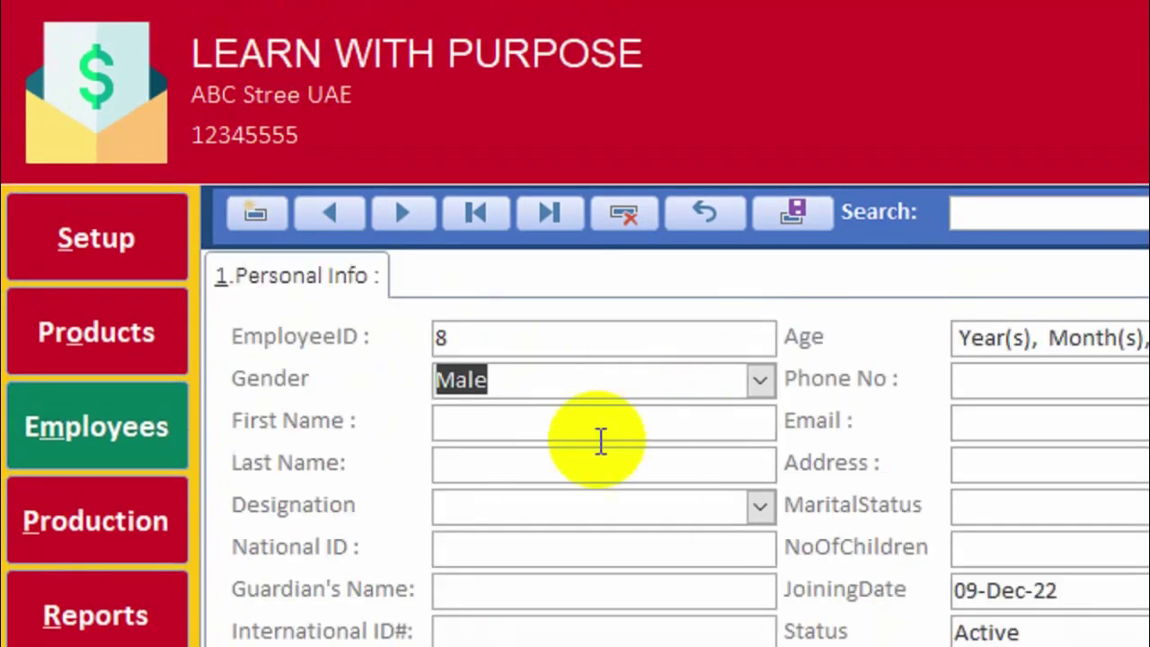
{"action": "left_click", "coordinate": [584, 415]}
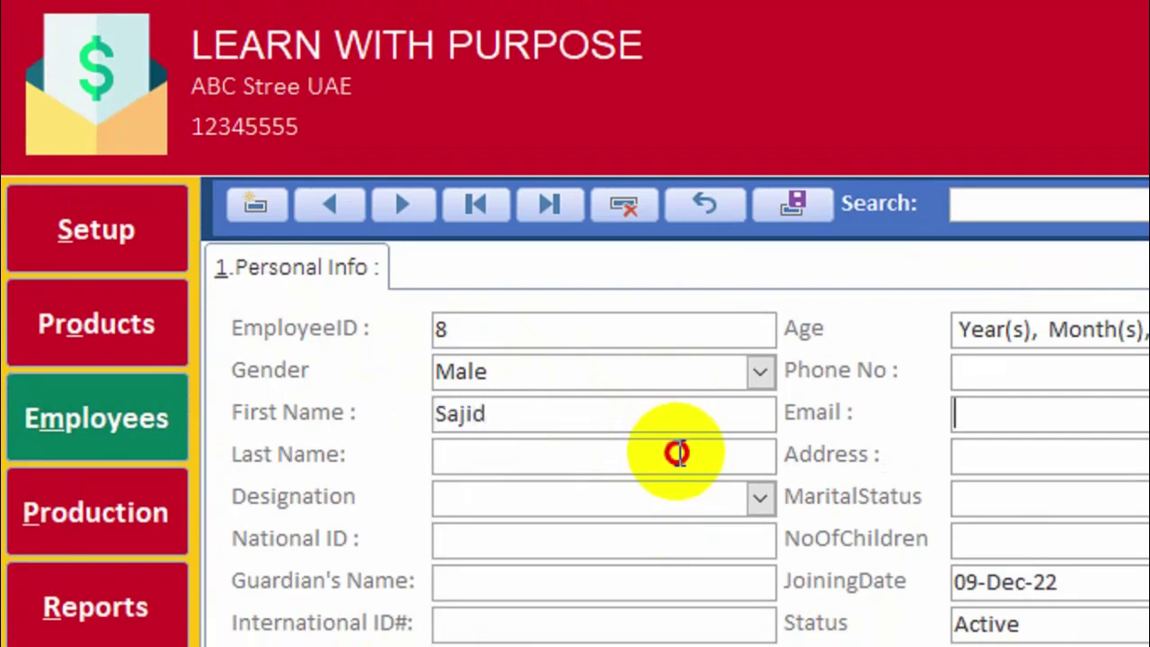
{"action": "left_click", "coordinate": [676, 453]}
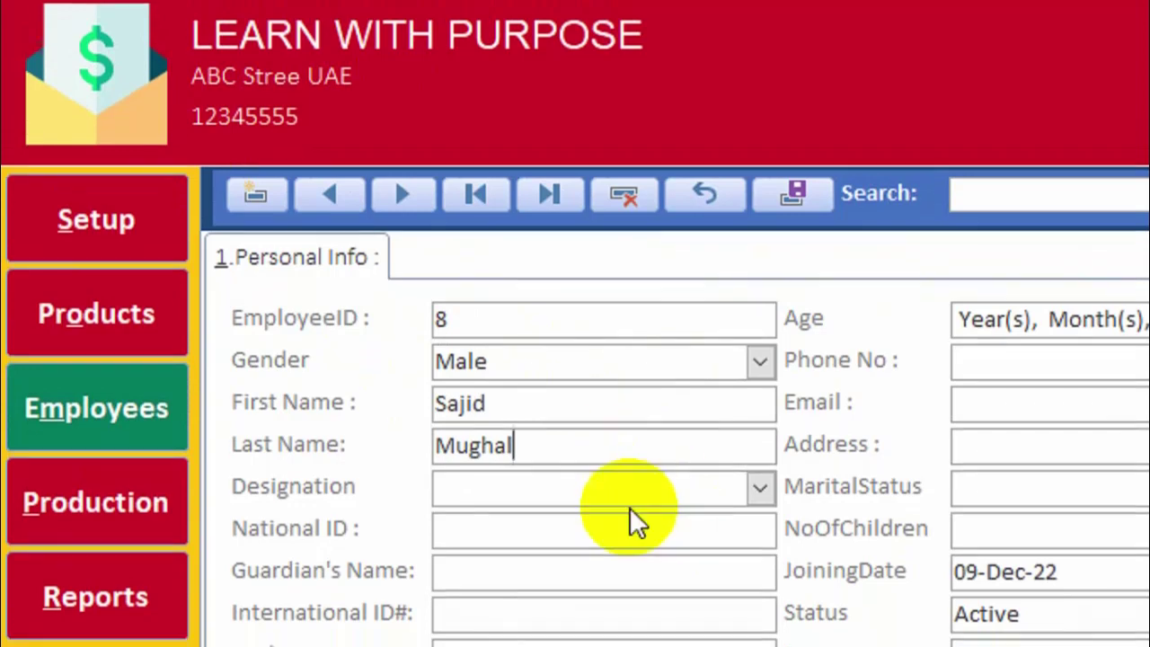
Set the employee's Designation to Supervisor.
{"action": "left_click", "coordinate": [606, 501]}
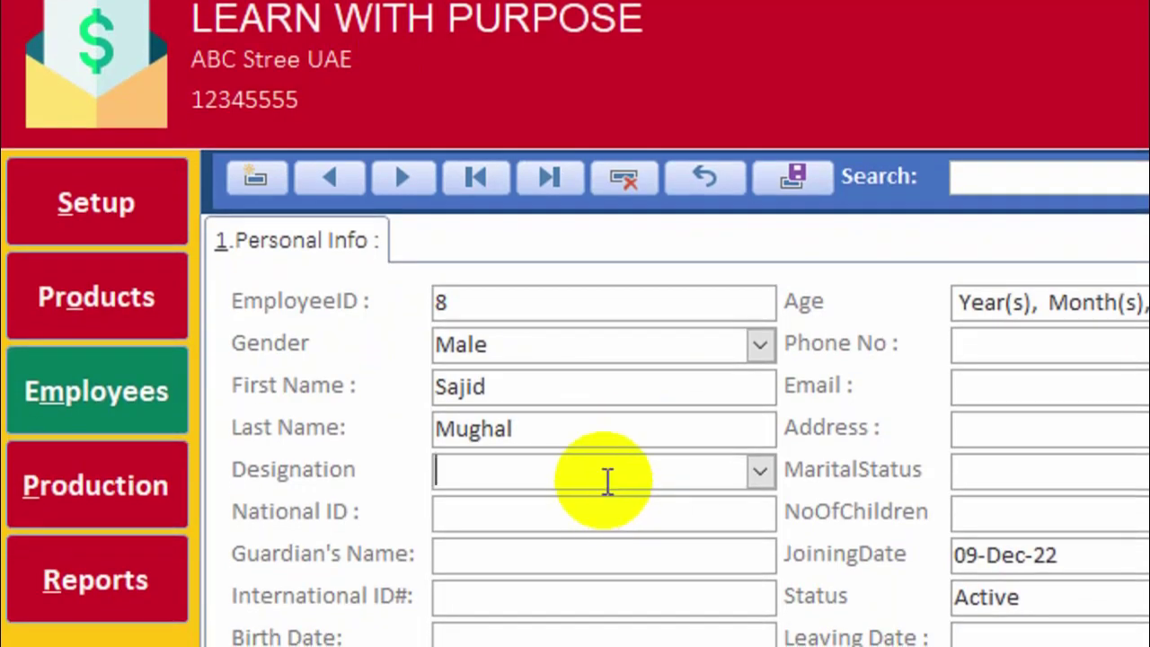
{"action": "left_click", "coordinate": [760, 498]}
{"action": "left_click", "coordinate": [745, 540]}
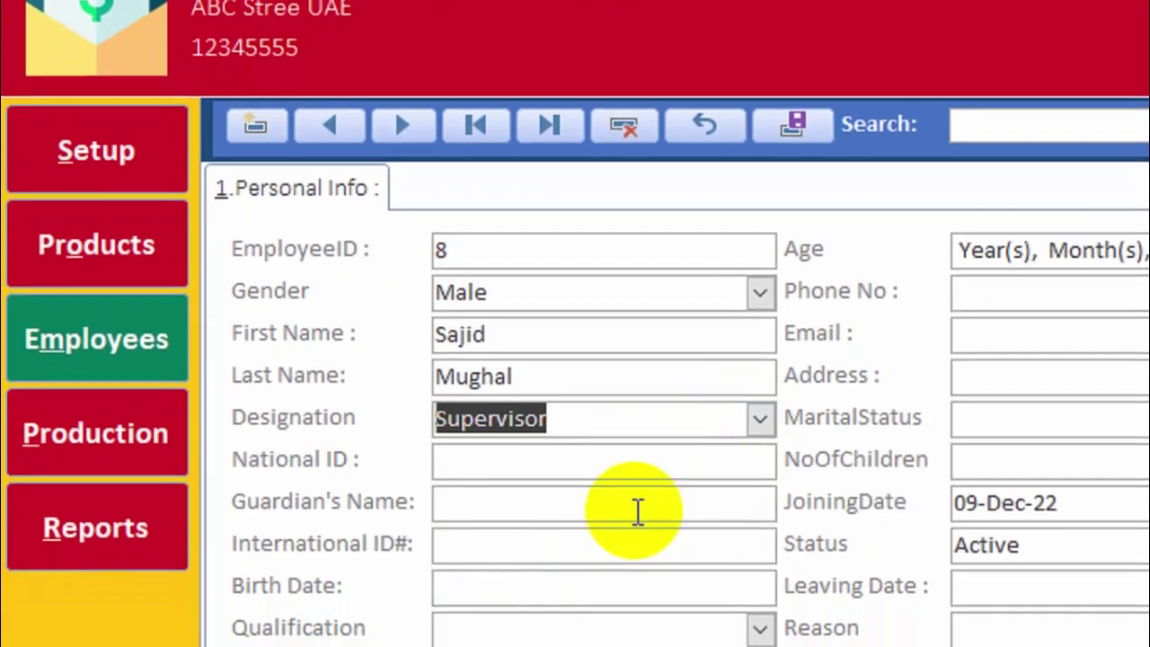
{"action": "left_click", "coordinate": [526, 519]}
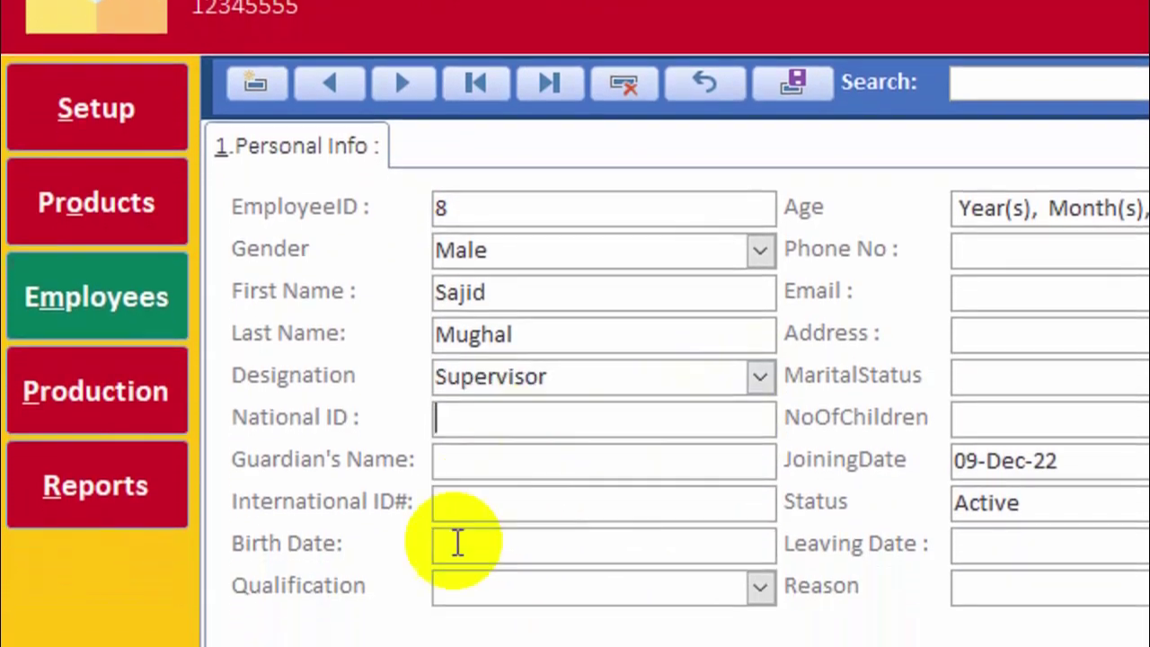
Set Qualification to Intermediate, correcting an initial Masters choice.
{"action": "left_click", "coordinate": [547, 587]}
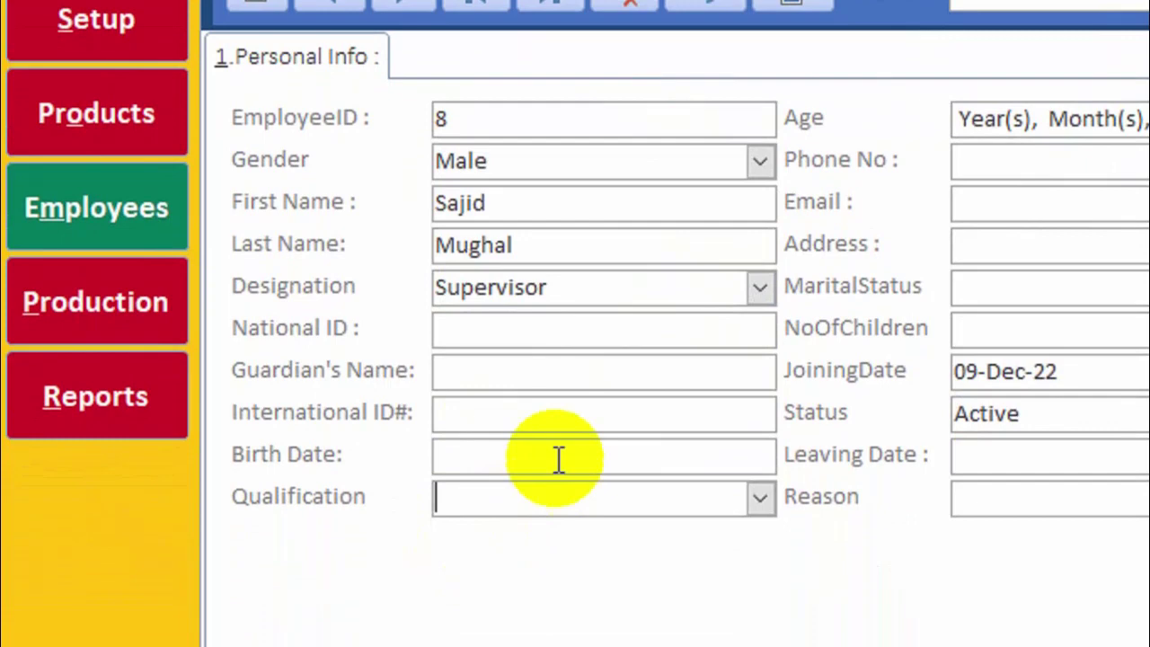
{"action": "left_click", "coordinate": [557, 545]}
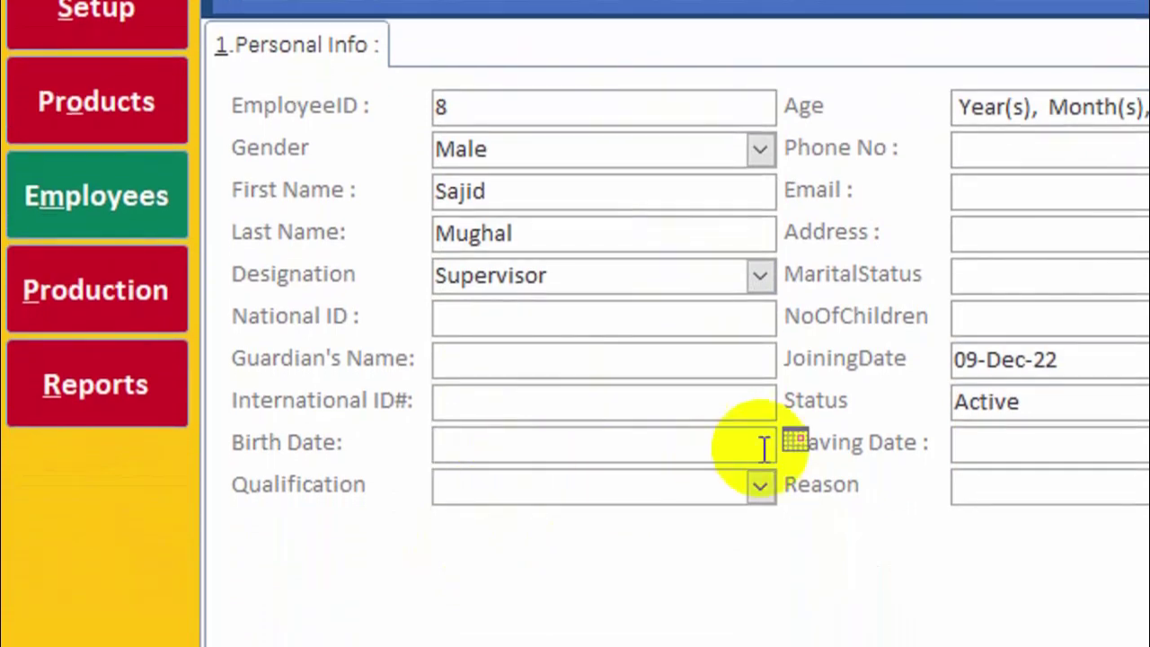
{"action": "left_click", "coordinate": [735, 487]}
{"action": "left_click", "coordinate": [760, 486]}
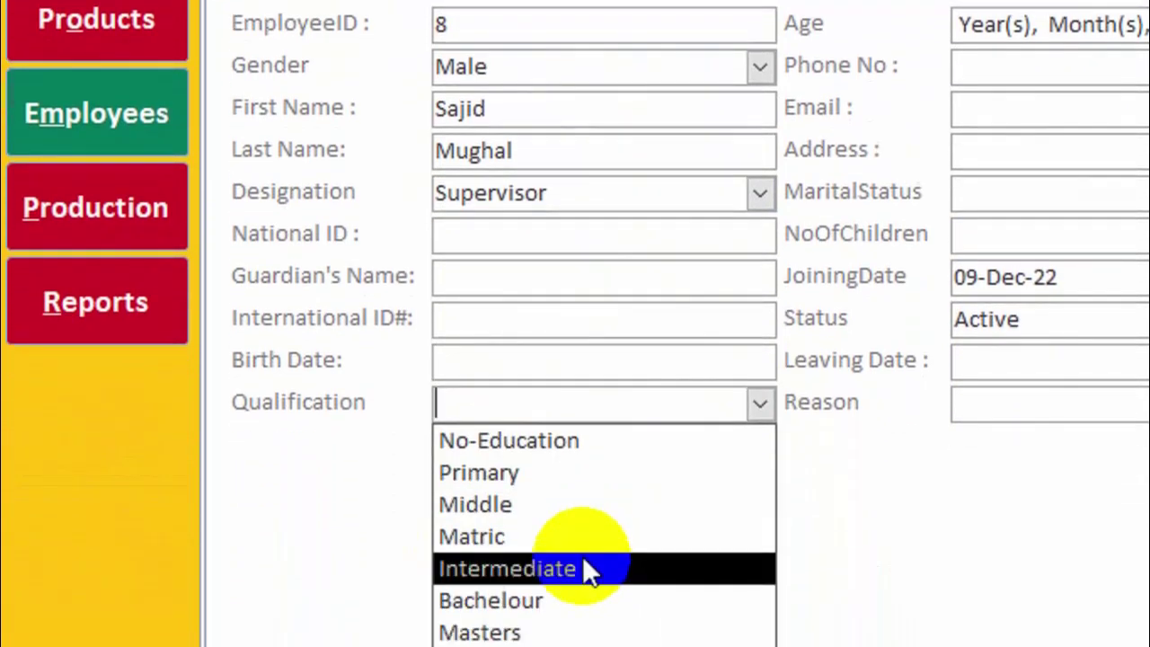
{"action": "left_click", "coordinate": [580, 545]}
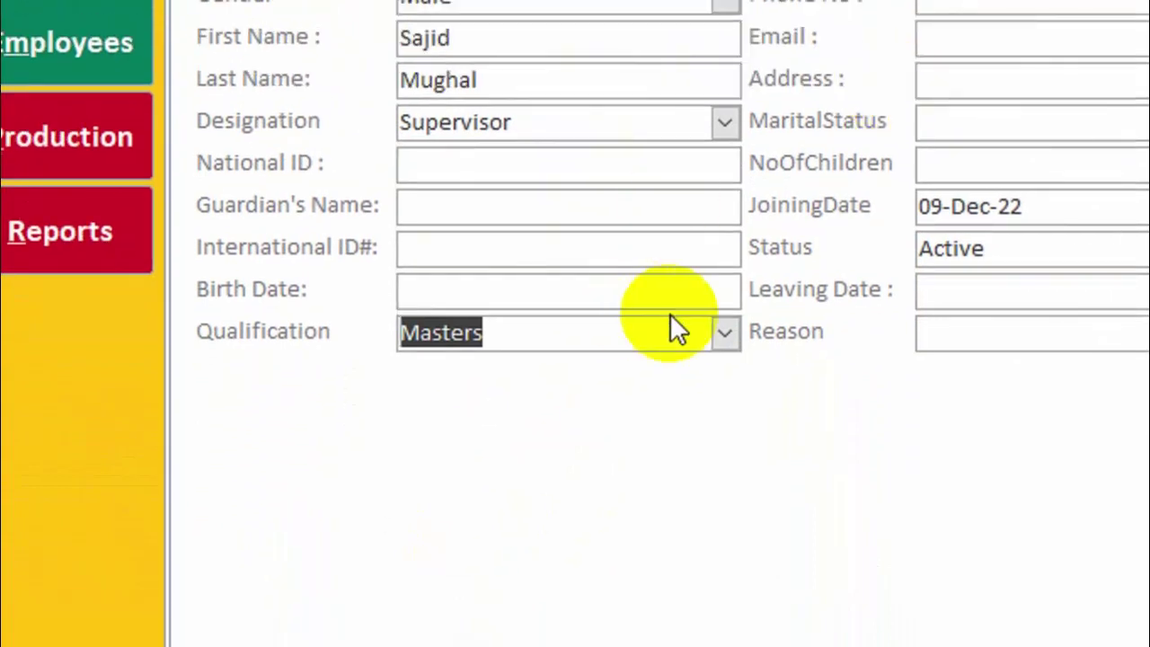
{"action": "left_click", "coordinate": [742, 286]}
{"action": "left_click", "coordinate": [725, 333]}
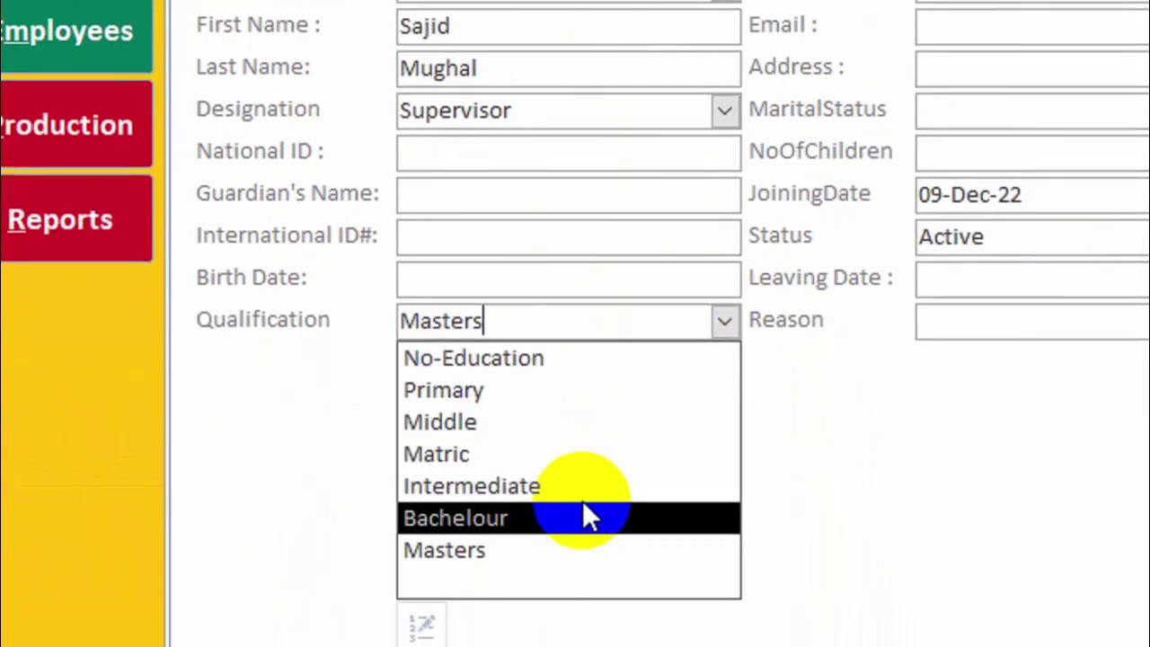
{"action": "left_click", "coordinate": [579, 501]}
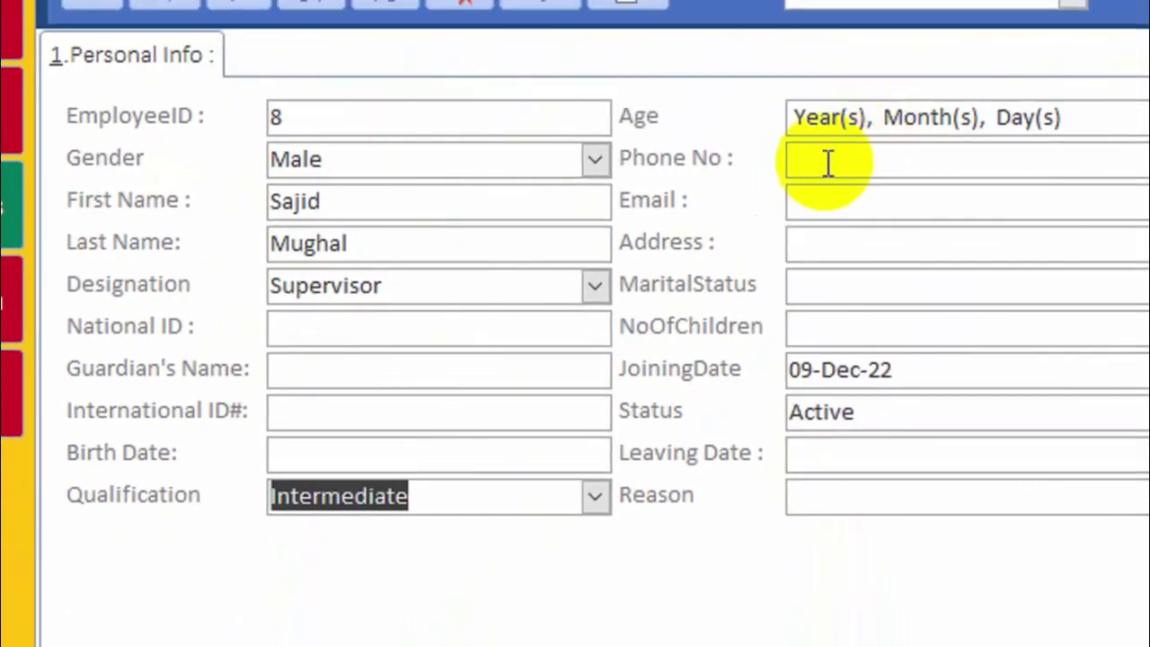
{"action": "left_click", "coordinate": [827, 163]}
Set the Birth Date to 09-Dec-90 so Age calculates as 32 years.
{"action": "left_click", "coordinate": [386, 423]}
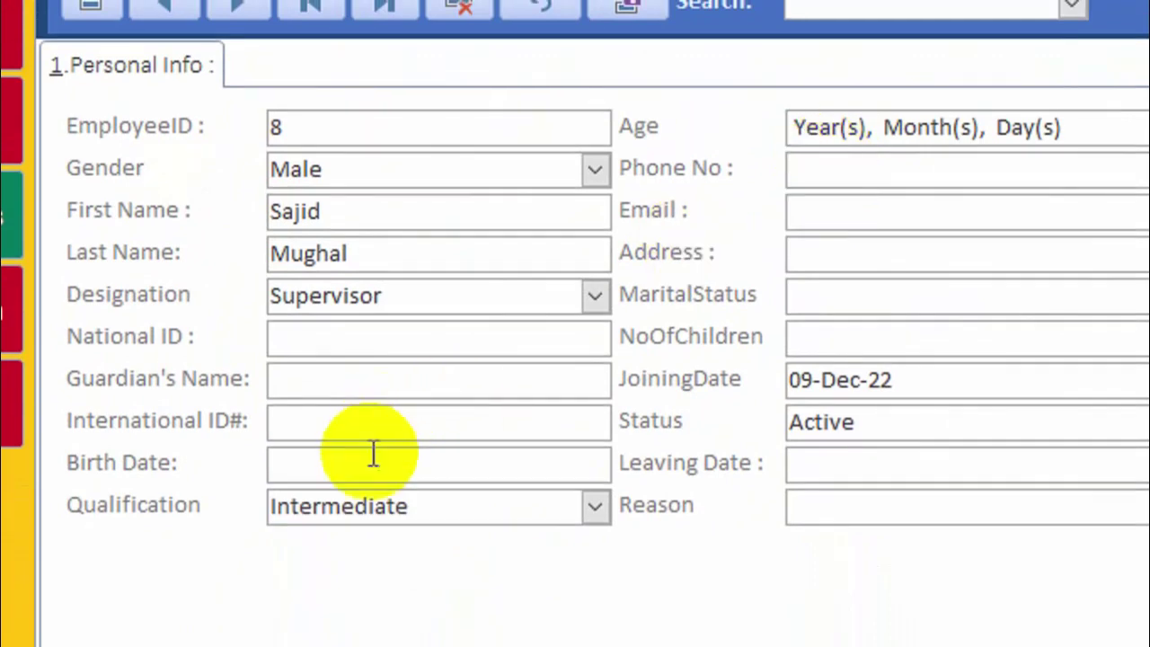
{"action": "left_click", "coordinate": [630, 461]}
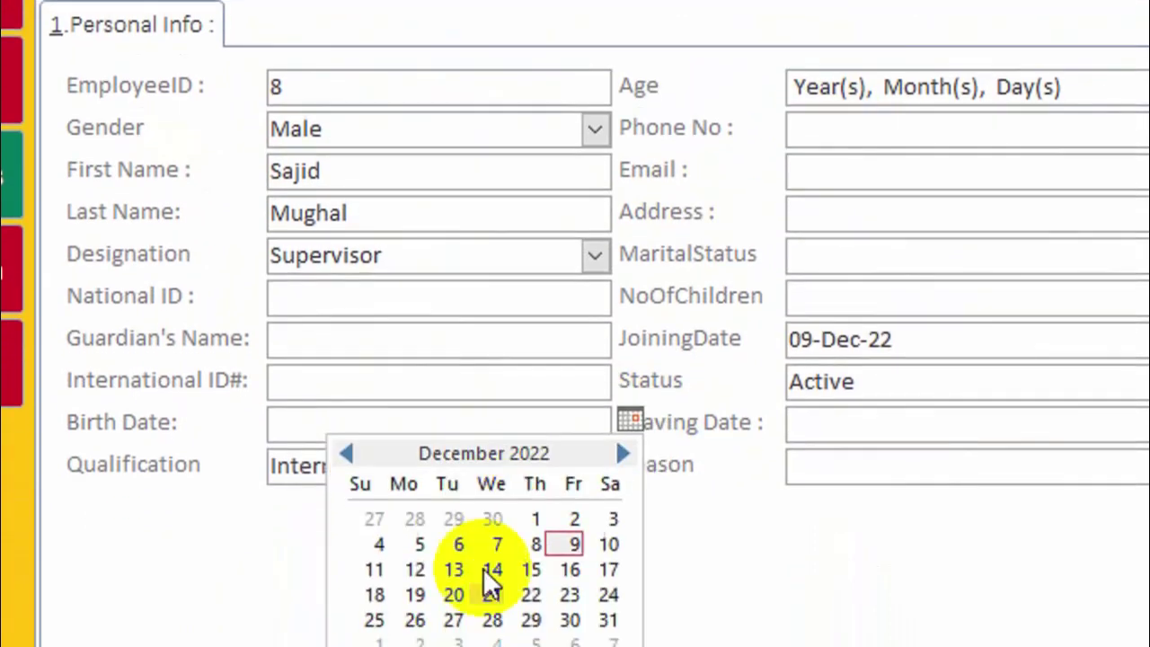
{"action": "left_click", "coordinate": [575, 485]}
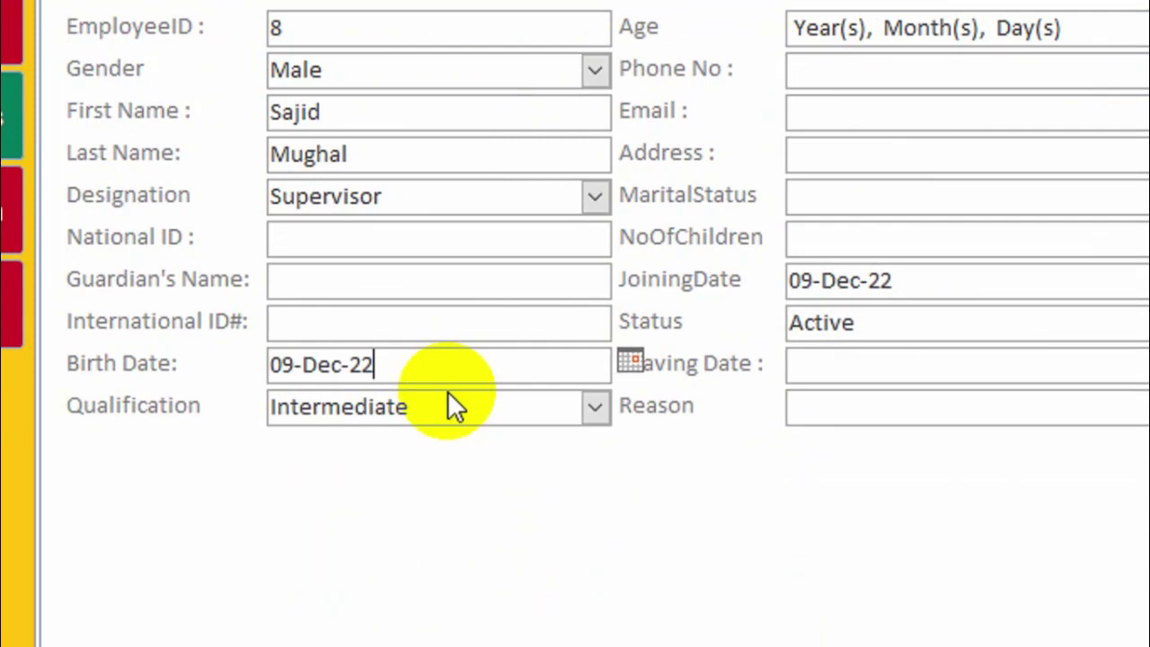
{"action": "key", "text": "BackSpace"}
{"action": "key", "text": "BackSpace"}
{"action": "type", "text": "90"}
{"action": "left_click", "coordinate": [442, 339]}
{"action": "left_click", "coordinate": [442, 368]}
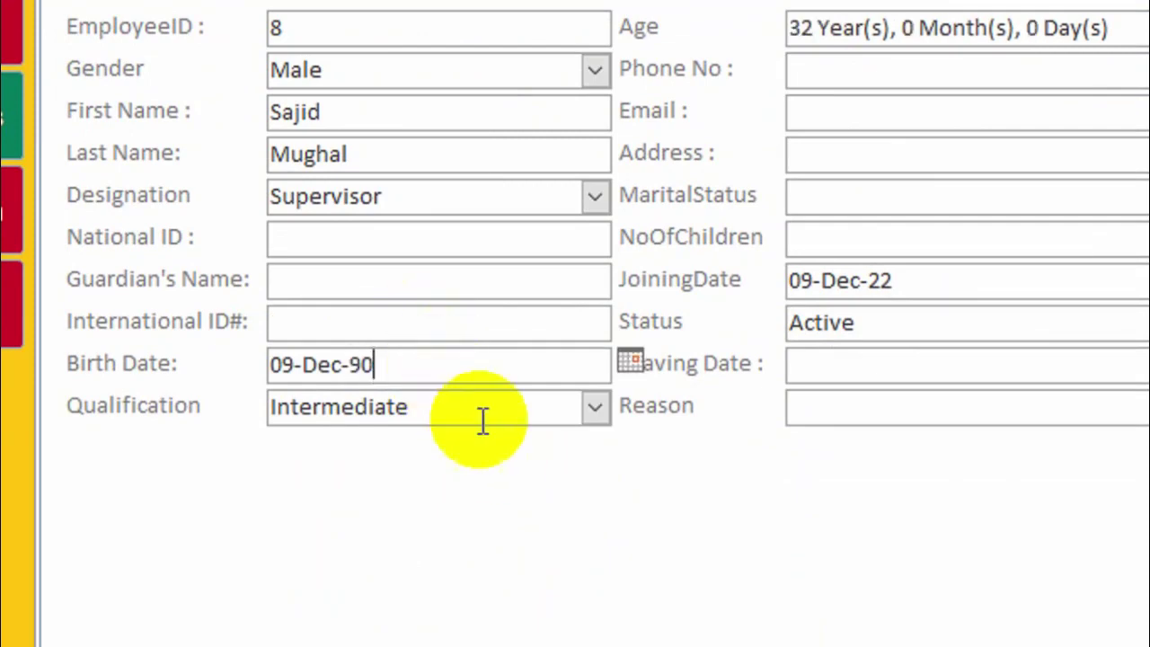
{"action": "left_click_drag", "start_coordinate": [376, 365], "coordinate": [221, 373]}
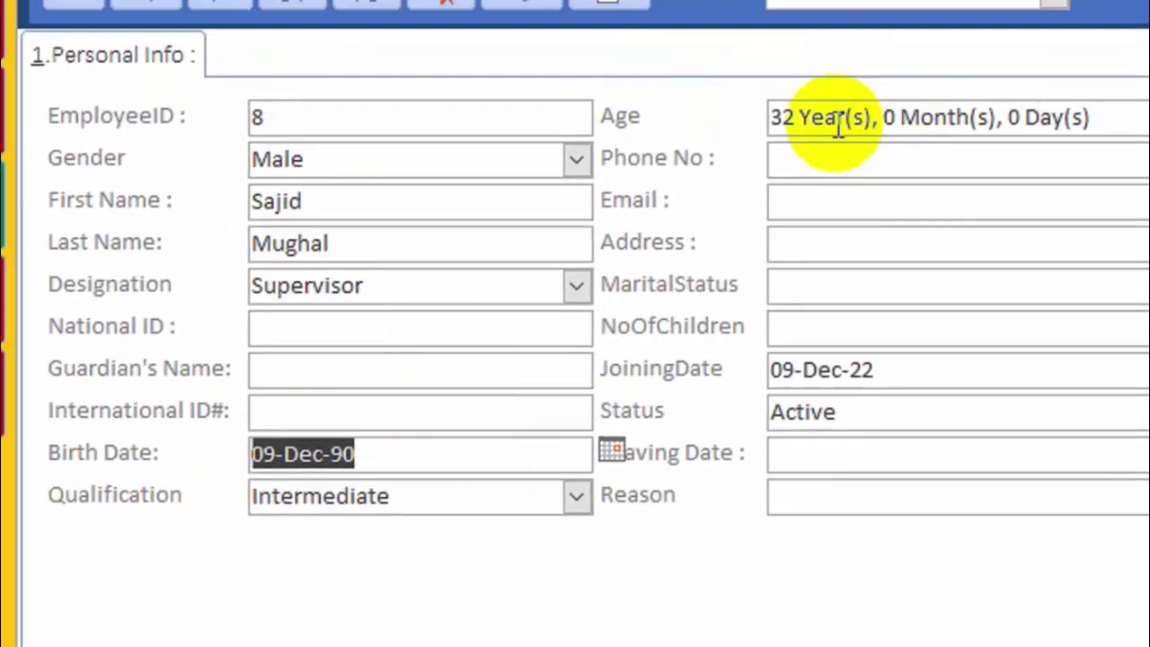
{"action": "left_click", "coordinate": [839, 124]}
{"action": "left_click_drag", "start_coordinate": [1119, 120], "coordinate": [692, 137]}
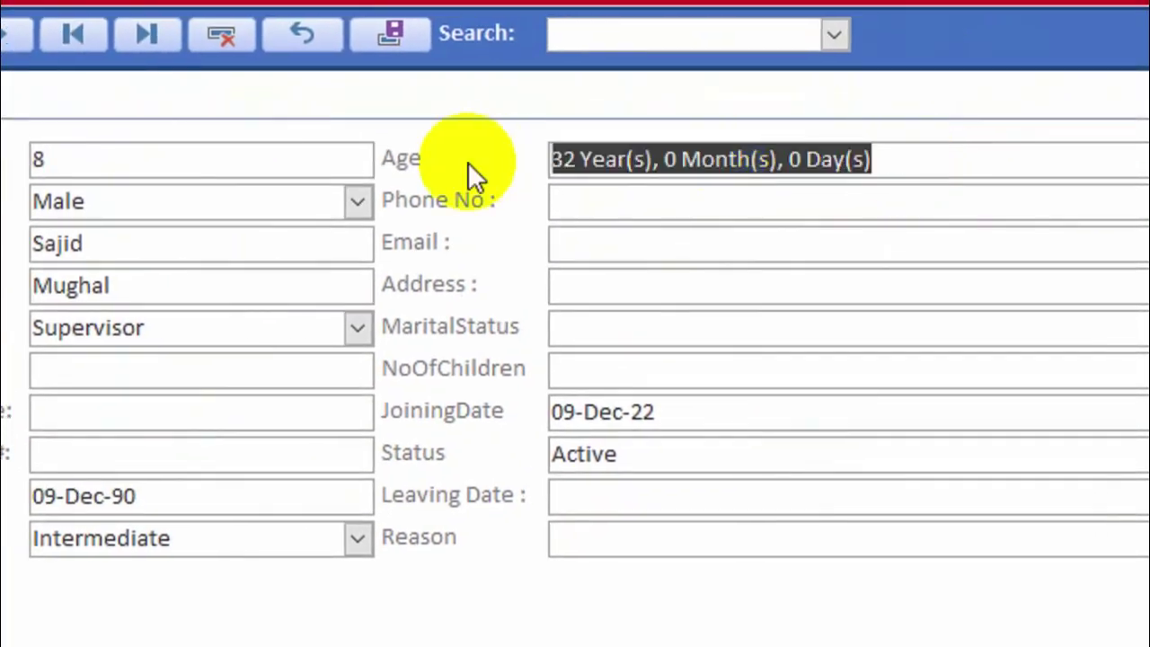
Keep the employee Status as Active.
{"action": "left_click", "coordinate": [609, 213]}
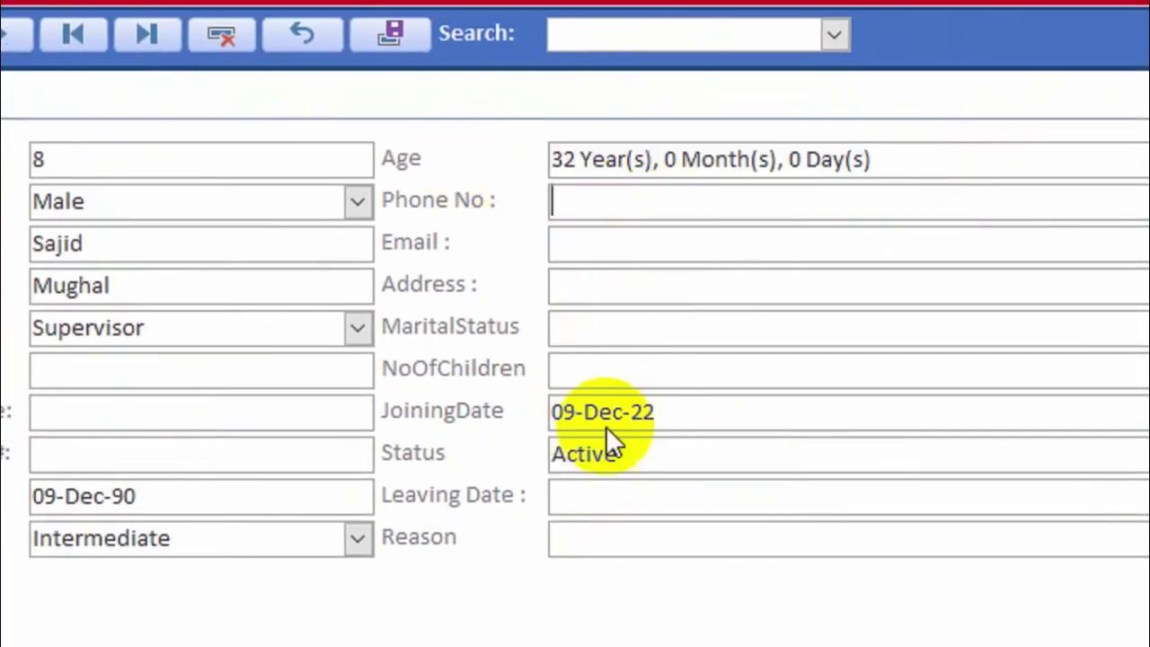
{"action": "left_click", "coordinate": [686, 453]}
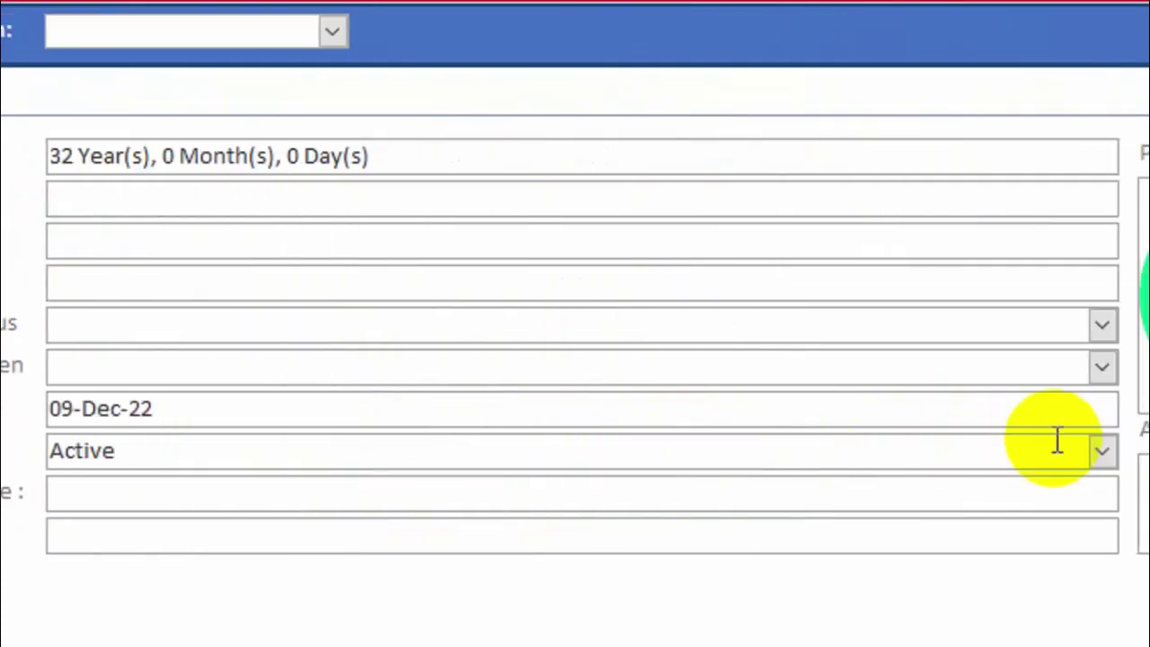
{"action": "left_click", "coordinate": [951, 452]}
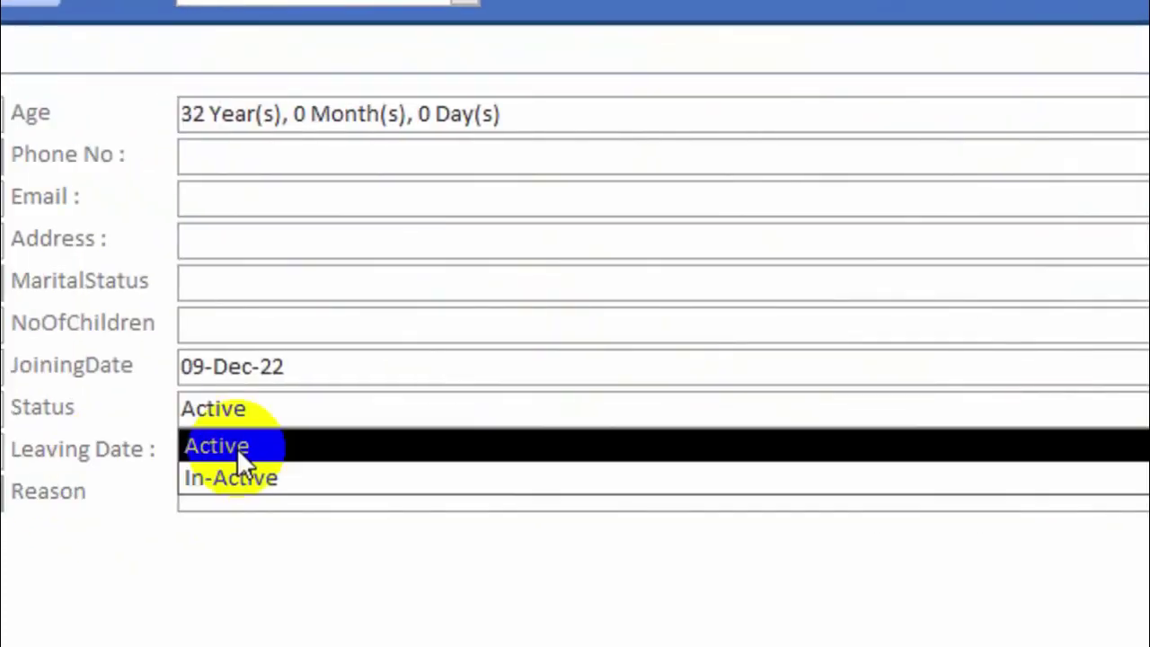
{"action": "left_click", "coordinate": [280, 446]}
{"action": "left_click", "coordinate": [423, 416]}
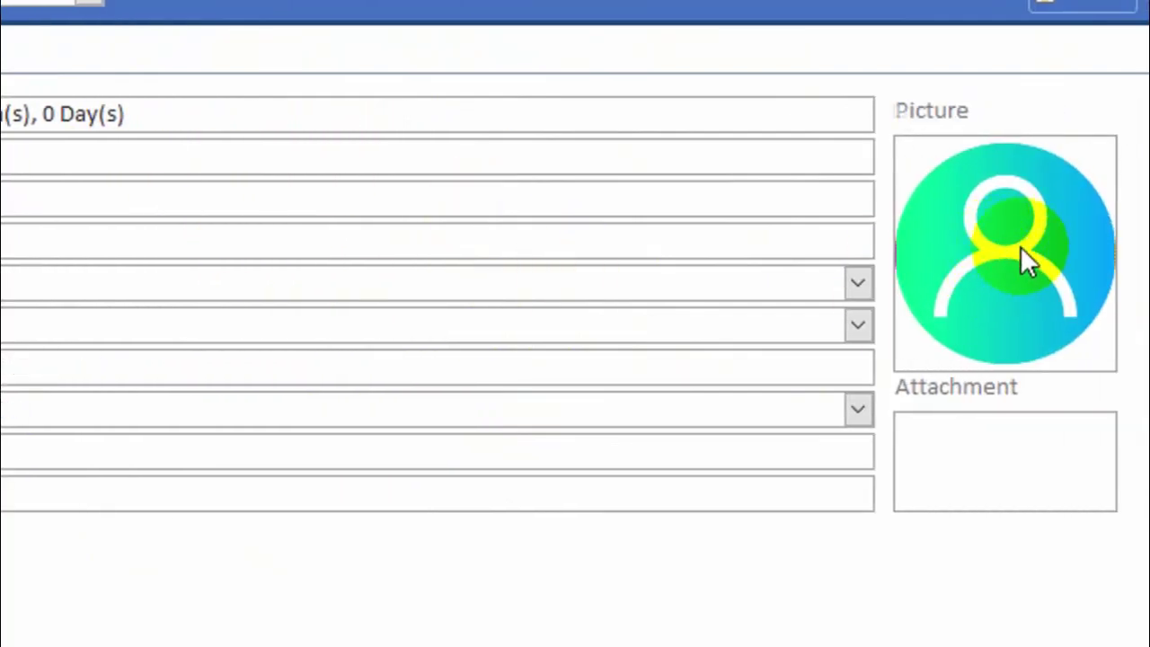
Attach the man's portrait photo from Downloads as employee 8's picture.
{"action": "double_click", "coordinate": [1017, 247]}
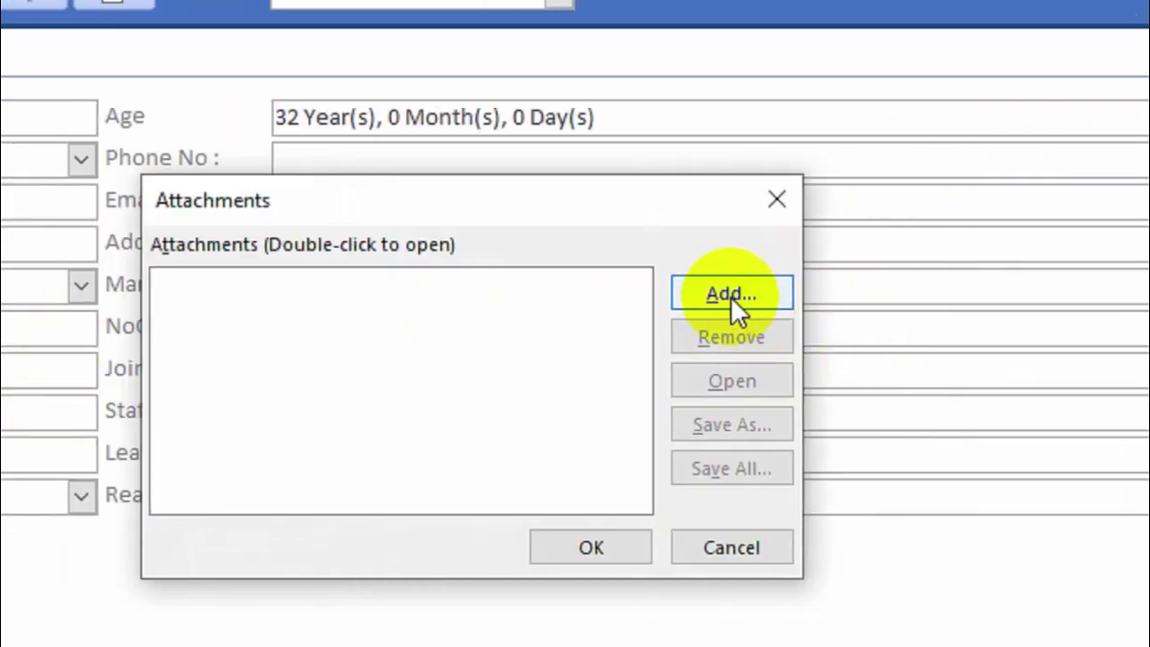
{"action": "left_click", "coordinate": [713, 293]}
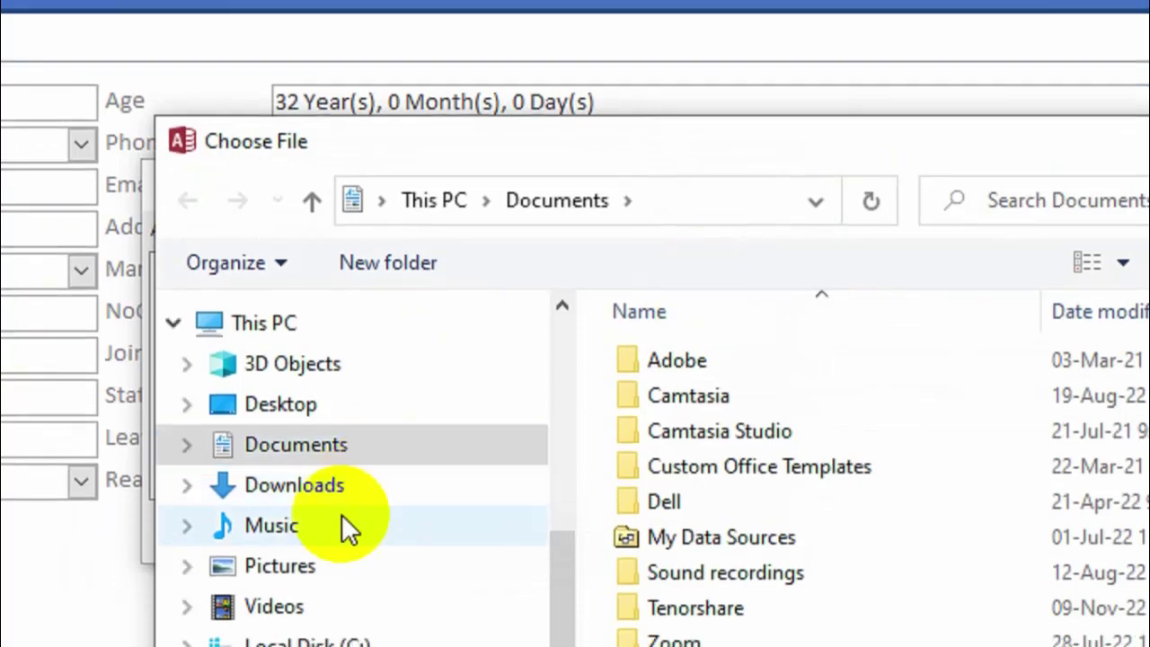
{"action": "left_click", "coordinate": [310, 500]}
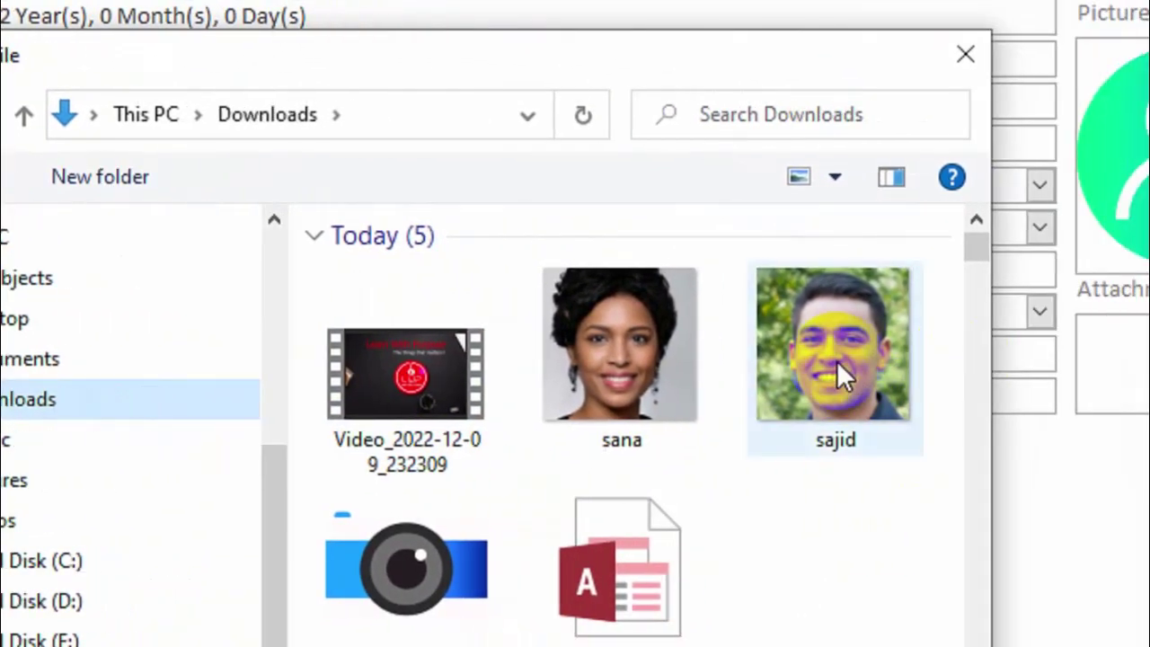
{"action": "left_click", "coordinate": [882, 362]}
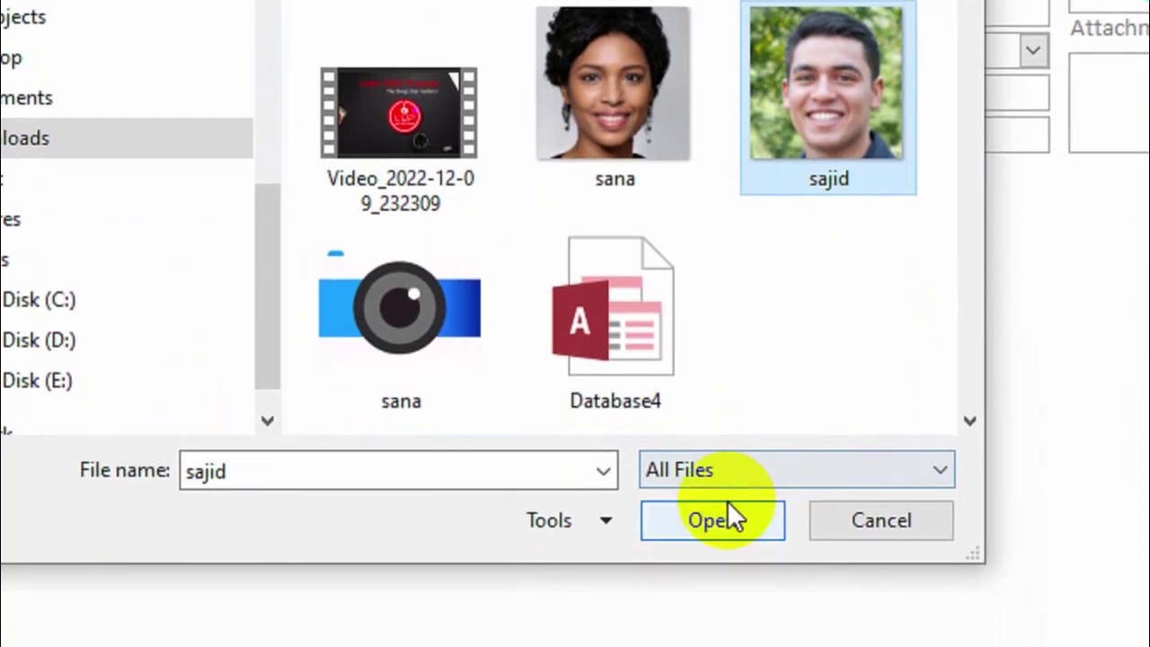
{"action": "left_click", "coordinate": [723, 552]}
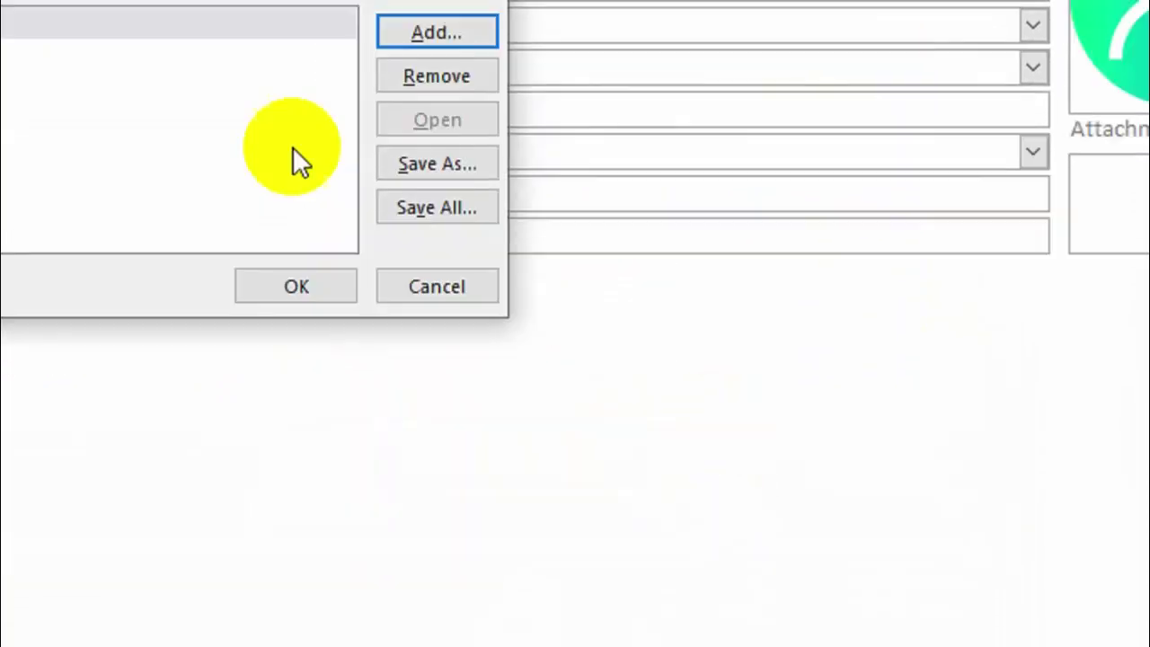
{"action": "left_click", "coordinate": [299, 287]}
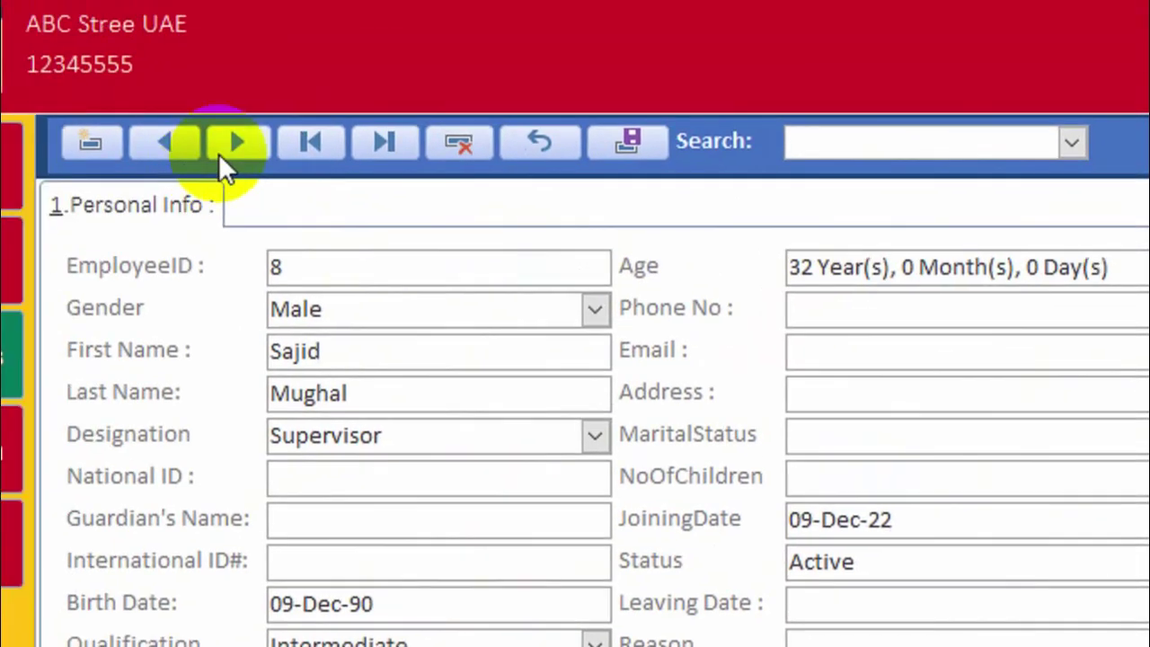
Load employee 8 from the search list, cancel its deletion, then jump to the first and last records.
{"action": "left_click", "coordinate": [114, 120]}
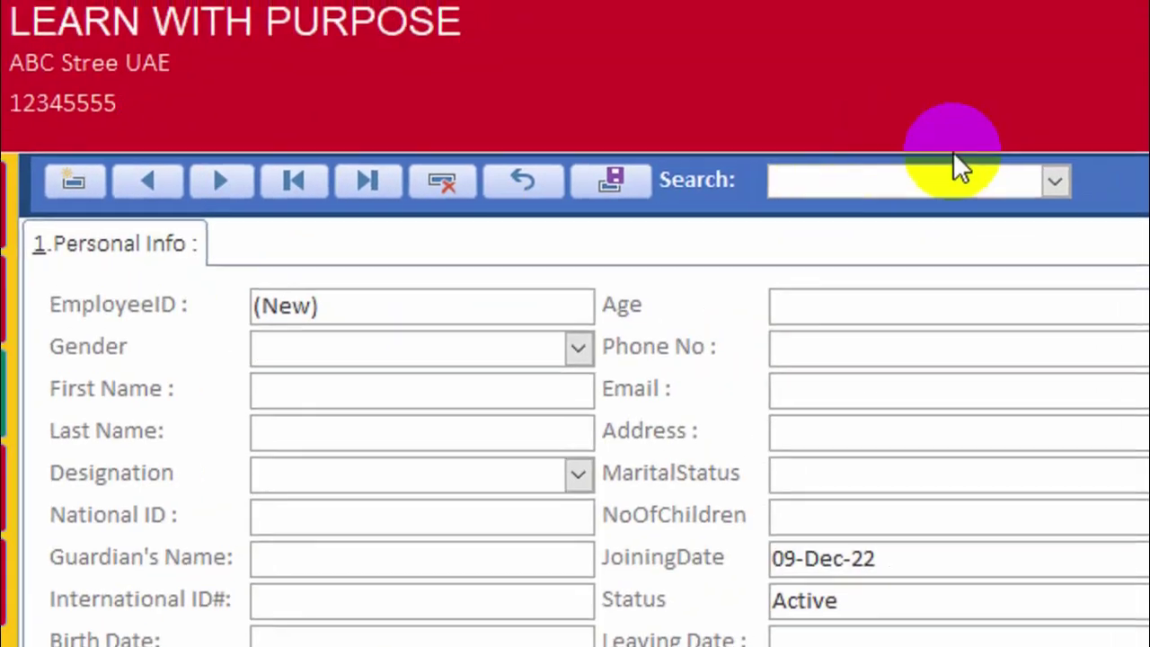
{"action": "left_click", "coordinate": [935, 193]}
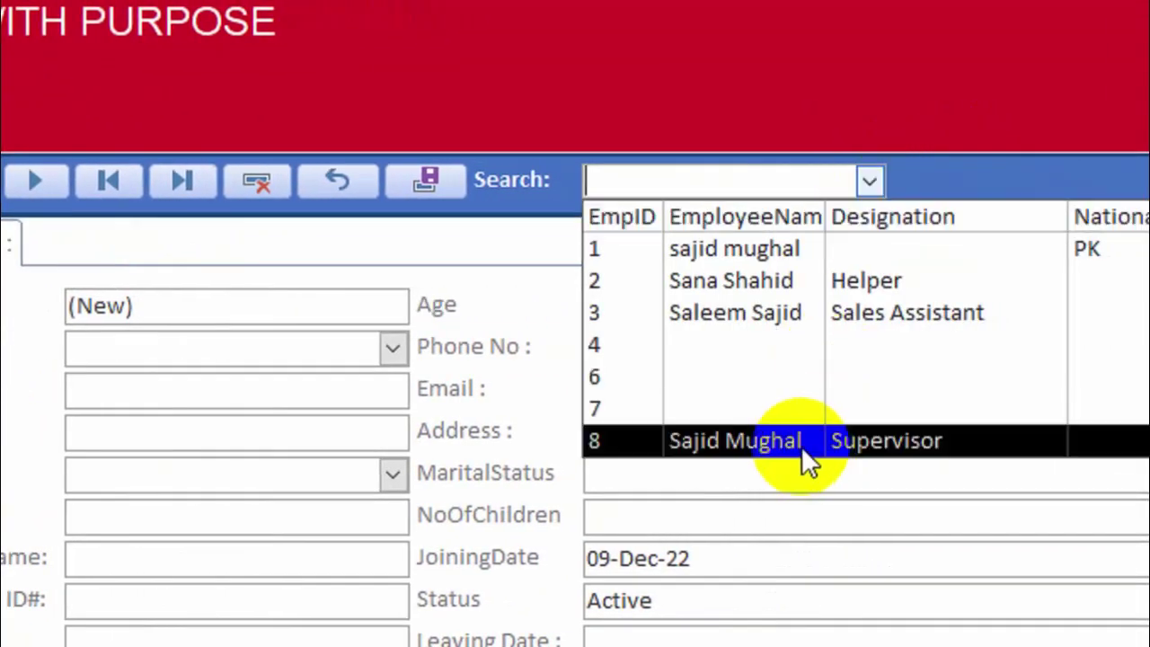
{"action": "left_click", "coordinate": [801, 445]}
{"action": "left_click", "coordinate": [254, 181]}
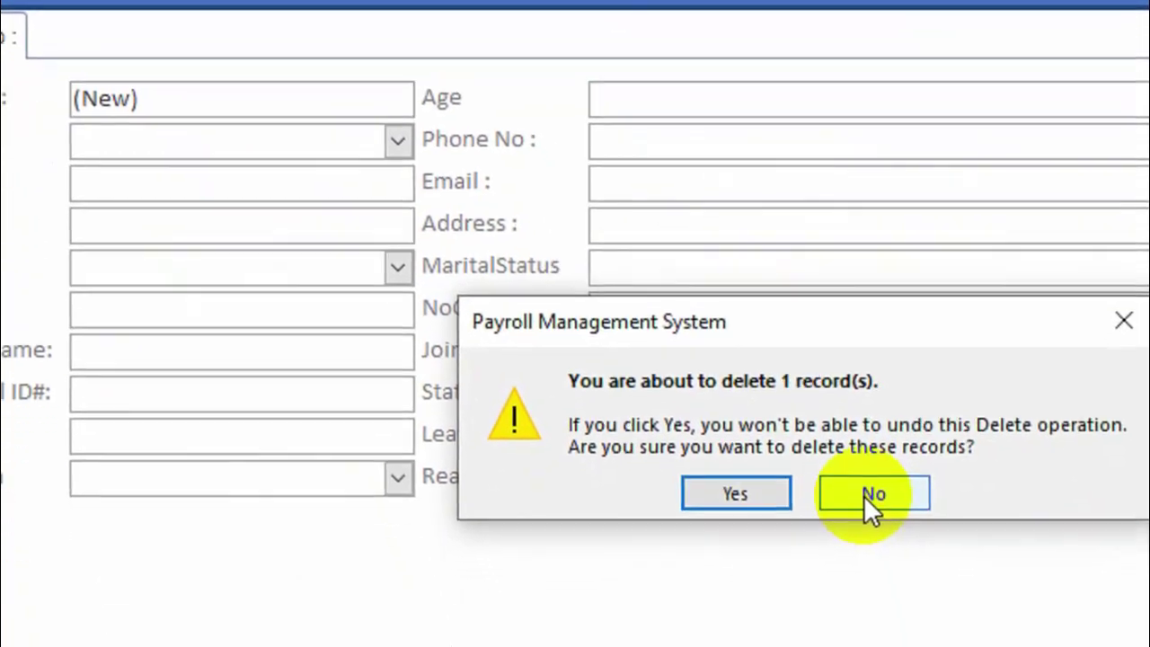
{"action": "left_click", "coordinate": [891, 537]}
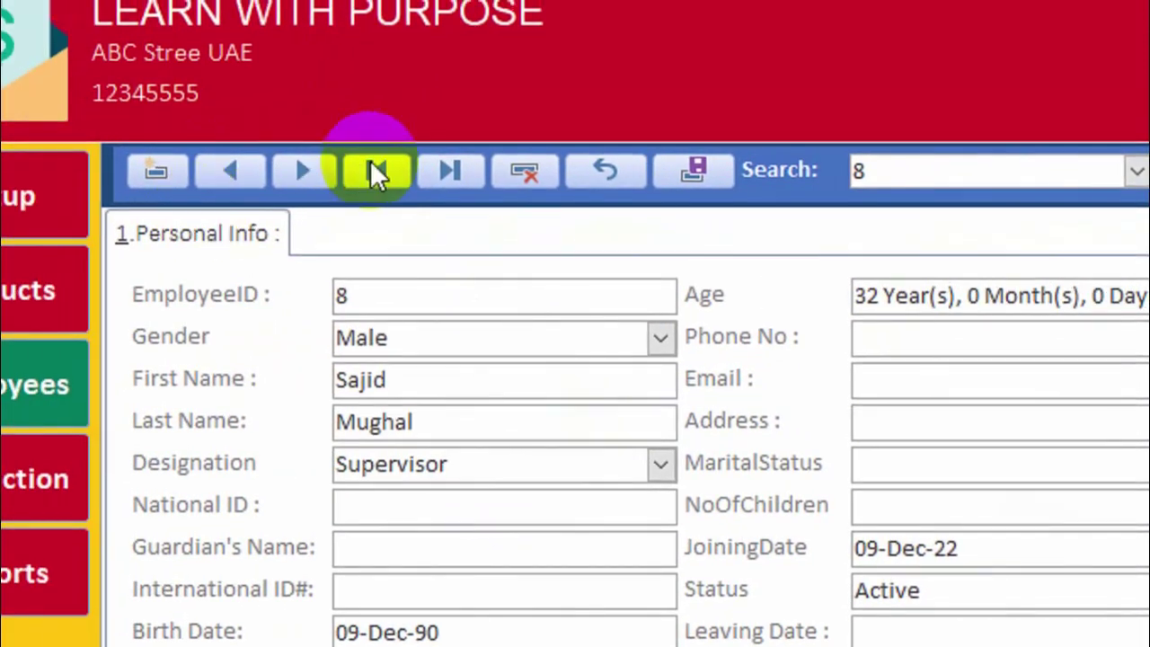
{"action": "left_click", "coordinate": [122, 154]}
{"action": "left_click", "coordinate": [453, 171]}
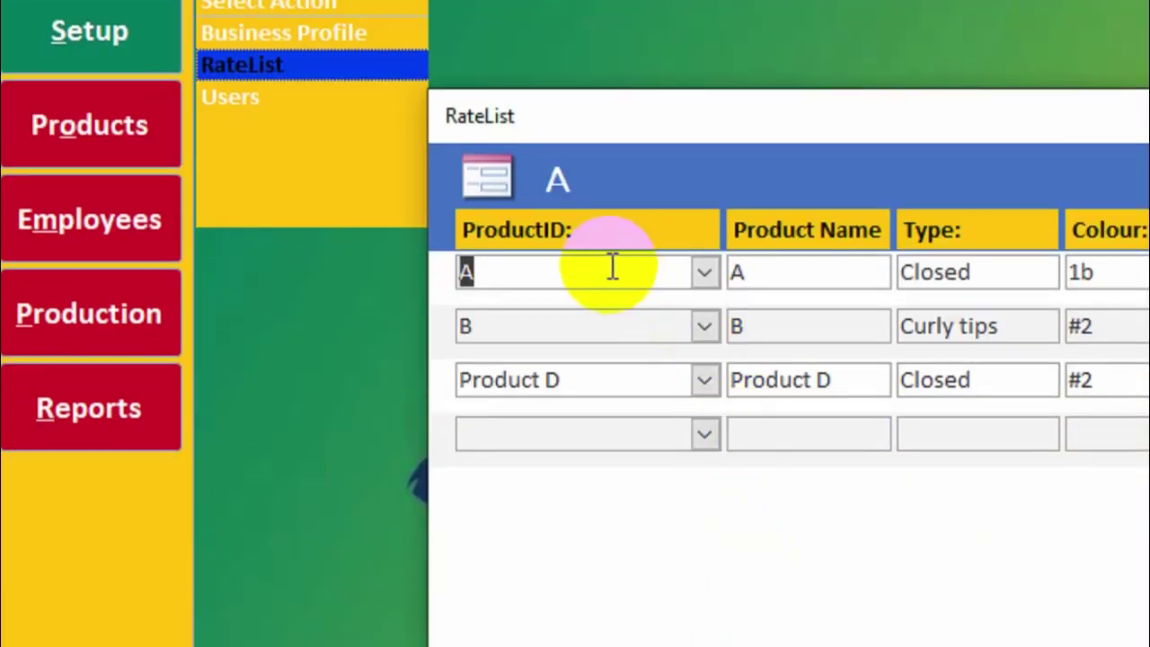
Look over the existing rate rows for products A, B and Product D.
{"action": "left_click", "coordinate": [576, 530]}
{"action": "left_click", "coordinate": [592, 383]}
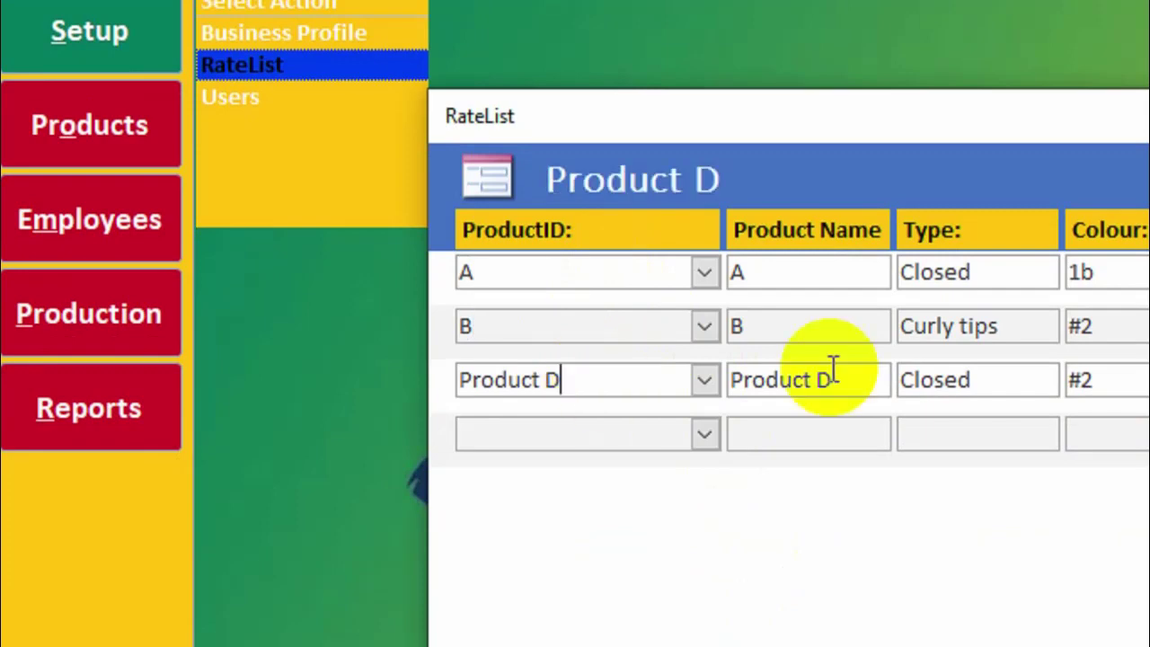
{"action": "left_click", "coordinate": [800, 315]}
{"action": "left_click", "coordinate": [800, 274]}
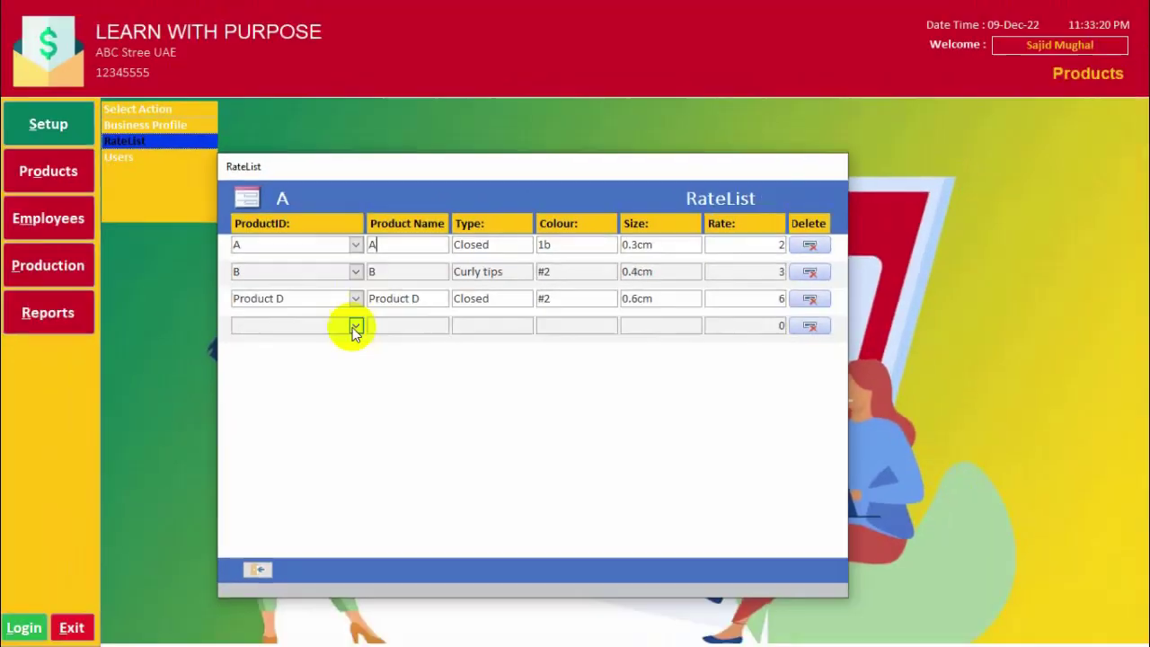
Add a new RateList row for T-Shirt with rate 10 and close the form.
{"action": "left_click", "coordinate": [269, 435]}
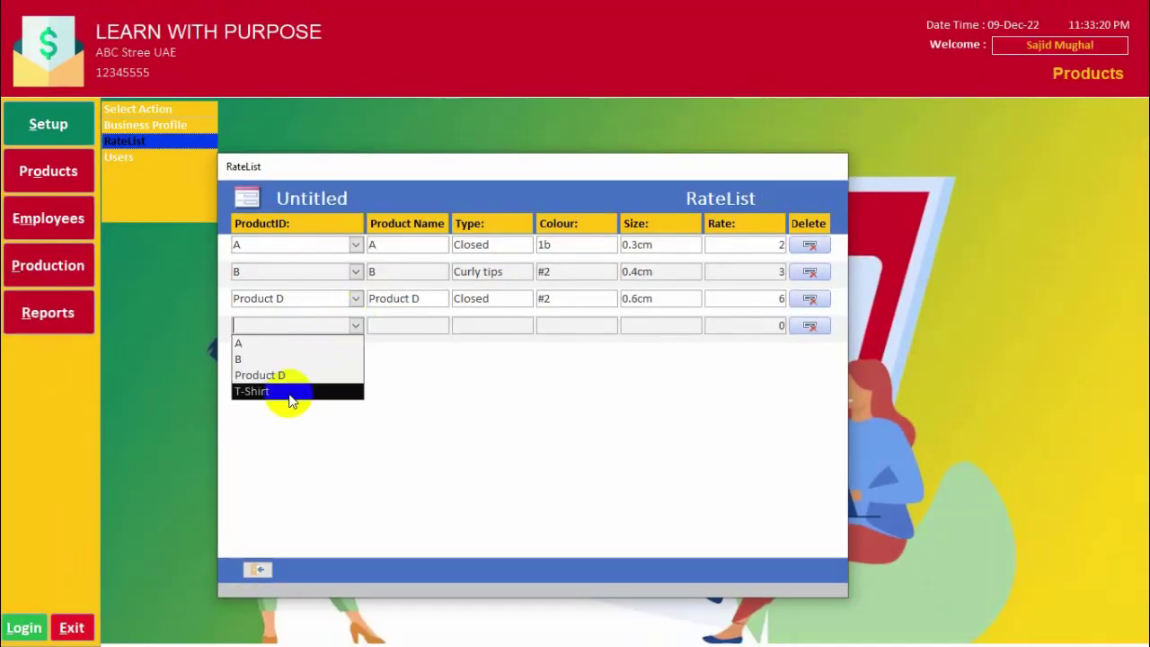
{"action": "left_click", "coordinate": [290, 392]}
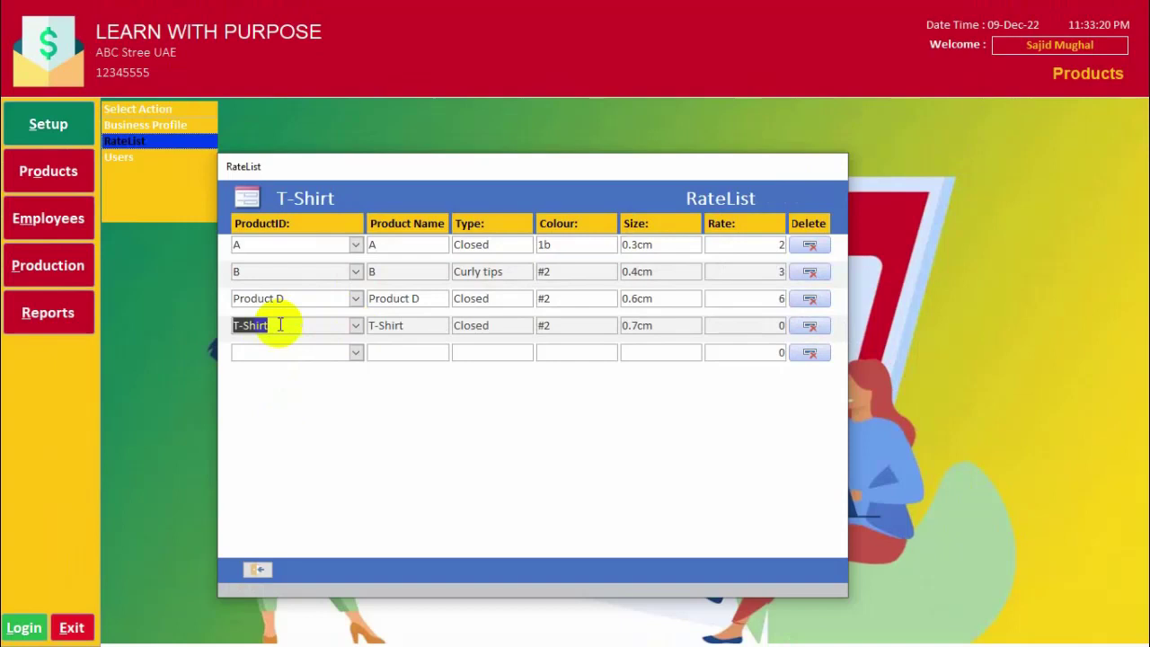
{"action": "key", "text": "Tab"}
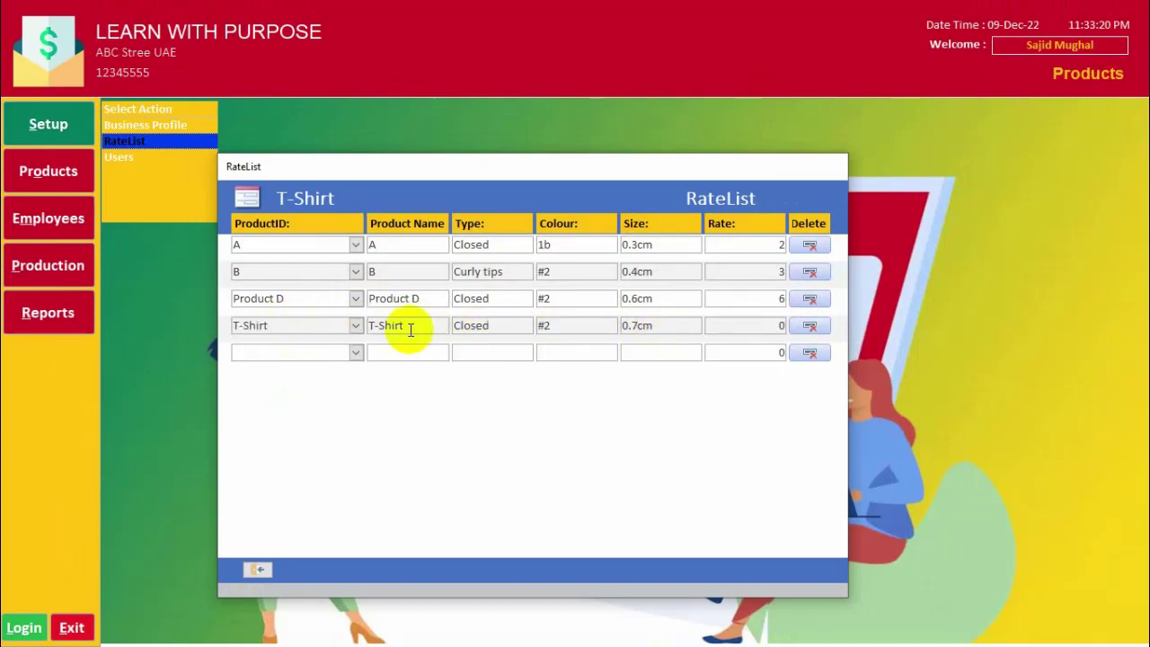
{"action": "left_click", "coordinate": [508, 325]}
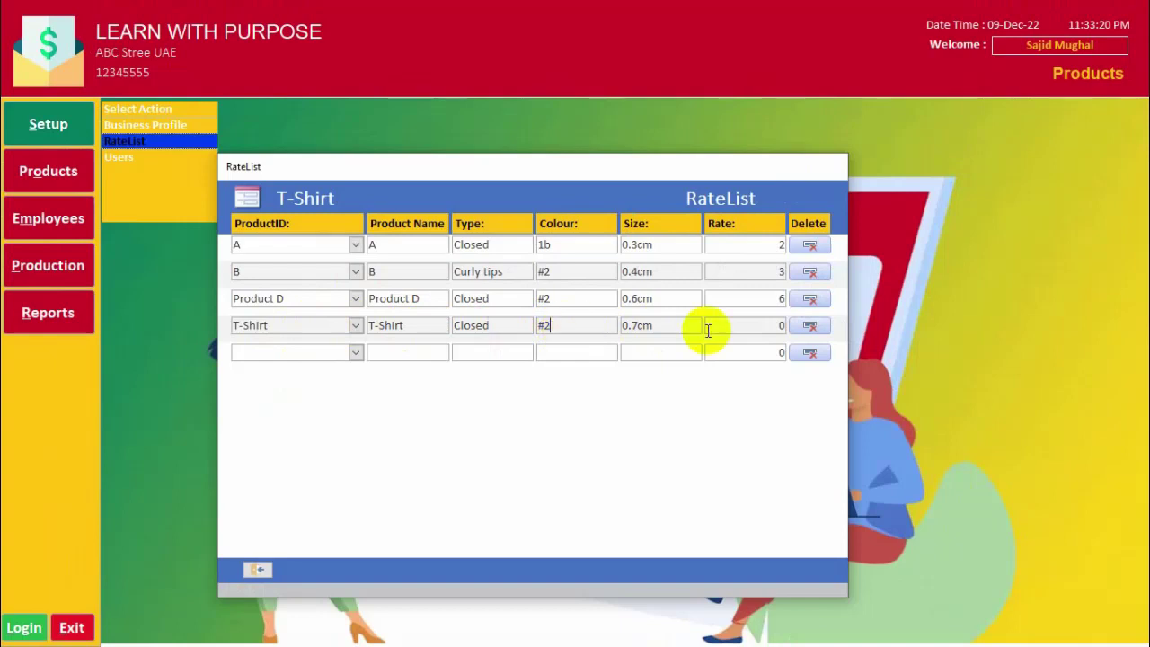
{"action": "left_click", "coordinate": [762, 324]}
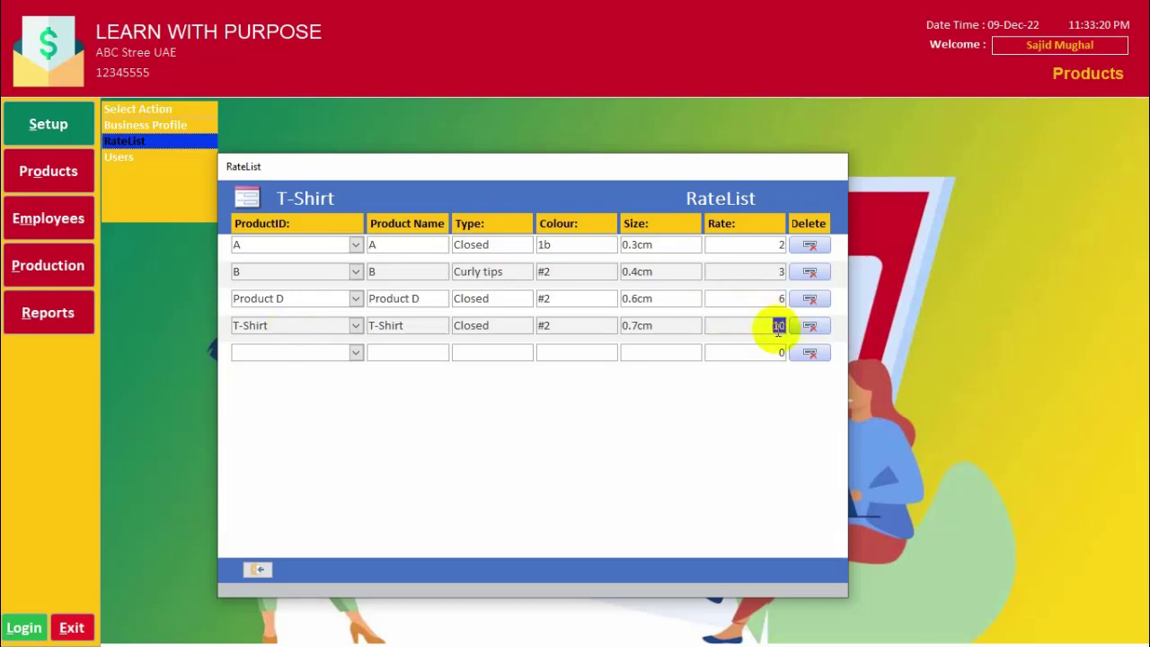
{"action": "left_click", "coordinate": [256, 571]}
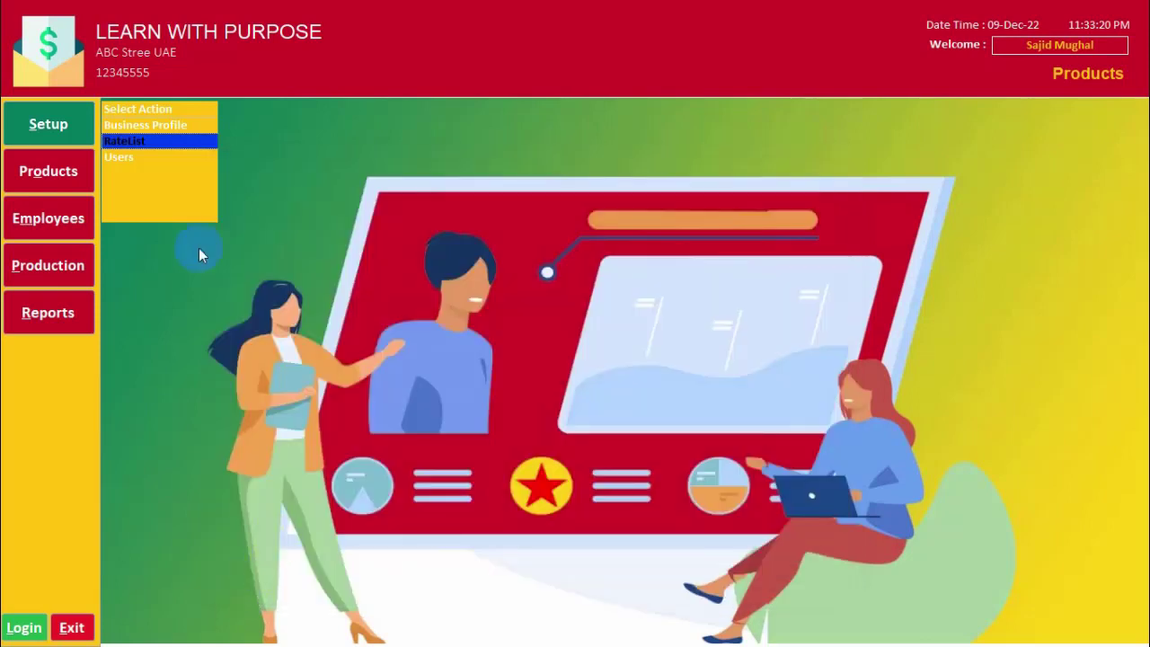
Start a new Daily Production entry dated 10-Dec-22.
{"action": "left_click", "coordinate": [51, 266]}
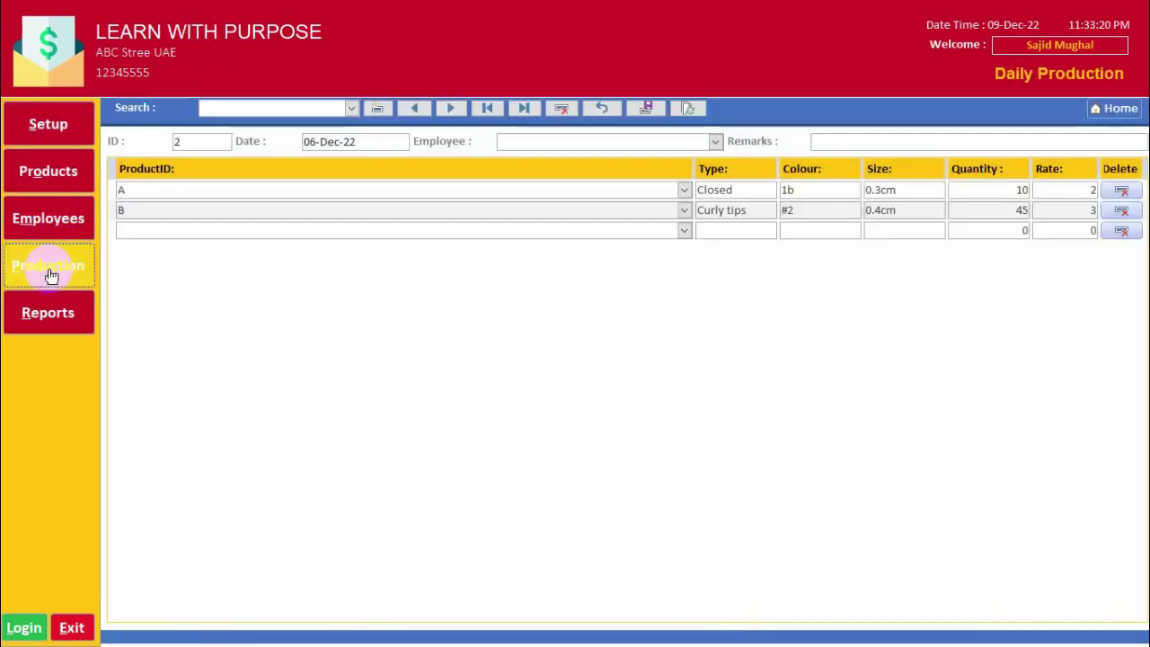
{"action": "left_click", "coordinate": [379, 109]}
{"action": "left_click", "coordinate": [339, 141]}
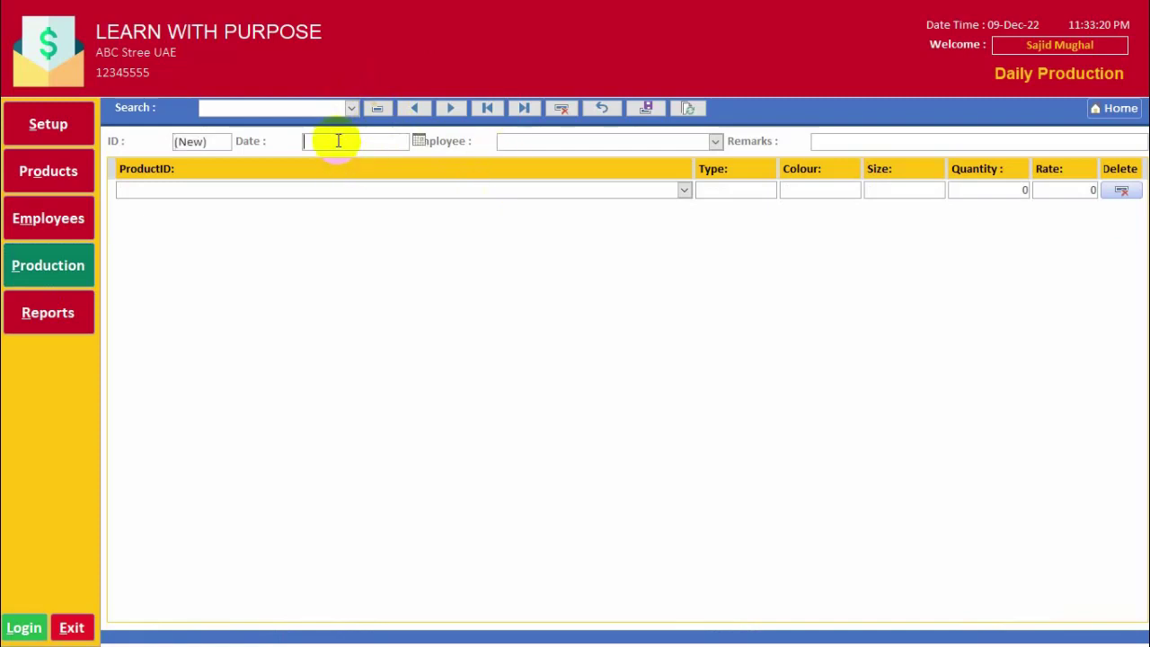
{"action": "left_click", "coordinate": [420, 141]}
{"action": "left_click", "coordinate": [390, 204]}
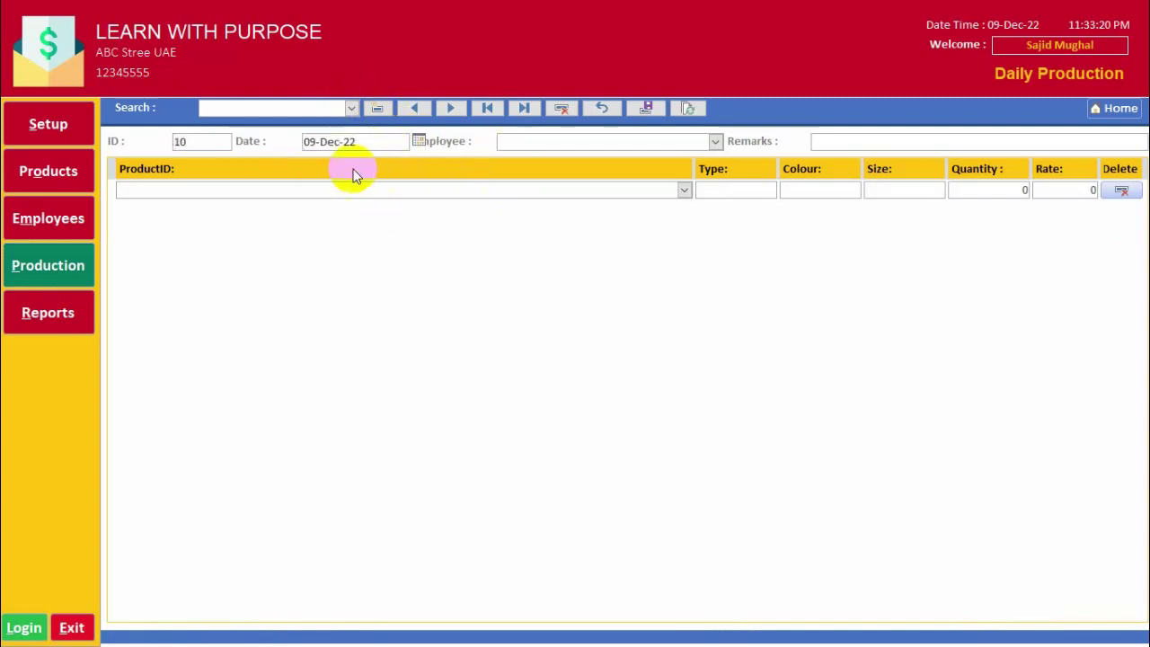
{"action": "left_click", "coordinate": [419, 142]}
{"action": "left_click", "coordinate": [409, 203]}
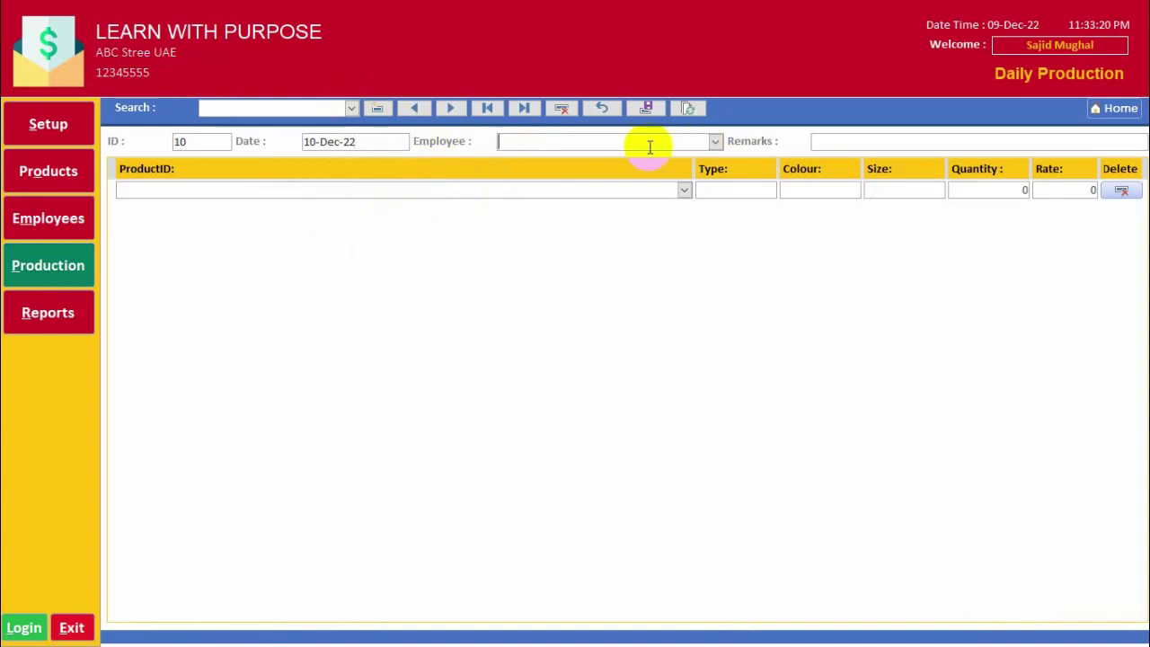
Assign the entry to the Supervisor and add product A (quantity 10) and product B (quantity 5).
{"action": "left_click", "coordinate": [716, 142]}
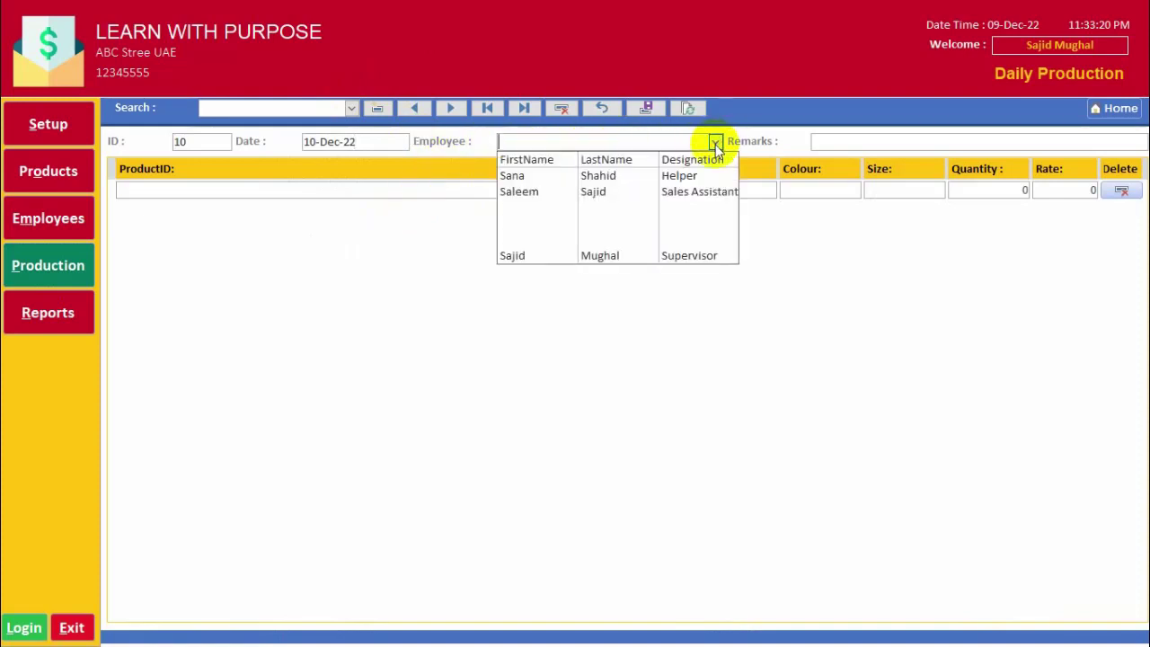
{"action": "left_click", "coordinate": [632, 259]}
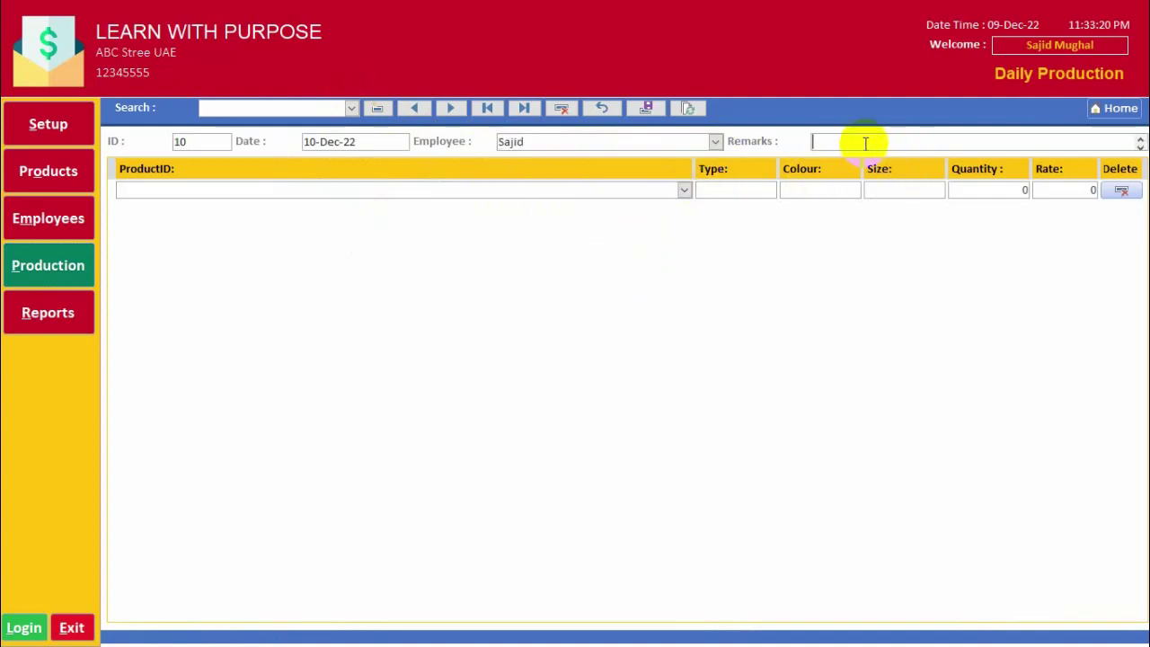
{"action": "left_click", "coordinate": [657, 141]}
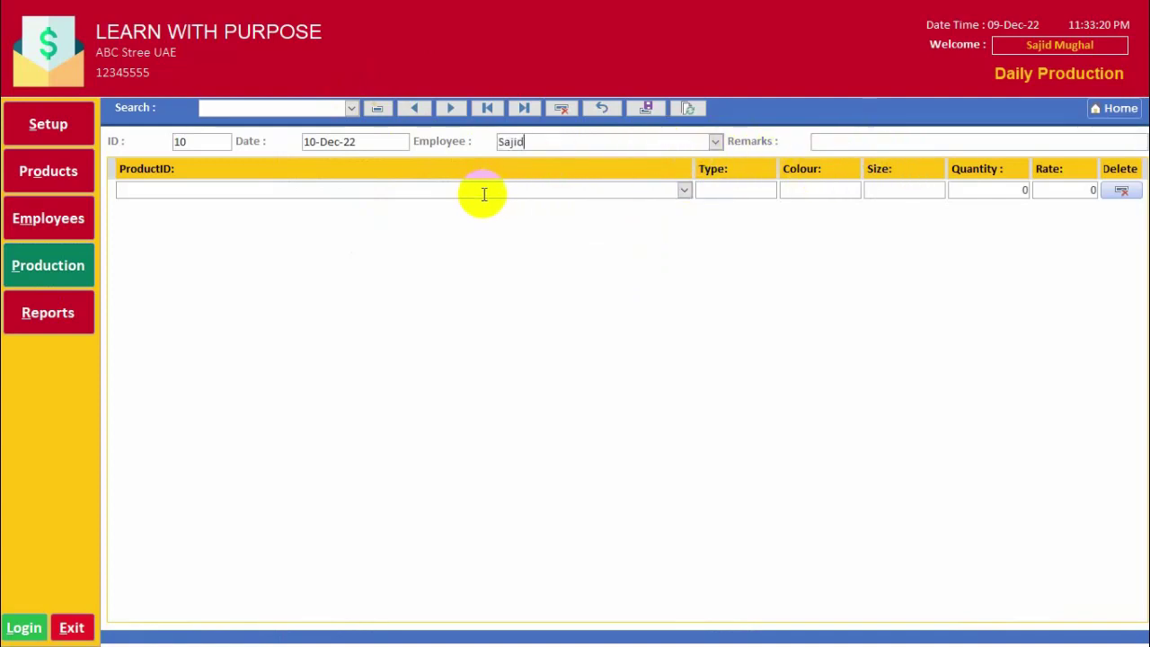
{"action": "left_click", "coordinate": [685, 190]}
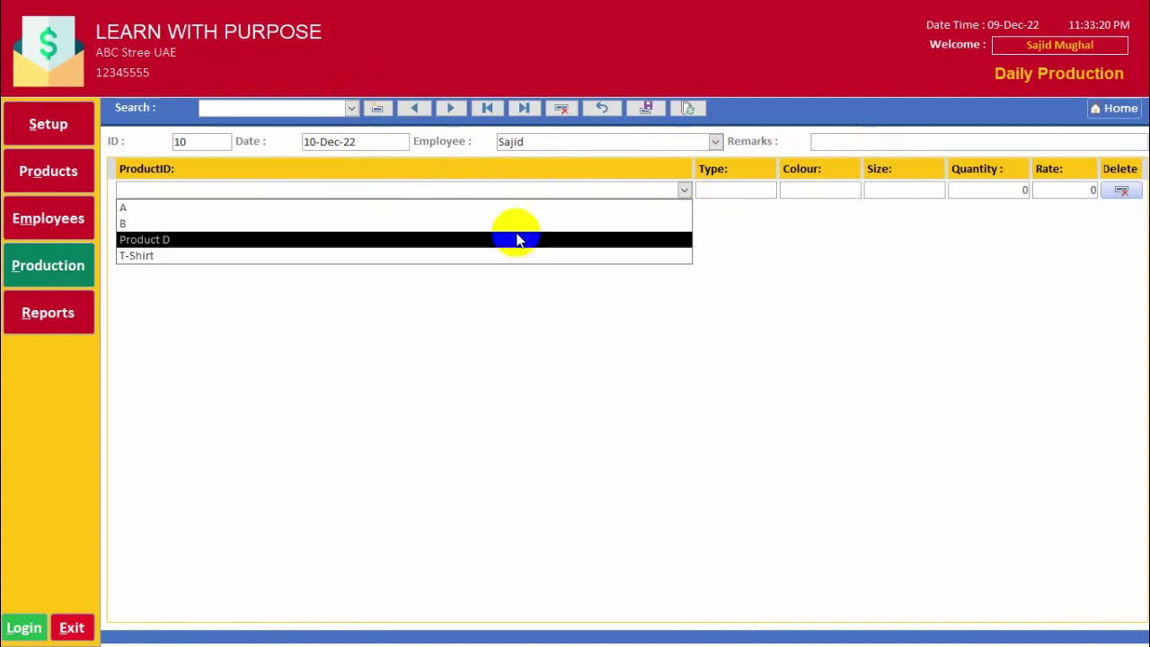
{"action": "left_click", "coordinate": [513, 209]}
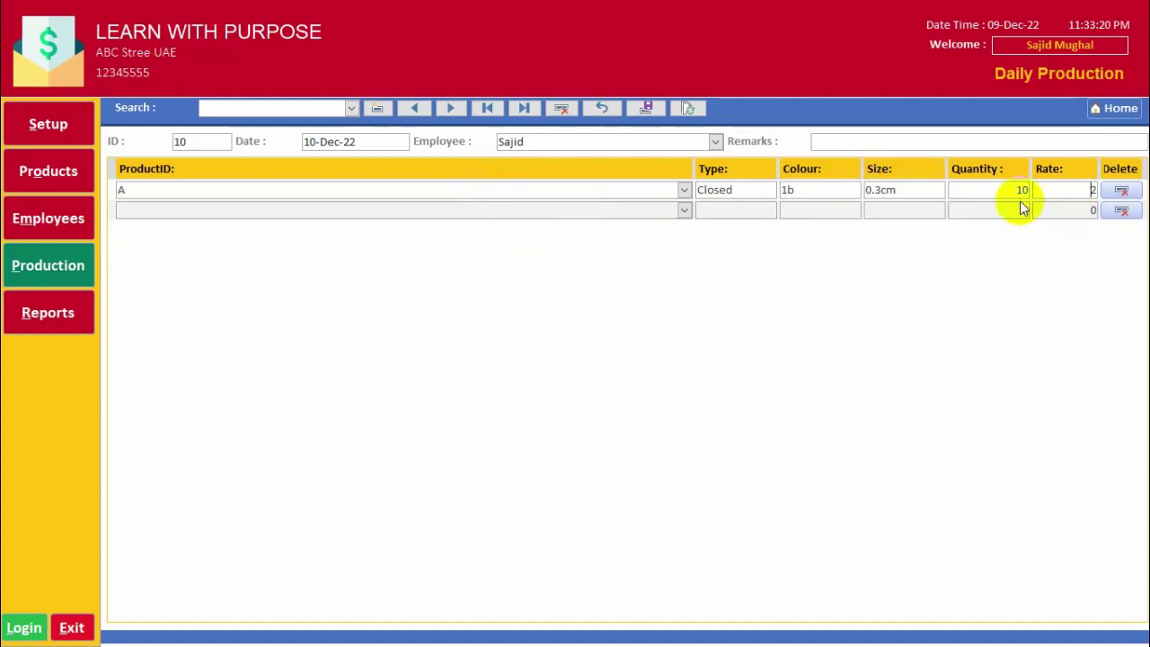
{"action": "left_click", "coordinate": [686, 208]}
{"action": "left_click", "coordinate": [557, 243]}
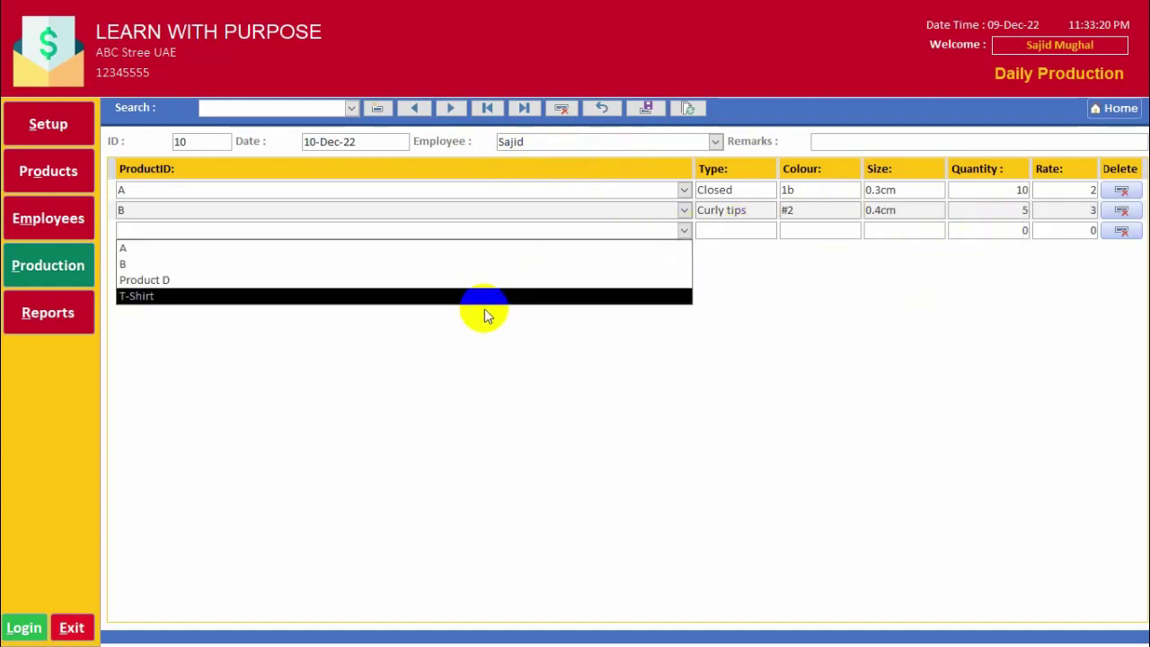
Add a third line for T-Shirt, quantity 100 at rate 10, and save entry 10.
{"action": "left_click", "coordinate": [486, 316]}
{"action": "left_click", "coordinate": [684, 230]}
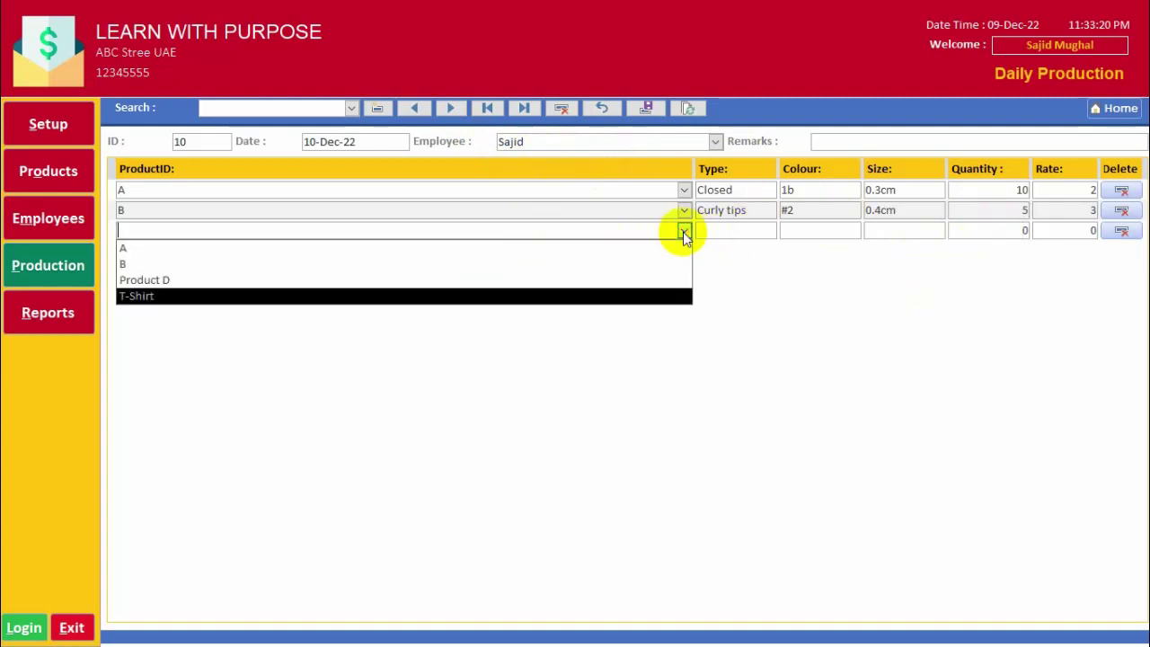
{"action": "left_click", "coordinate": [586, 296]}
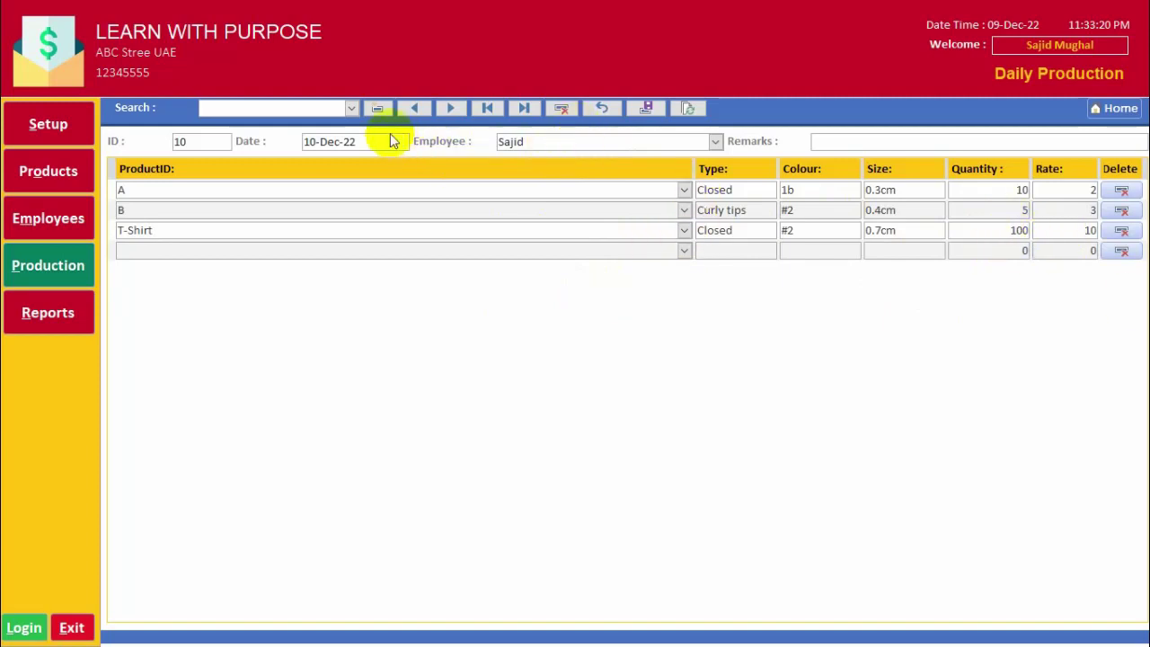
{"action": "left_click", "coordinate": [454, 109]}
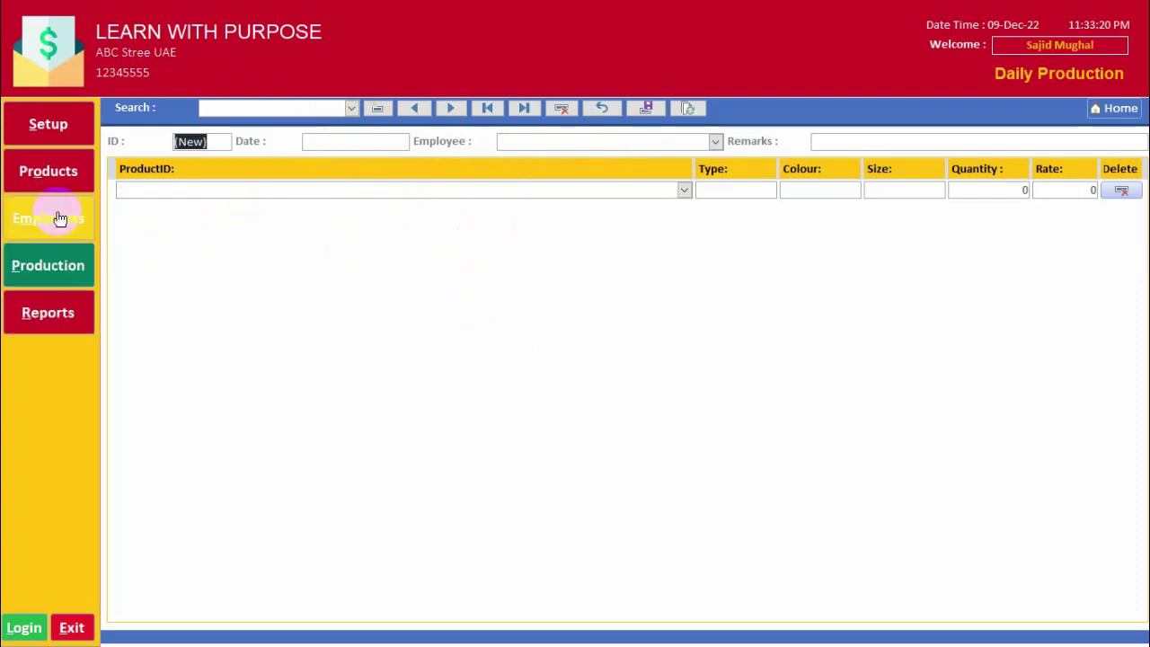
In Payroll Reports, set dates 01-Dec-22 to 31-Dec-22 and choose the Production Payment Report.
{"action": "left_click", "coordinate": [47, 319]}
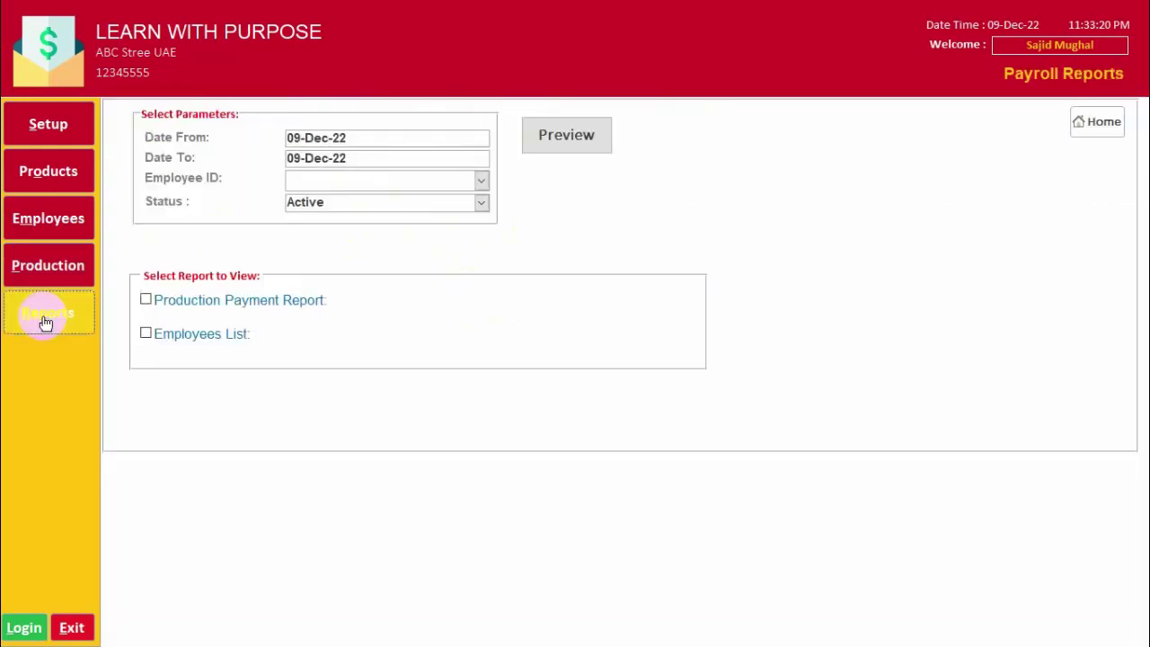
{"action": "left_click", "coordinate": [371, 140]}
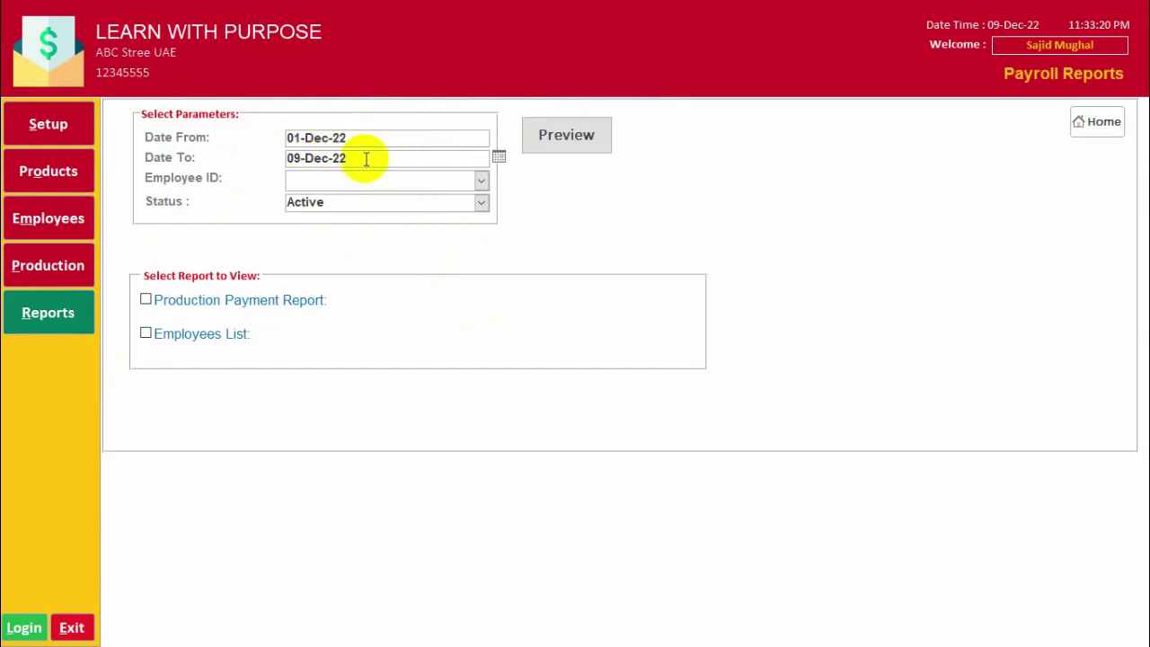
{"action": "left_click_drag", "start_coordinate": [353, 160], "coordinate": [264, 164]}
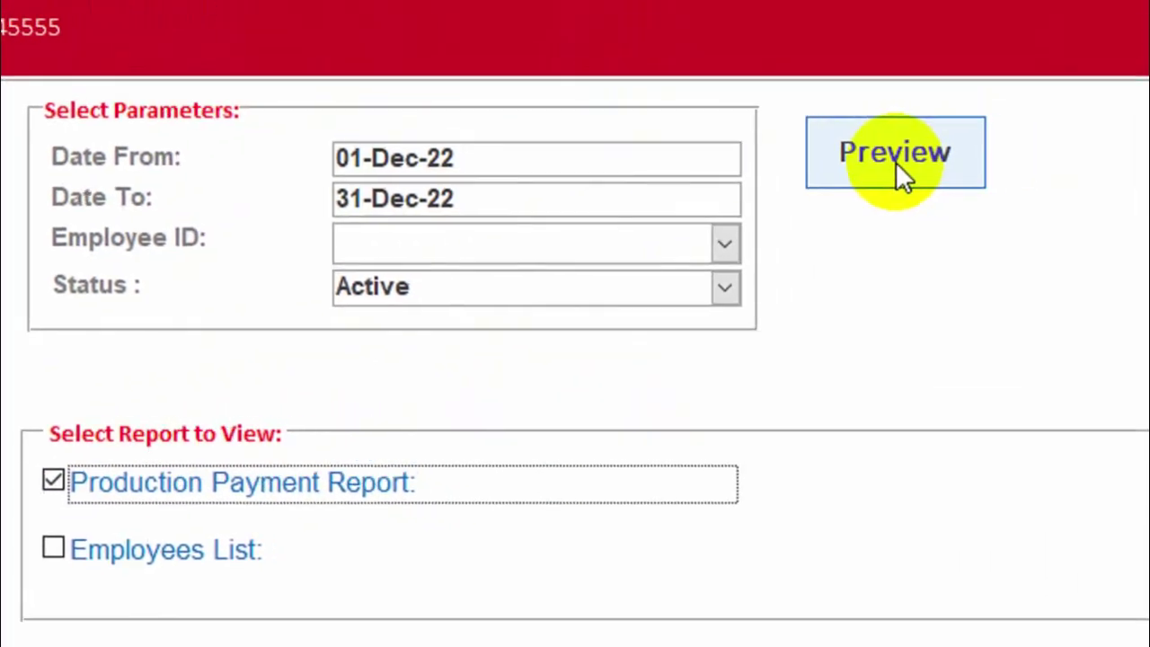
Preview the December production payment report and zoom in to its 276-unit, 1667 grand total.
{"action": "left_click", "coordinate": [858, 169]}
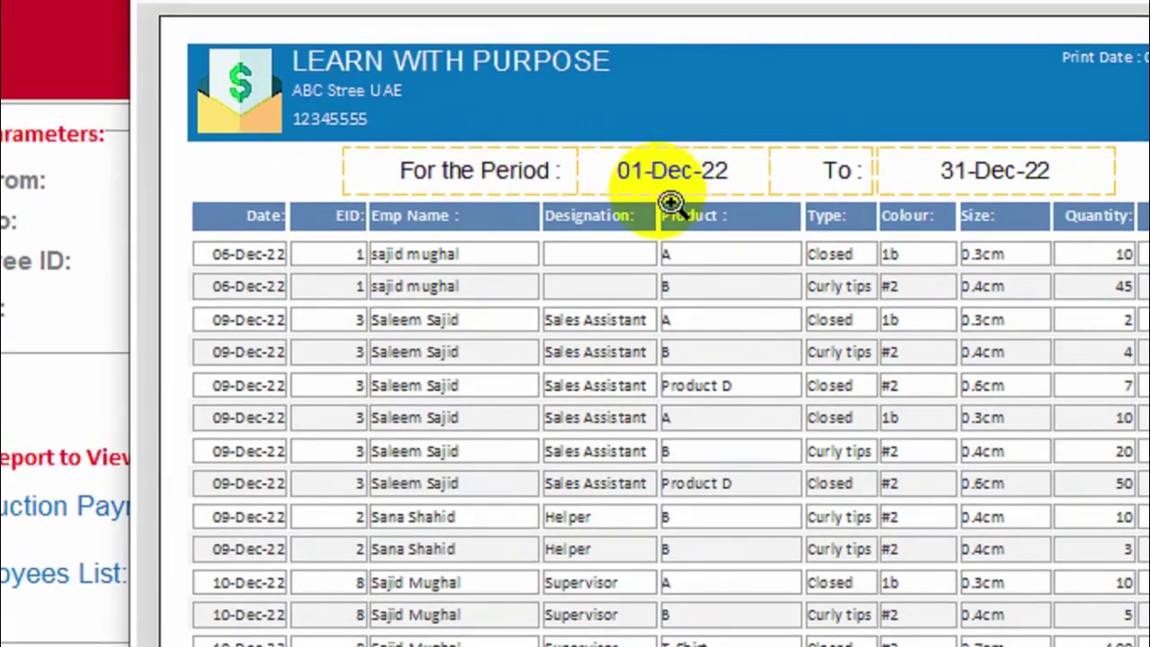
{"action": "left_click", "coordinate": [687, 191]}
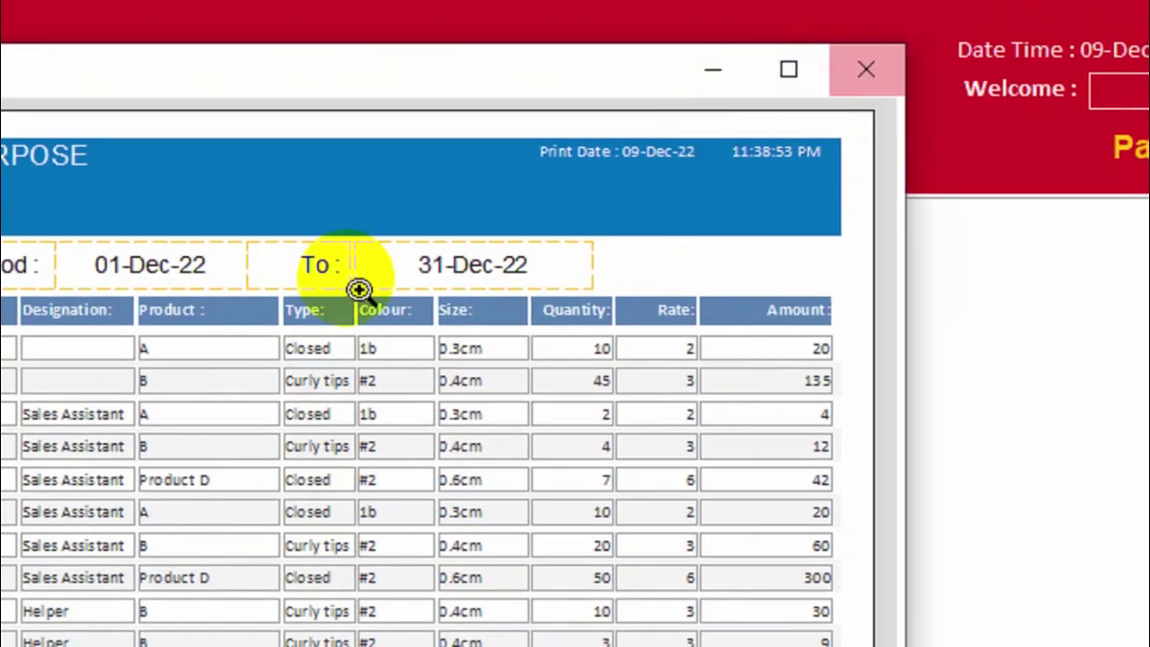
Filter the December payment report to employee ID 8, preview it, and close the preview.
{"action": "left_click", "coordinate": [879, 73]}
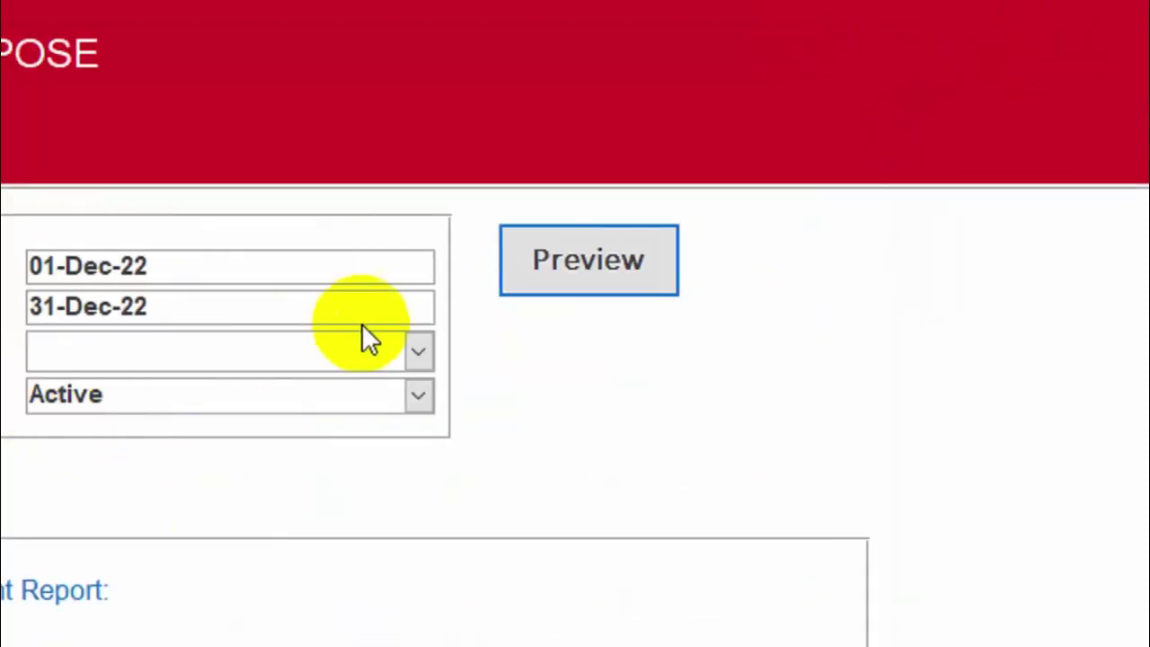
{"action": "left_click", "coordinate": [117, 352]}
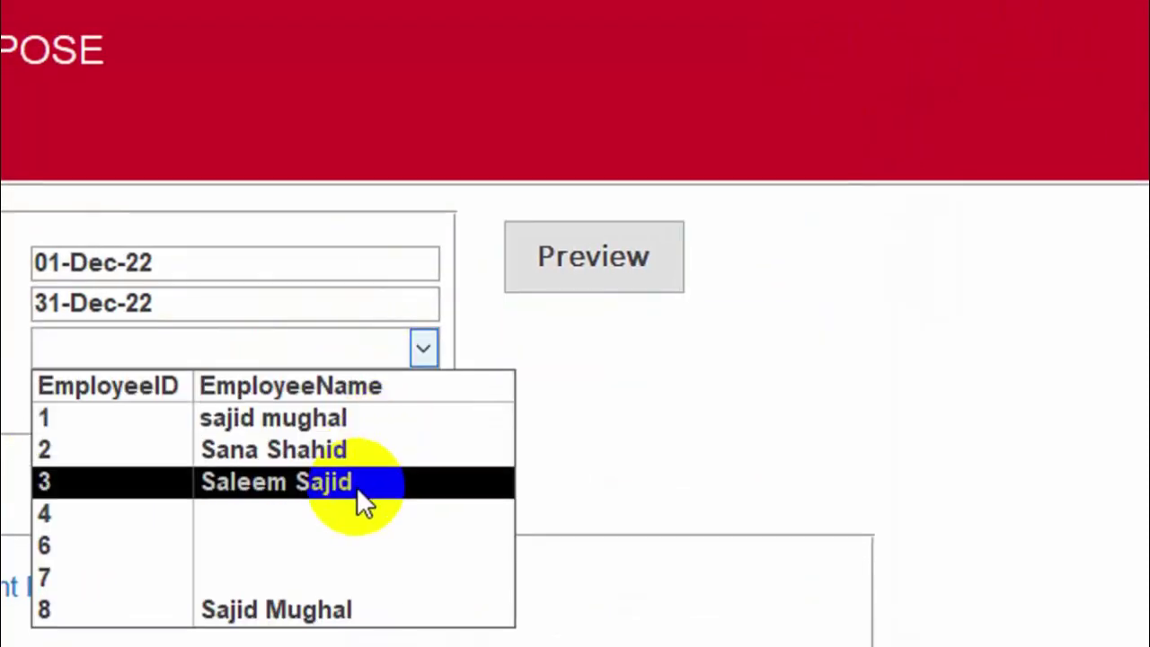
{"action": "left_click", "coordinate": [341, 619]}
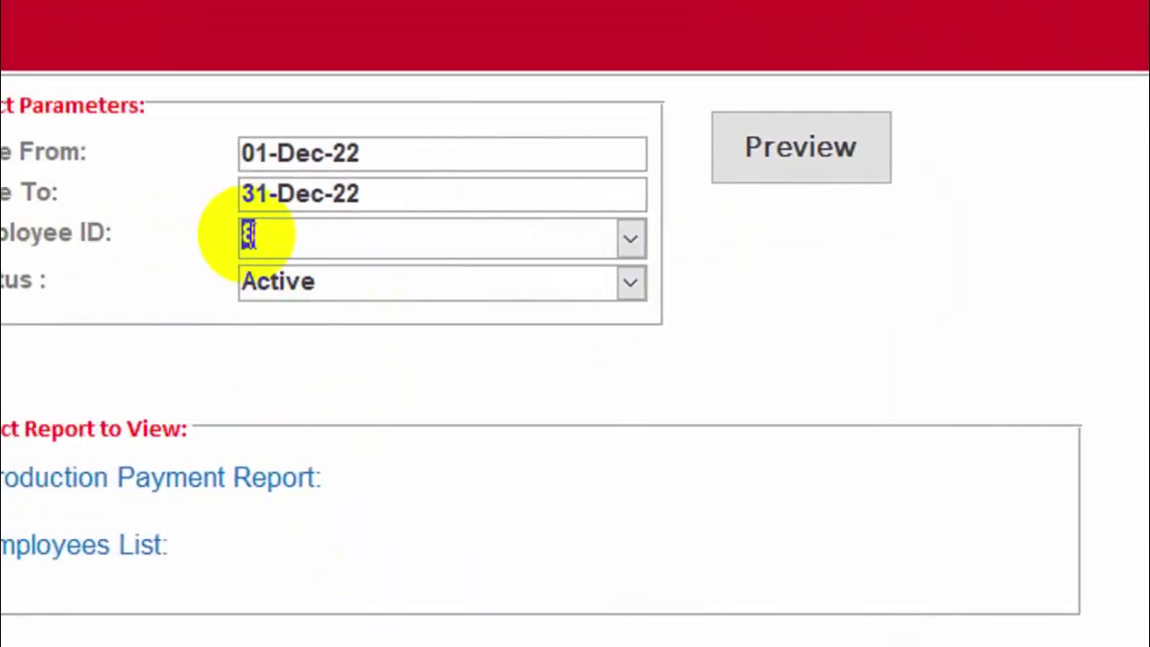
{"action": "left_click", "coordinate": [654, 148]}
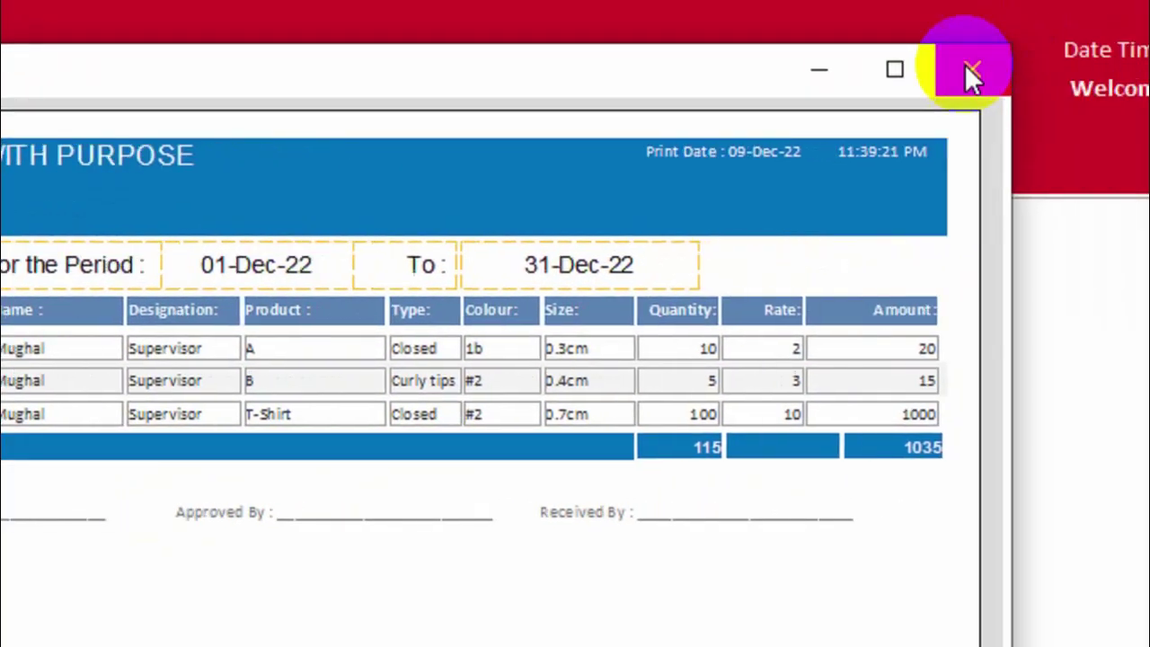
{"action": "left_click", "coordinate": [1149, 34]}
Change Date To to 07-Dec-22, preview the shorter-period report, and close the empty preview.
{"action": "left_click", "coordinate": [640, 270]}
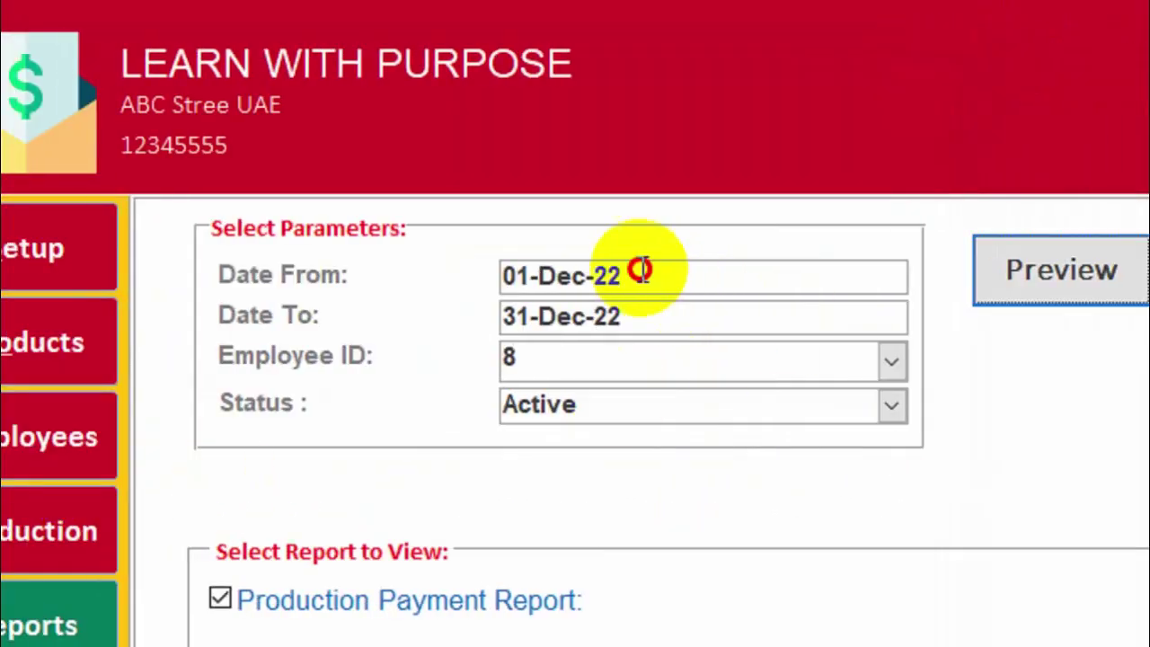
{"action": "left_click_drag", "start_coordinate": [646, 276], "coordinate": [438, 266]}
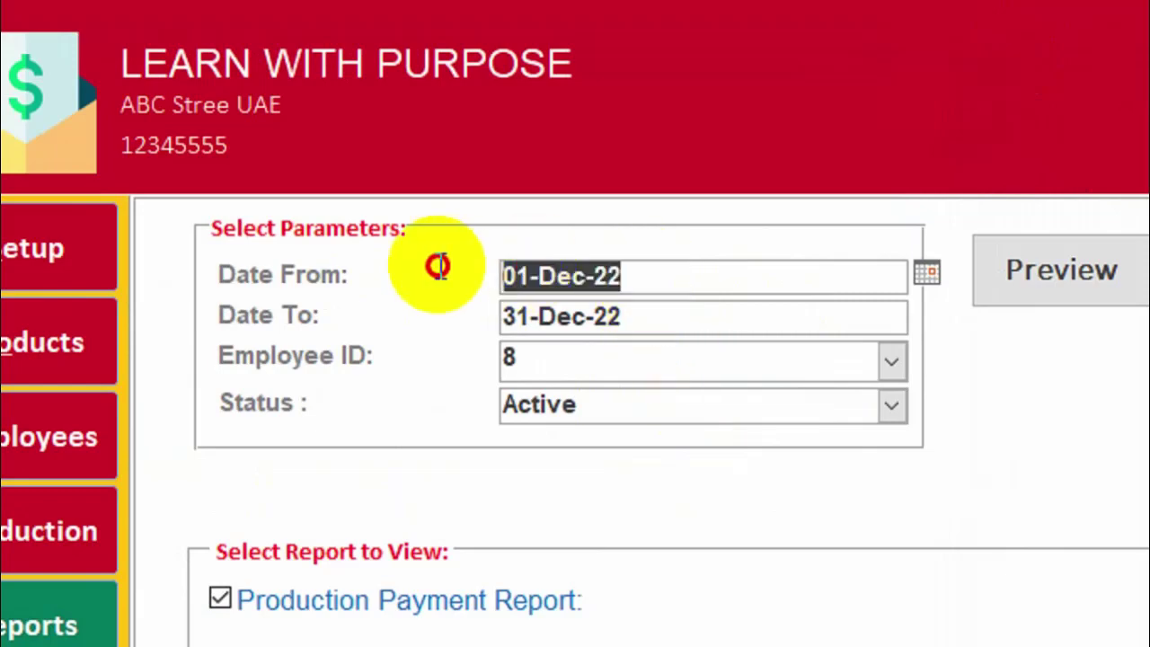
{"action": "left_click_drag", "start_coordinate": [703, 321], "coordinate": [399, 314]}
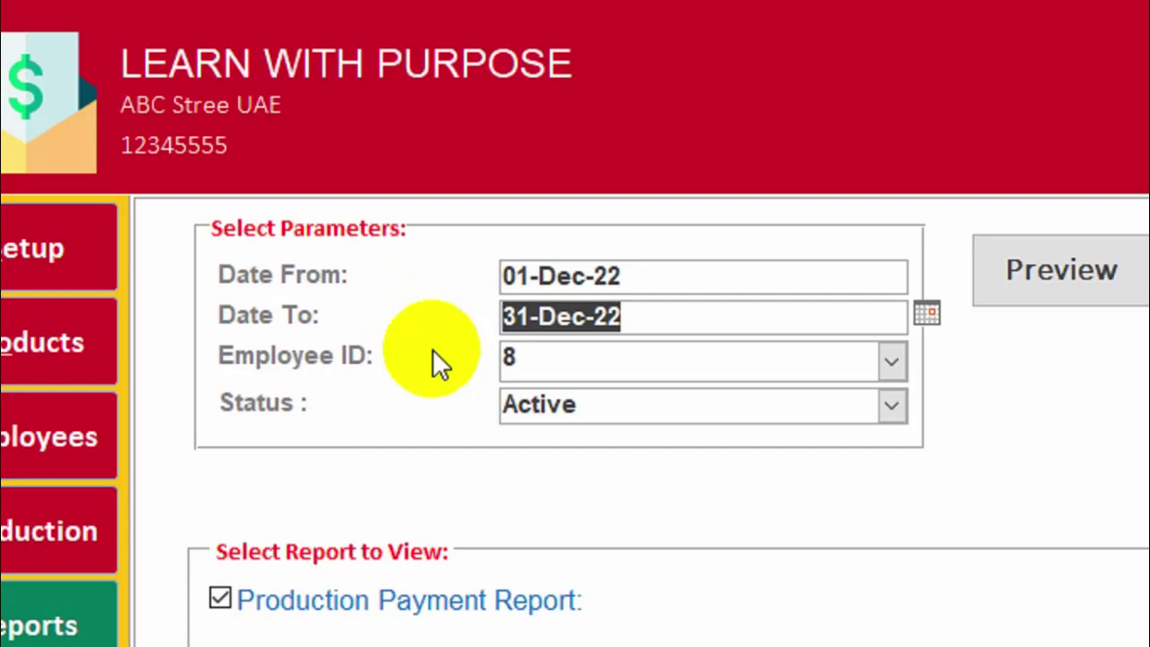
{"action": "type", "text": "7-12"}
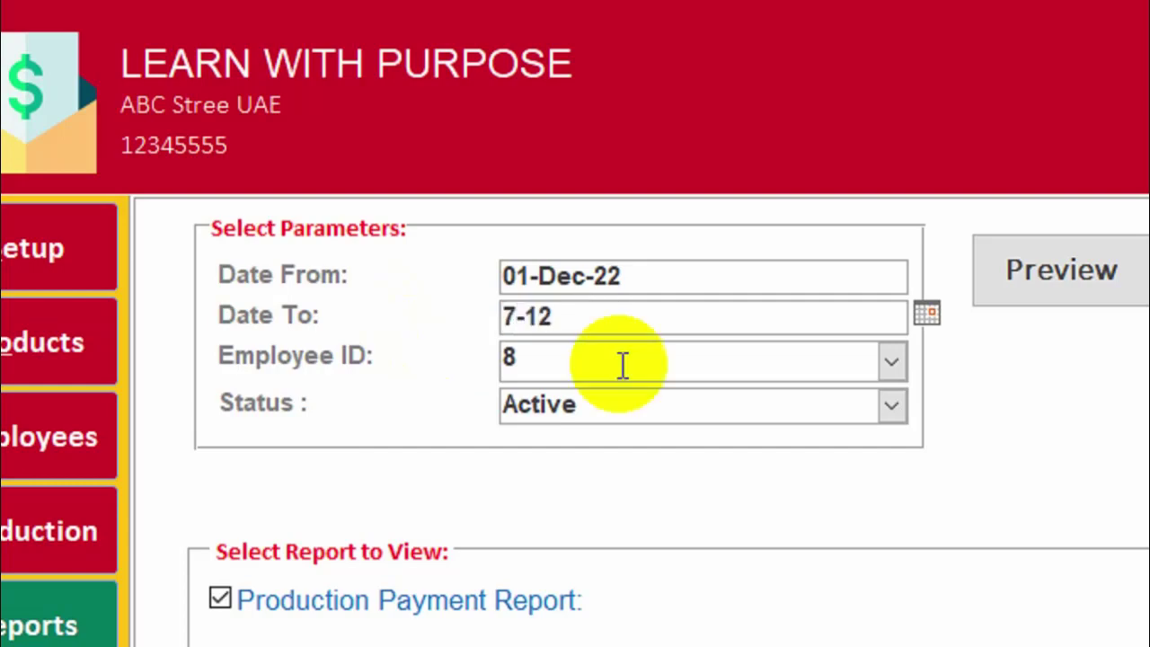
{"action": "left_click", "coordinate": [623, 364]}
{"action": "left_click", "coordinate": [1061, 270]}
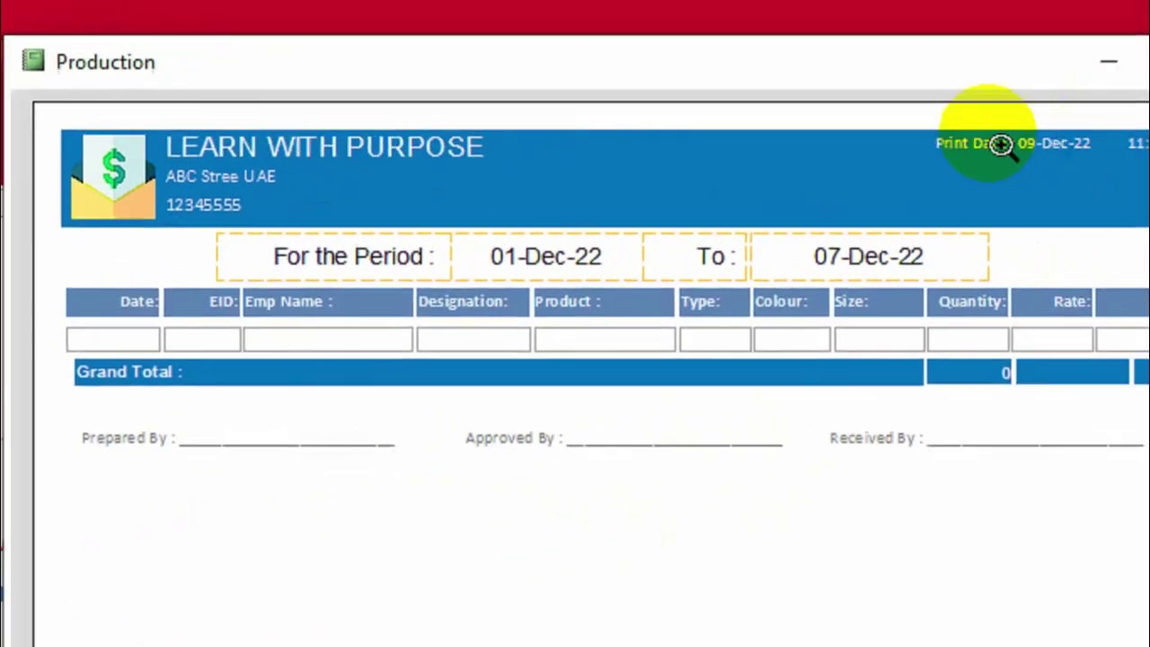
{"action": "left_click", "coordinate": [1107, 80]}
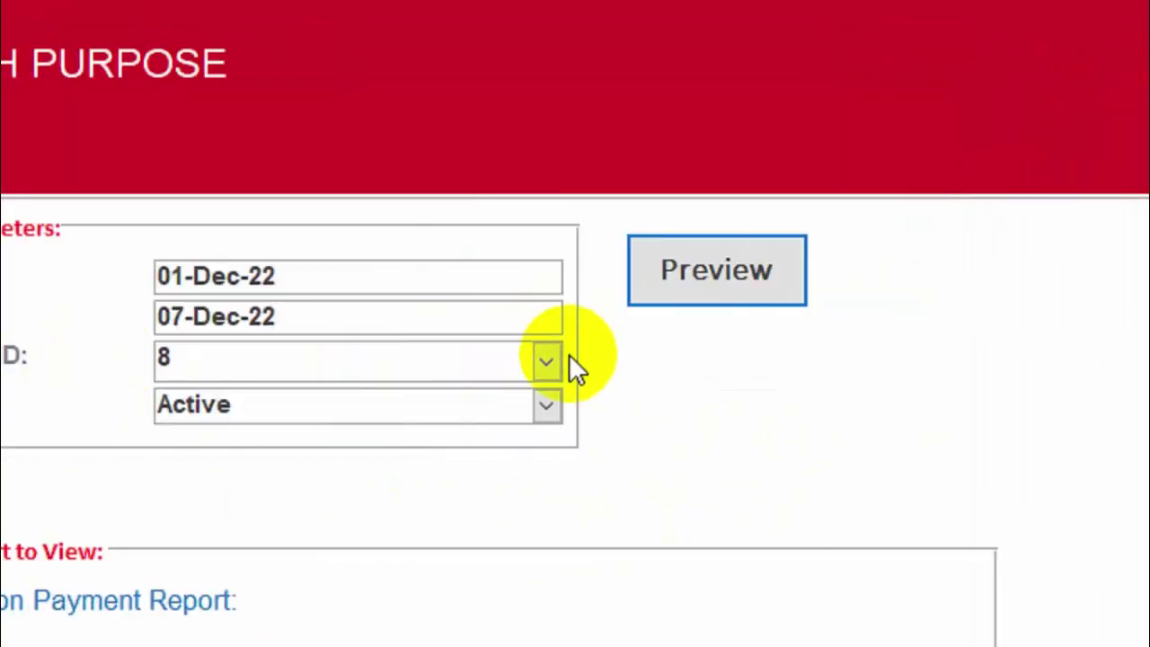
Filter to employee ID 1 and preview the first-week report totalling 55 units and 155.
{"action": "left_click", "coordinate": [550, 362]}
{"action": "left_click", "coordinate": [431, 434]}
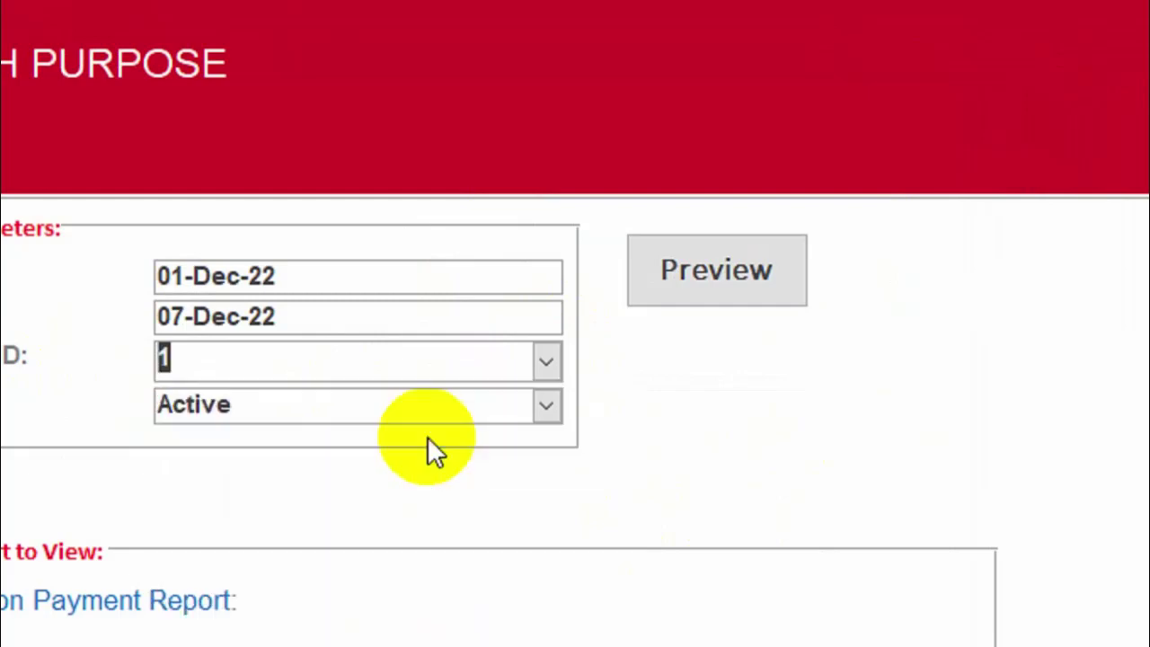
{"action": "left_click", "coordinate": [755, 274]}
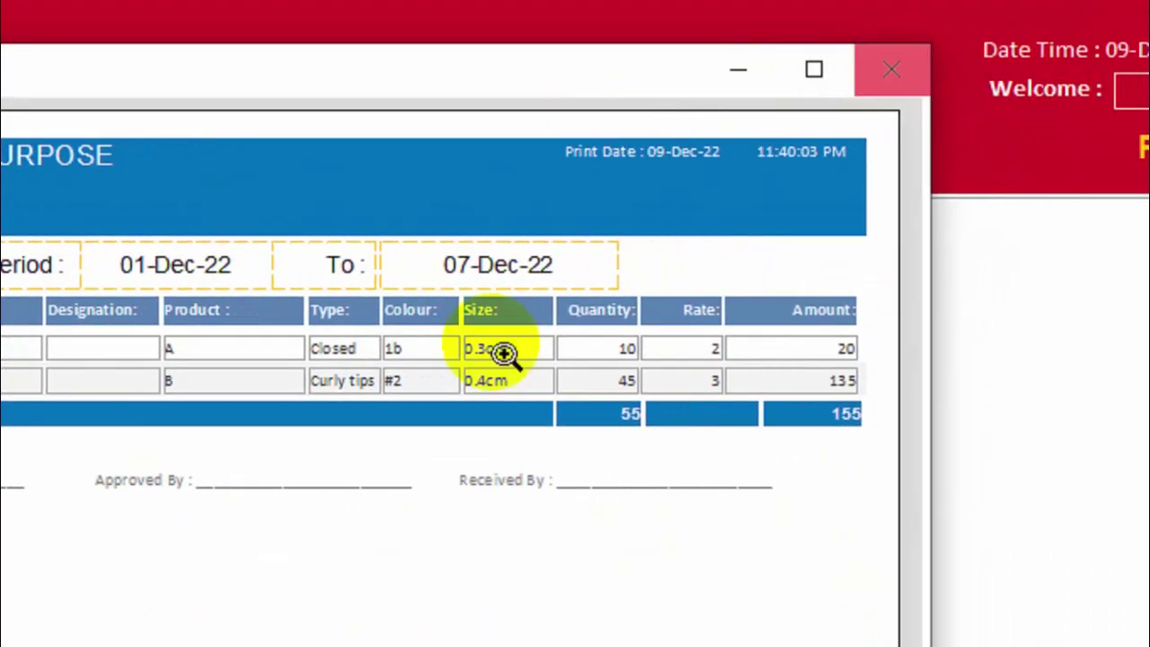
Choose Employees List with Status Active, preview the active staff list, and close it.
{"action": "left_click", "coordinate": [890, 69]}
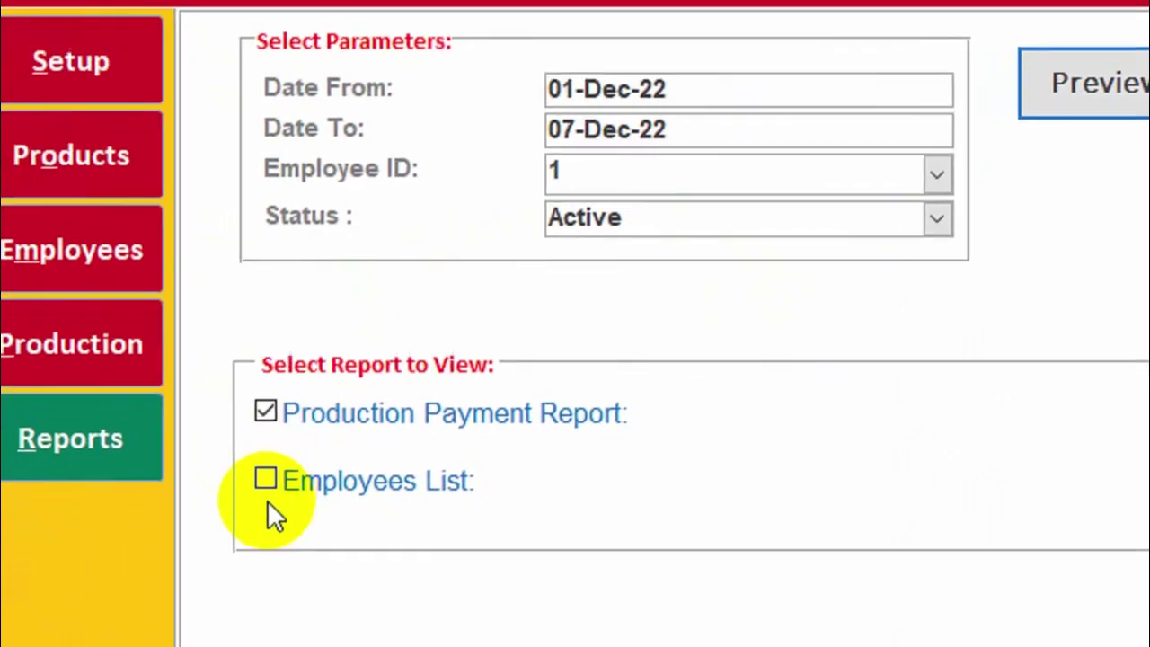
{"action": "left_click", "coordinate": [266, 484]}
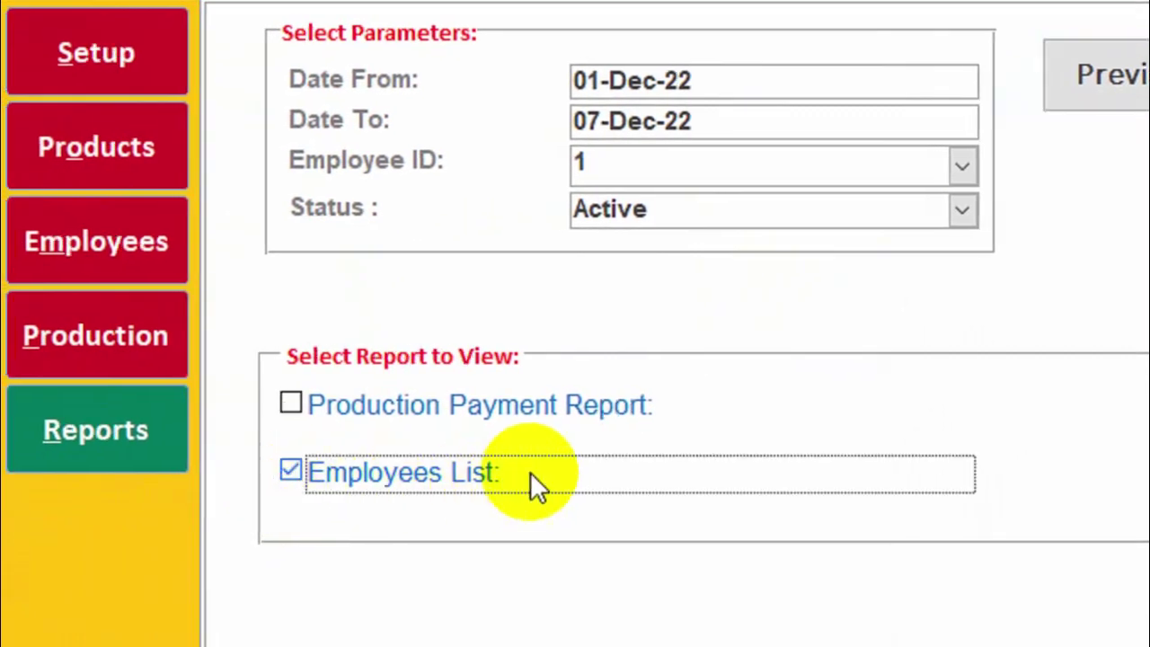
{"action": "left_click", "coordinate": [962, 210]}
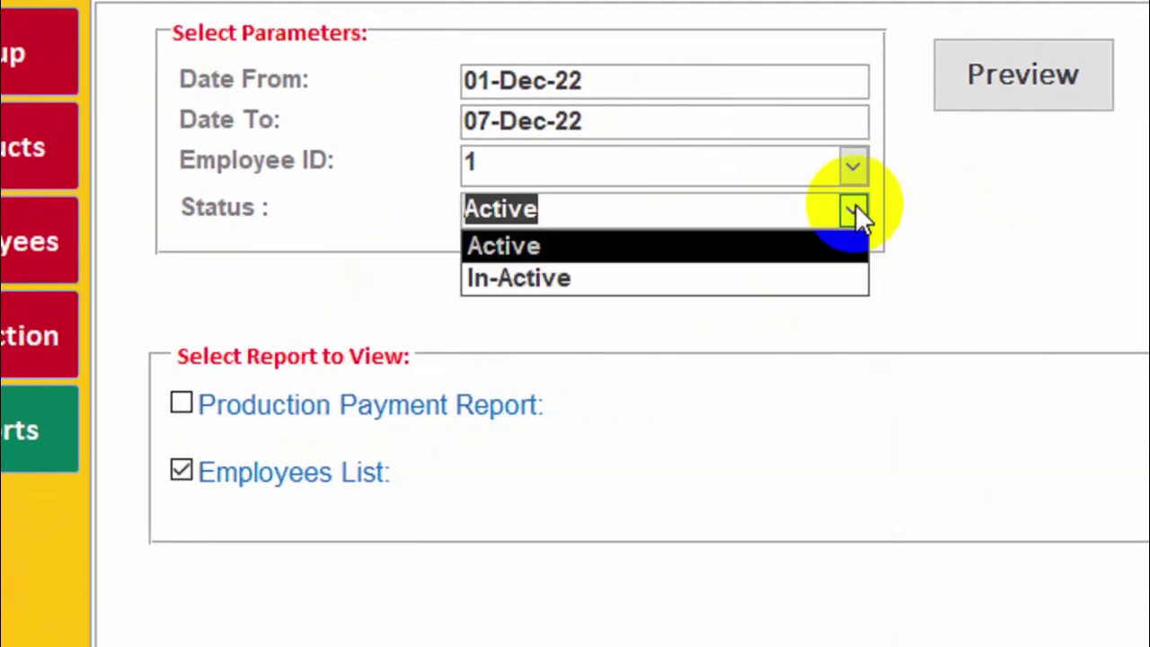
{"action": "left_click", "coordinate": [650, 245]}
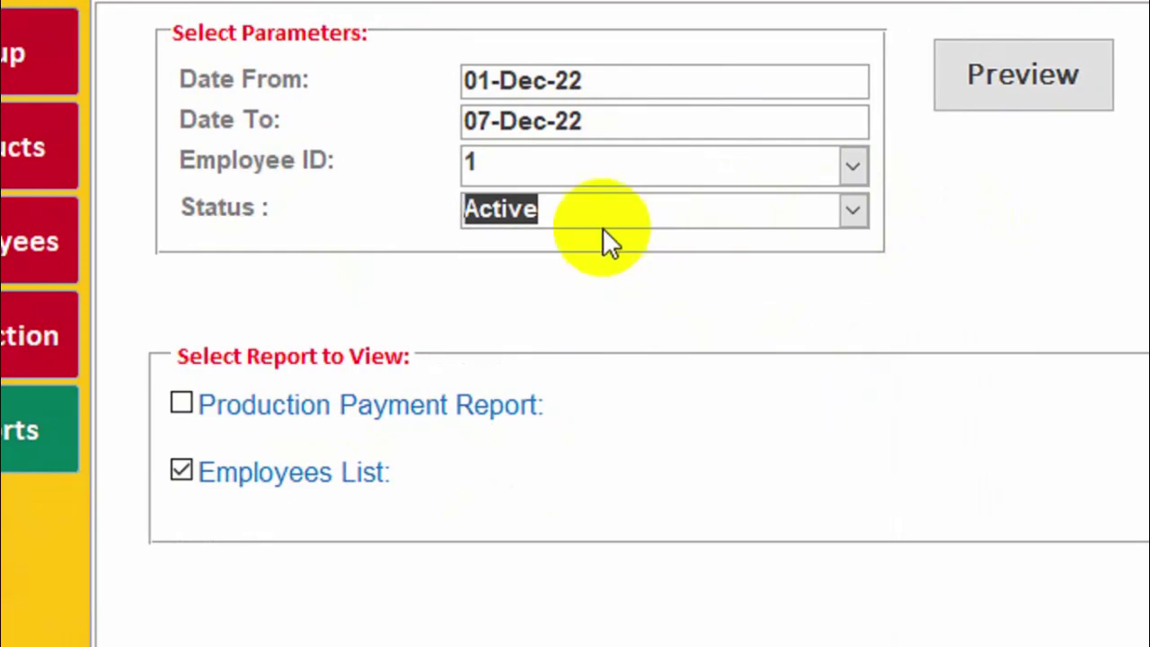
{"action": "left_click", "coordinate": [993, 95]}
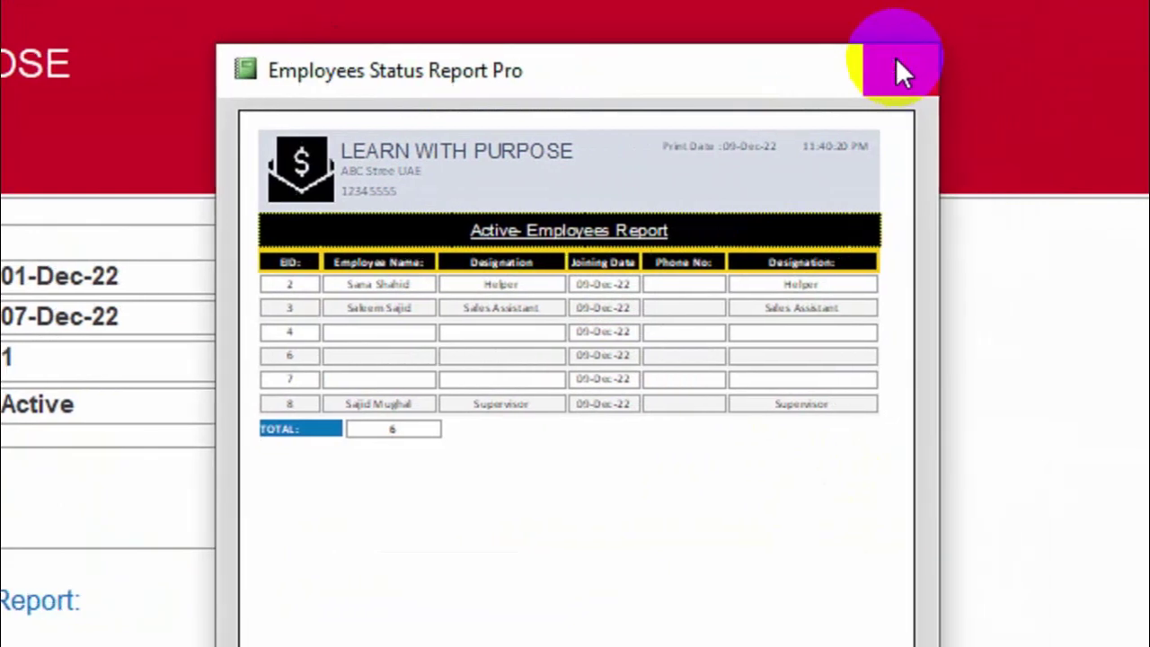
{"action": "left_click", "coordinate": [896, 69]}
Switch Status to In-Active, preview the inactive employees list, and close it.
{"action": "left_click", "coordinate": [398, 398]}
{"action": "left_click", "coordinate": [210, 465]}
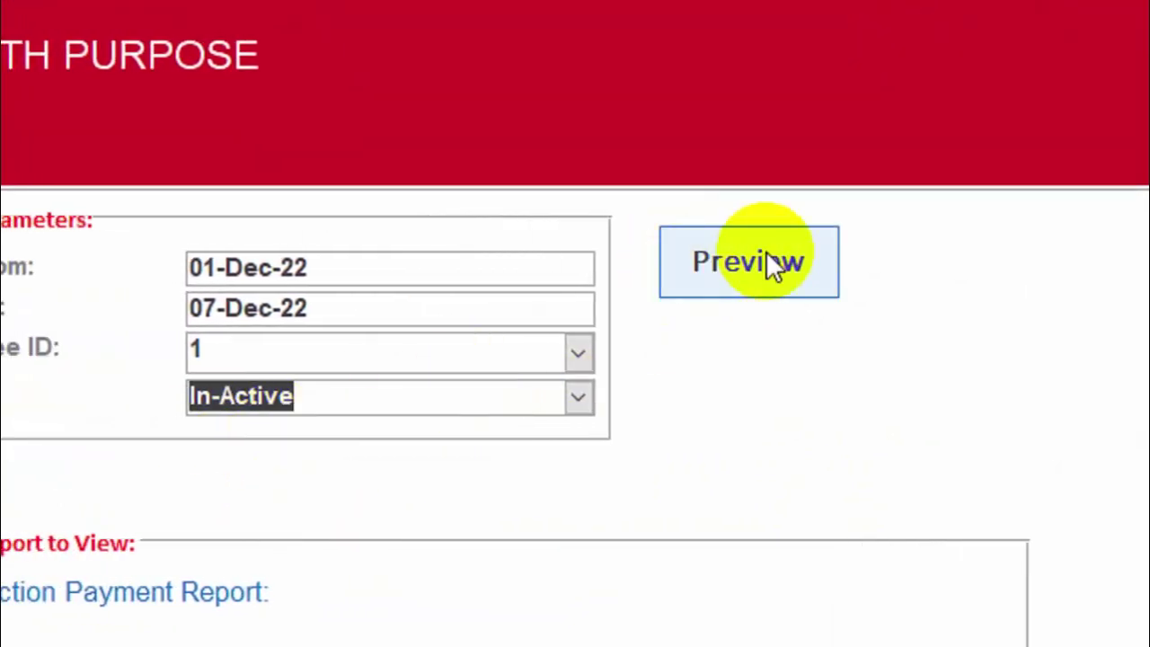
{"action": "left_click", "coordinate": [714, 260]}
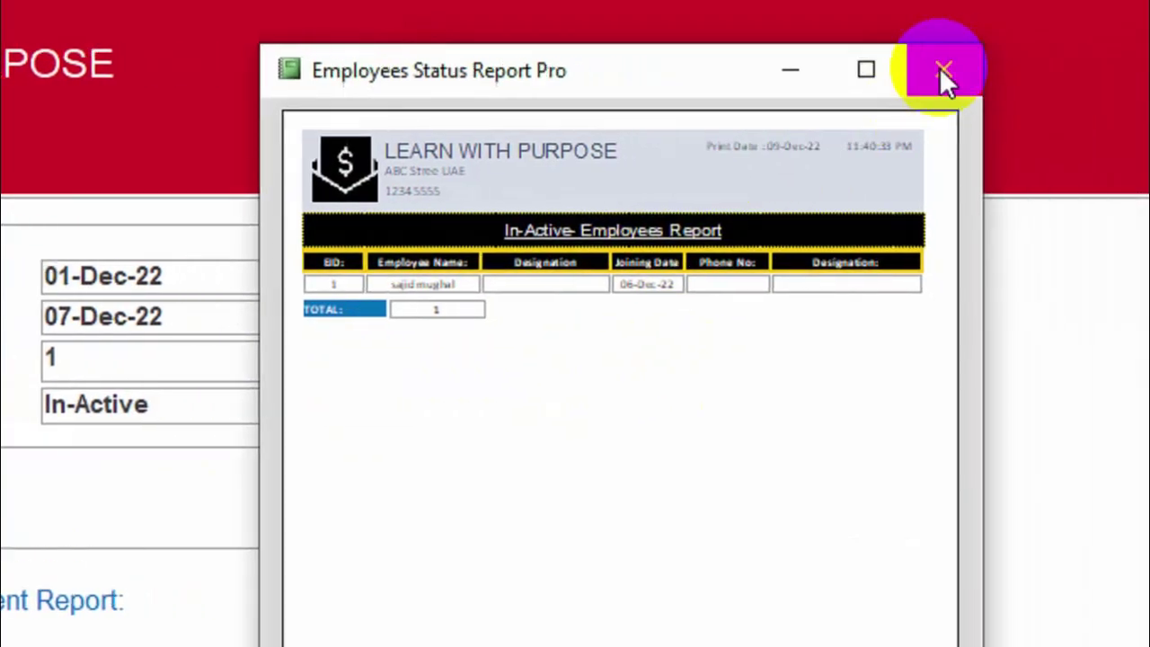
{"action": "left_click", "coordinate": [939, 66]}
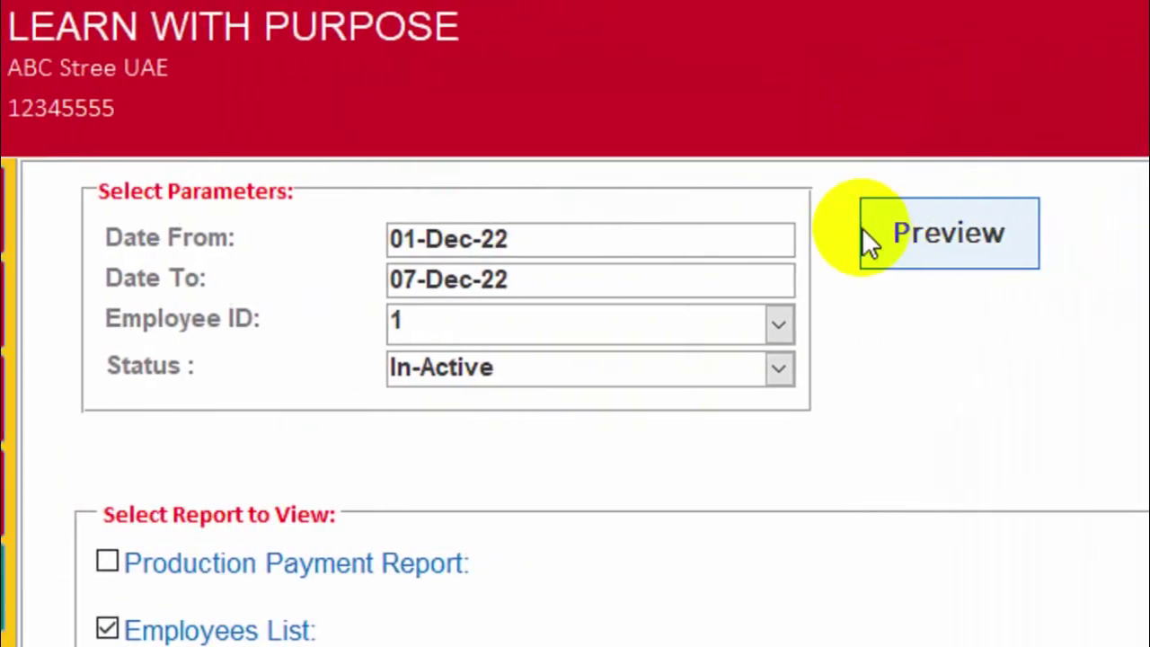
From Home, open Setup > Users, step forward and back through user records, then close the form.
{"action": "left_click", "coordinate": [1096, 126]}
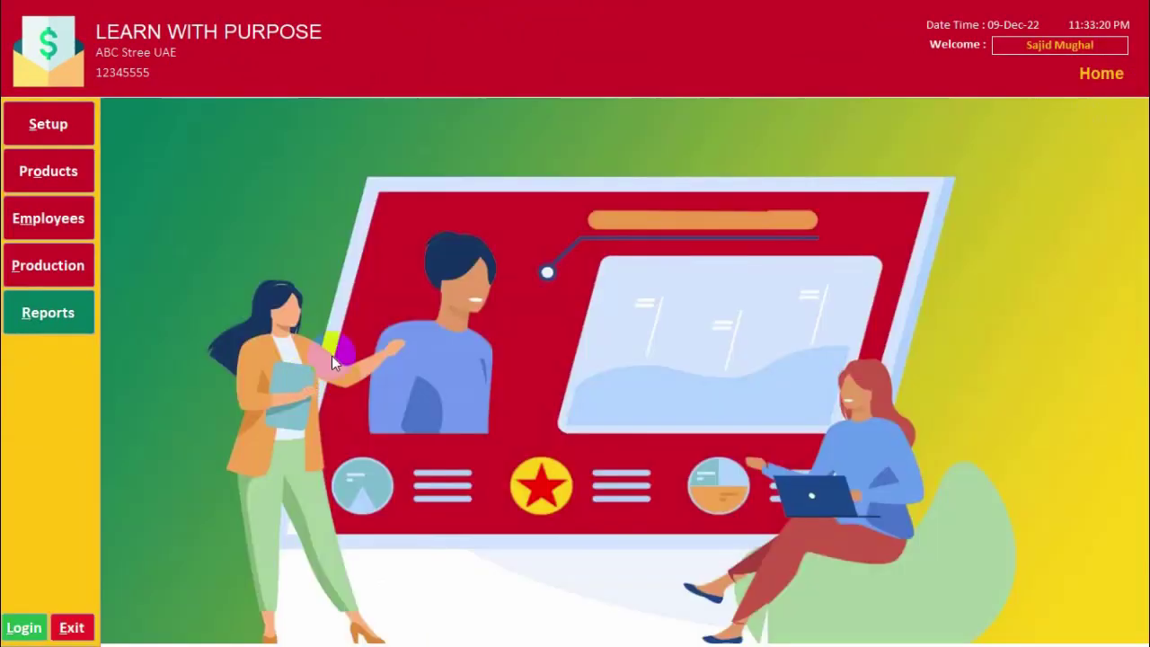
{"action": "left_click", "coordinate": [70, 134]}
{"action": "left_click", "coordinate": [223, 146]}
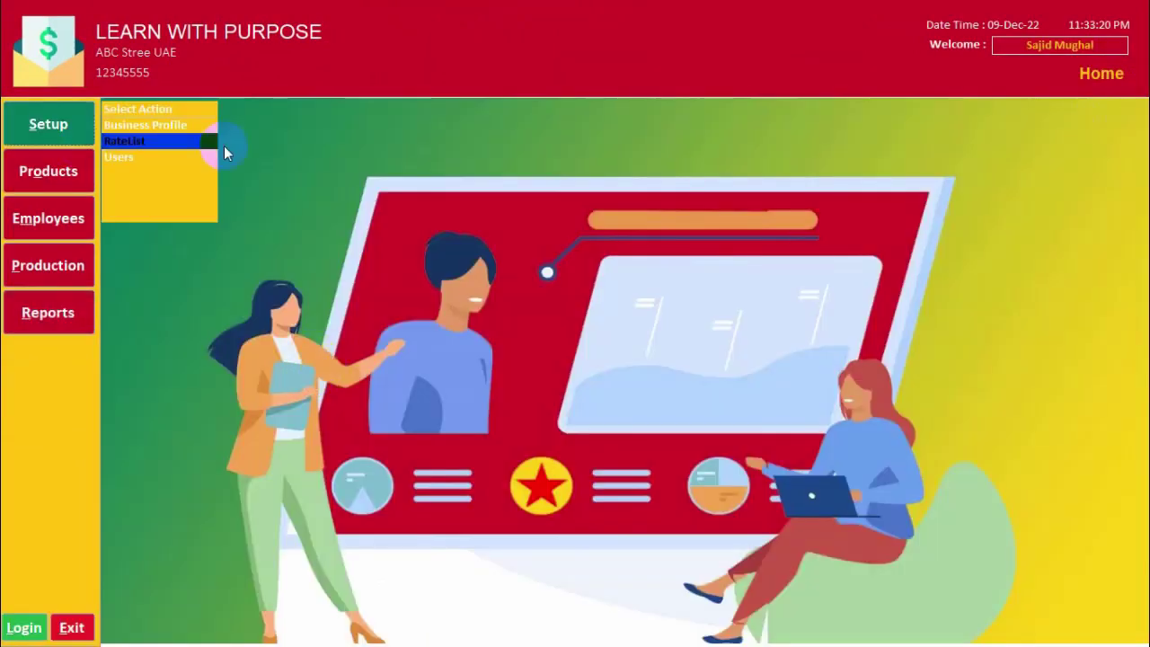
{"action": "left_click", "coordinate": [119, 160]}
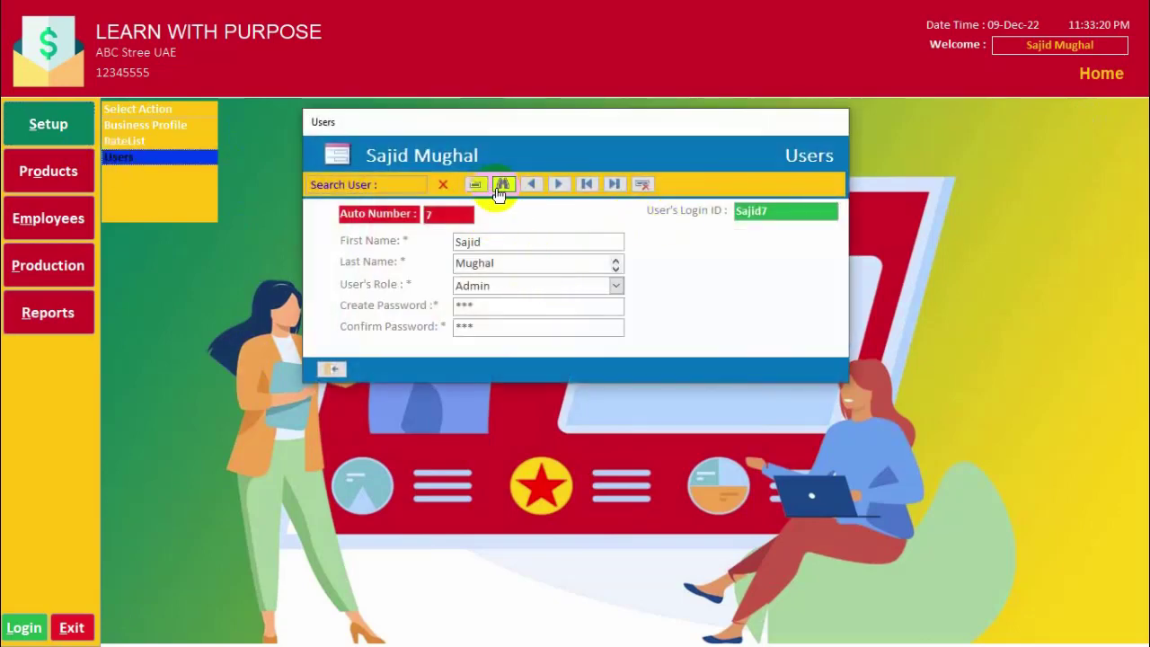
{"action": "left_click", "coordinate": [561, 186]}
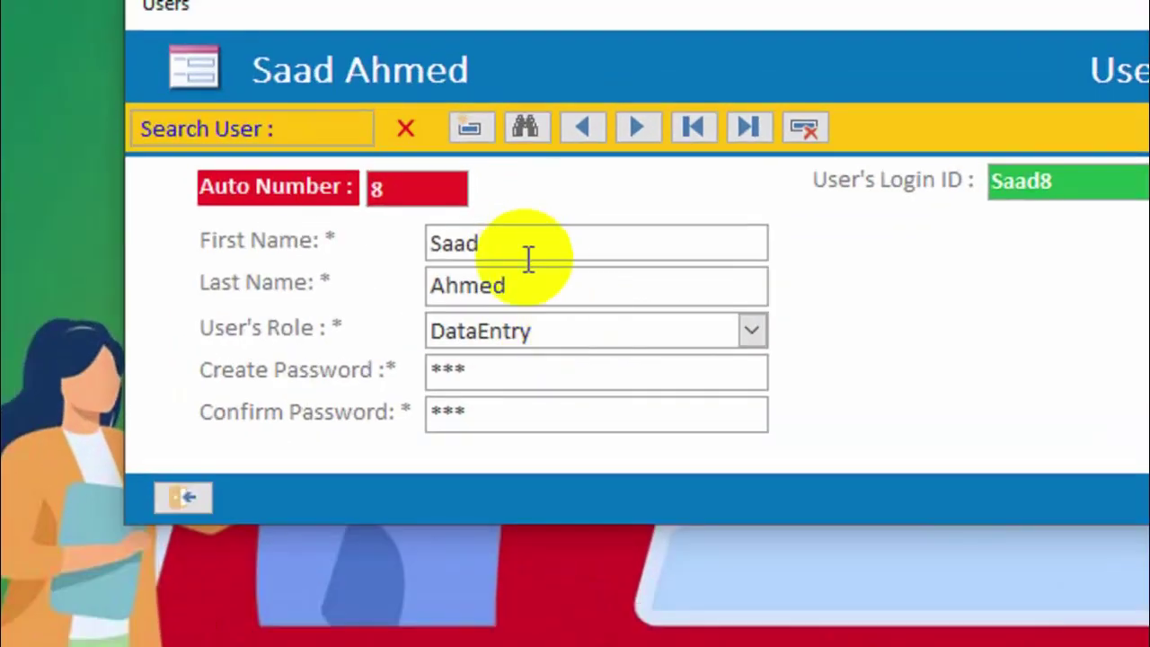
{"action": "left_click", "coordinate": [638, 166]}
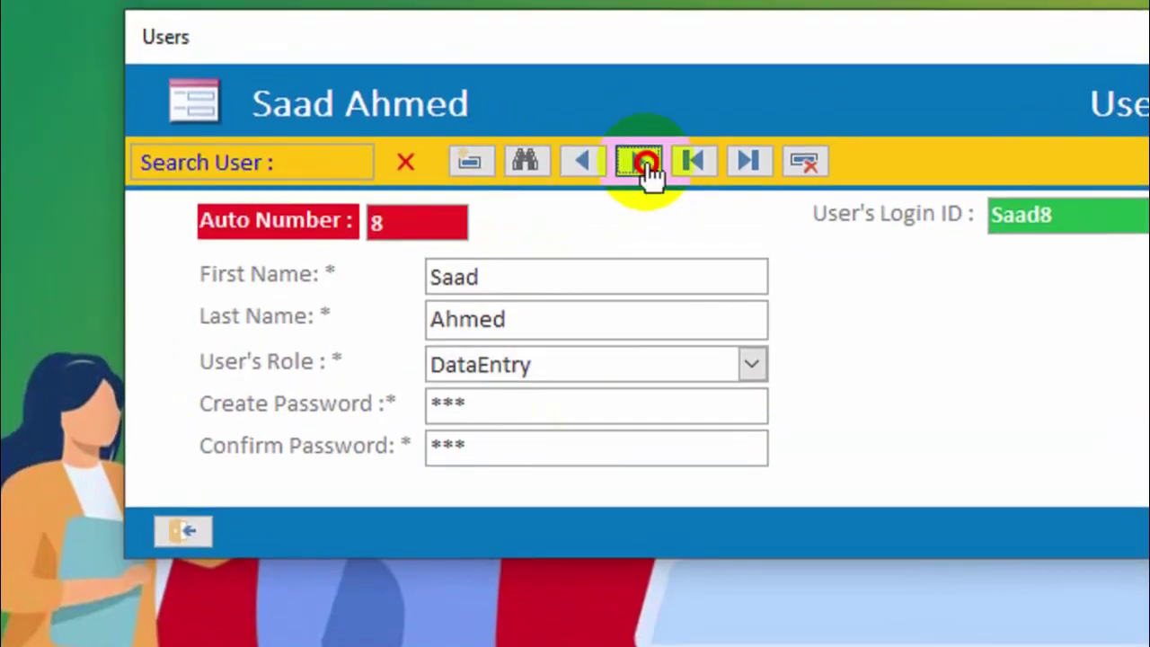
{"action": "left_click", "coordinate": [585, 171]}
{"action": "left_click", "coordinate": [184, 530]}
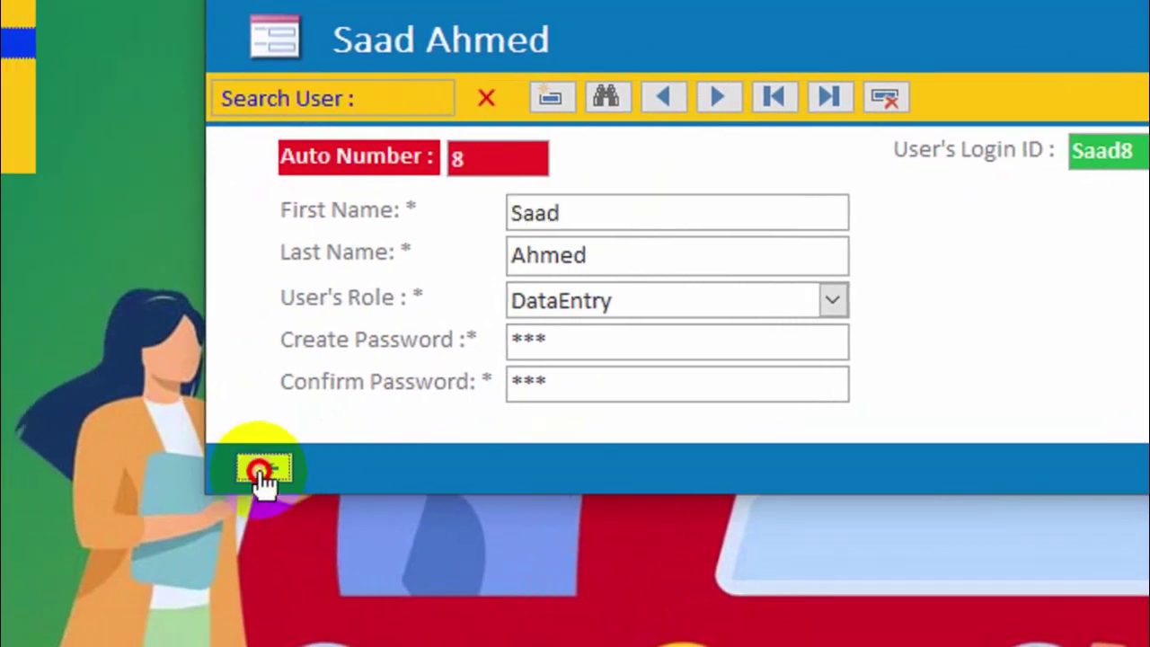